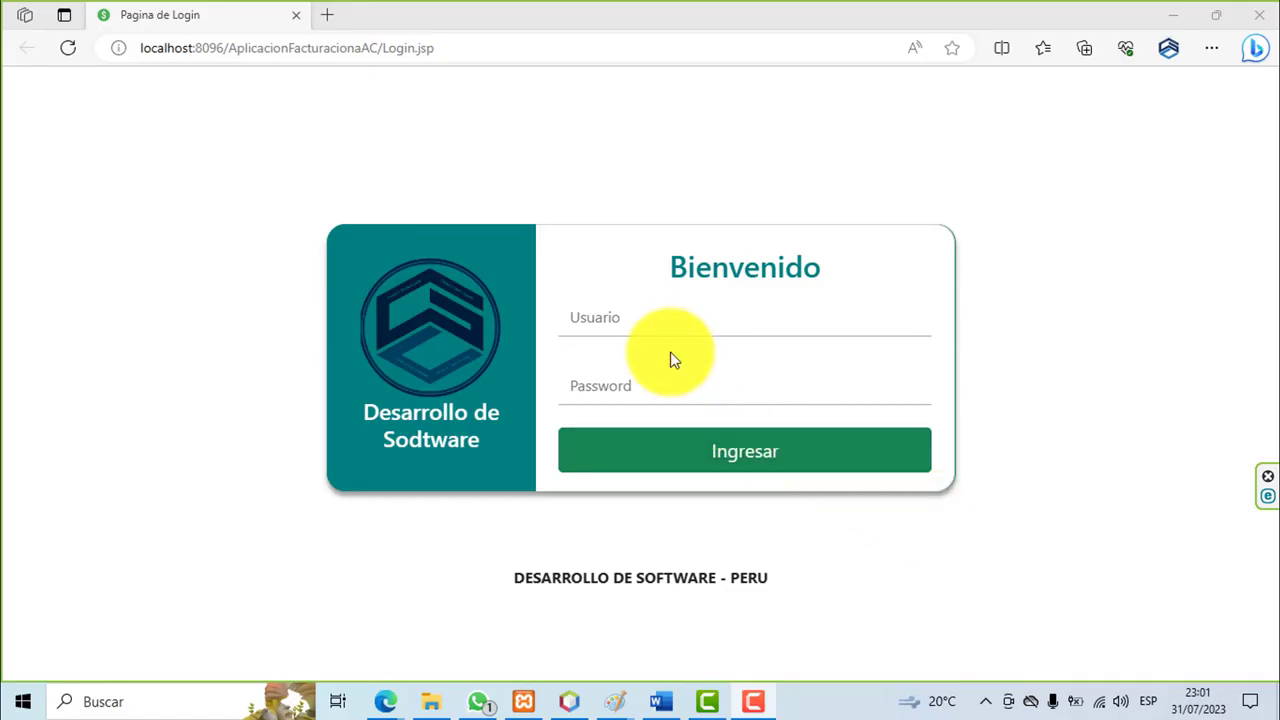
Step: Fill two form fields with 'car' and '123' and submit
{"action": "left_click", "coordinate": [634, 322]}
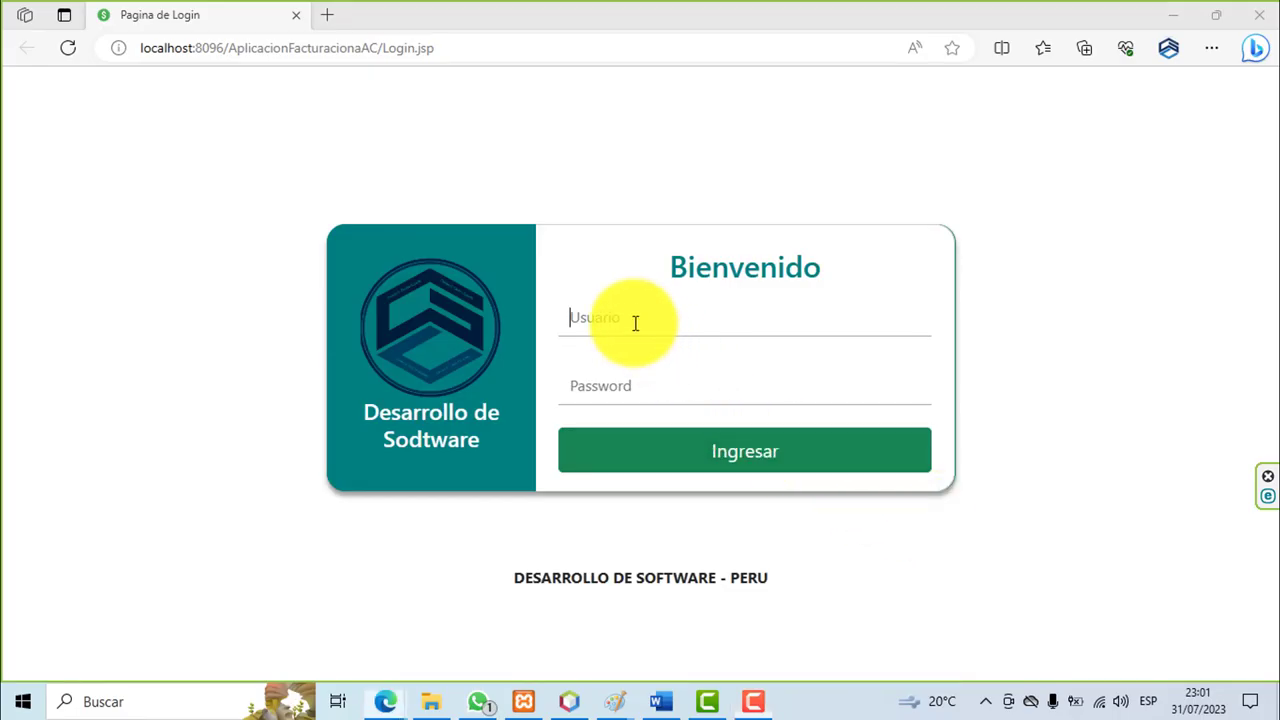
{"action": "type", "text": "carlos"}
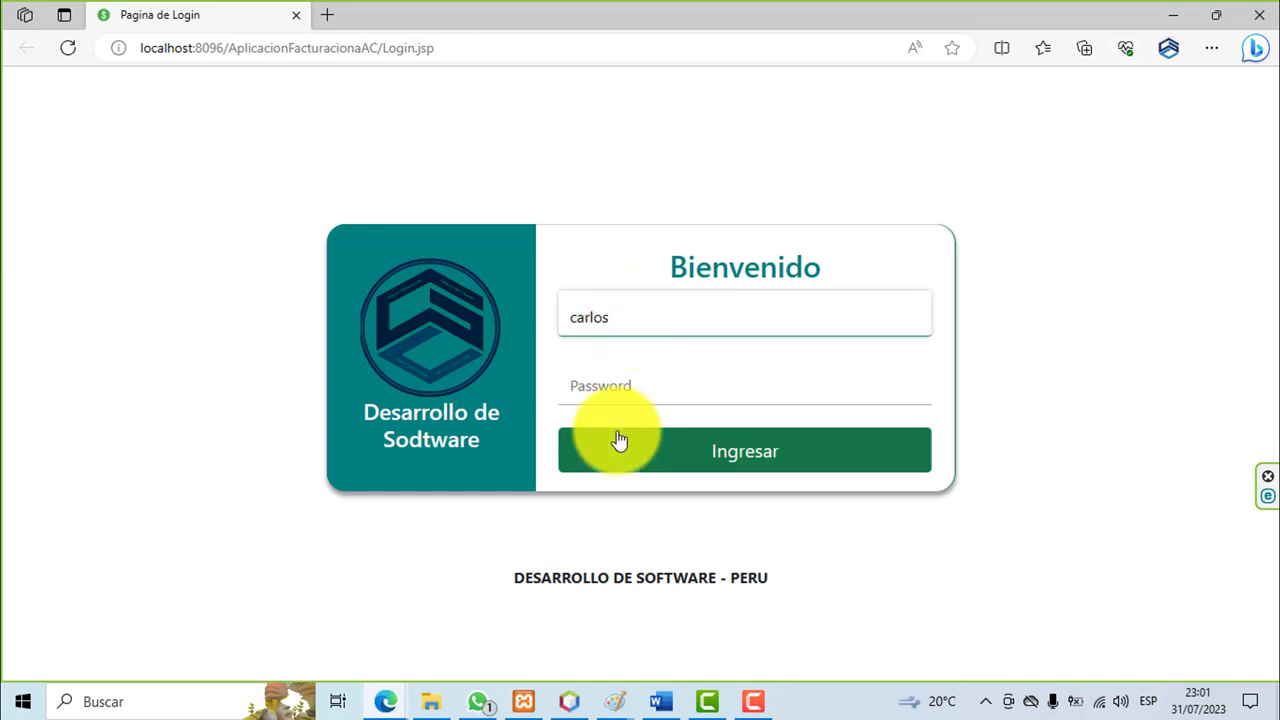
{"action": "left_click", "coordinate": [588, 388]}
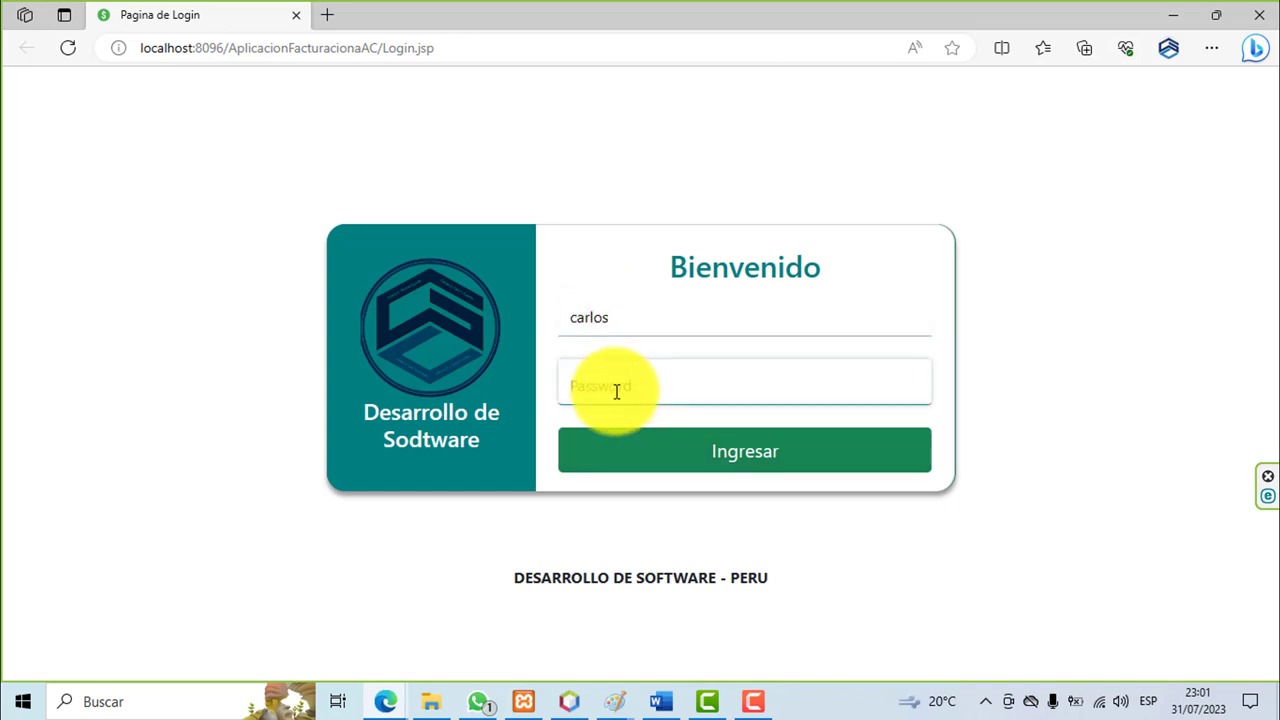
{"action": "left_click", "coordinate": [722, 457]}
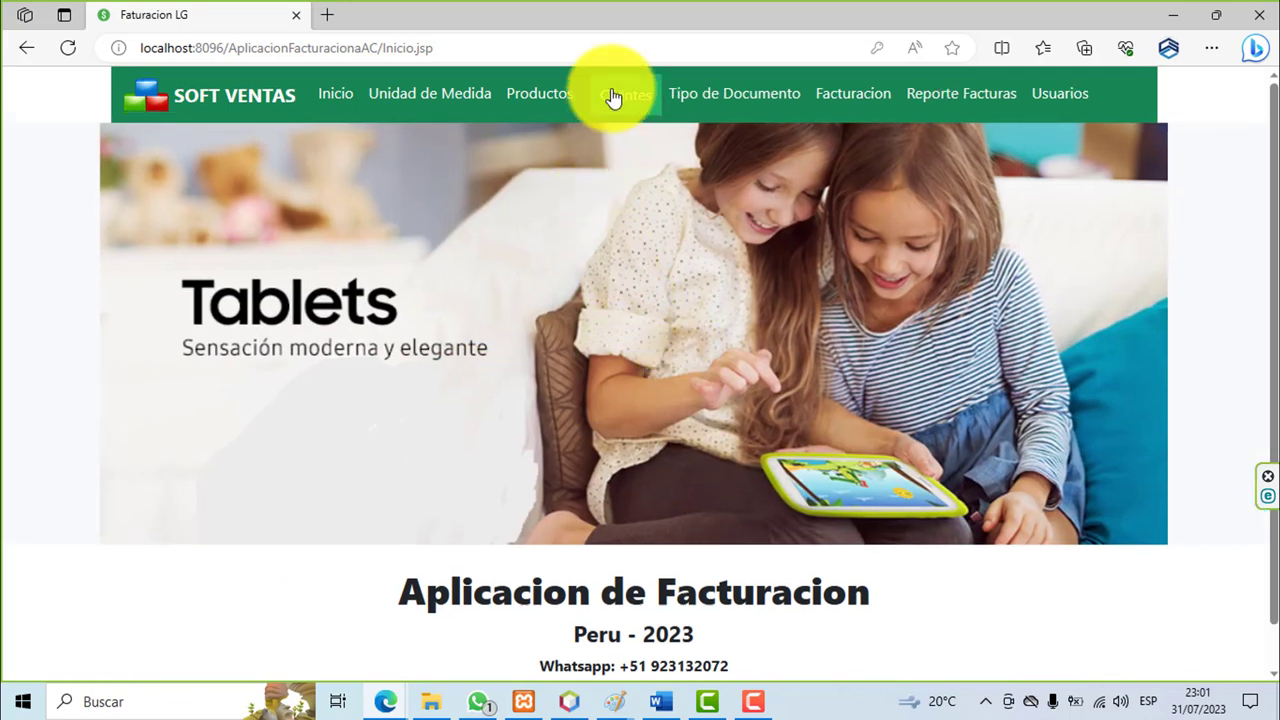
Step: Start a new client with code 100, entering its Dni/Ruc number and full name
{"action": "left_click", "coordinate": [612, 95]}
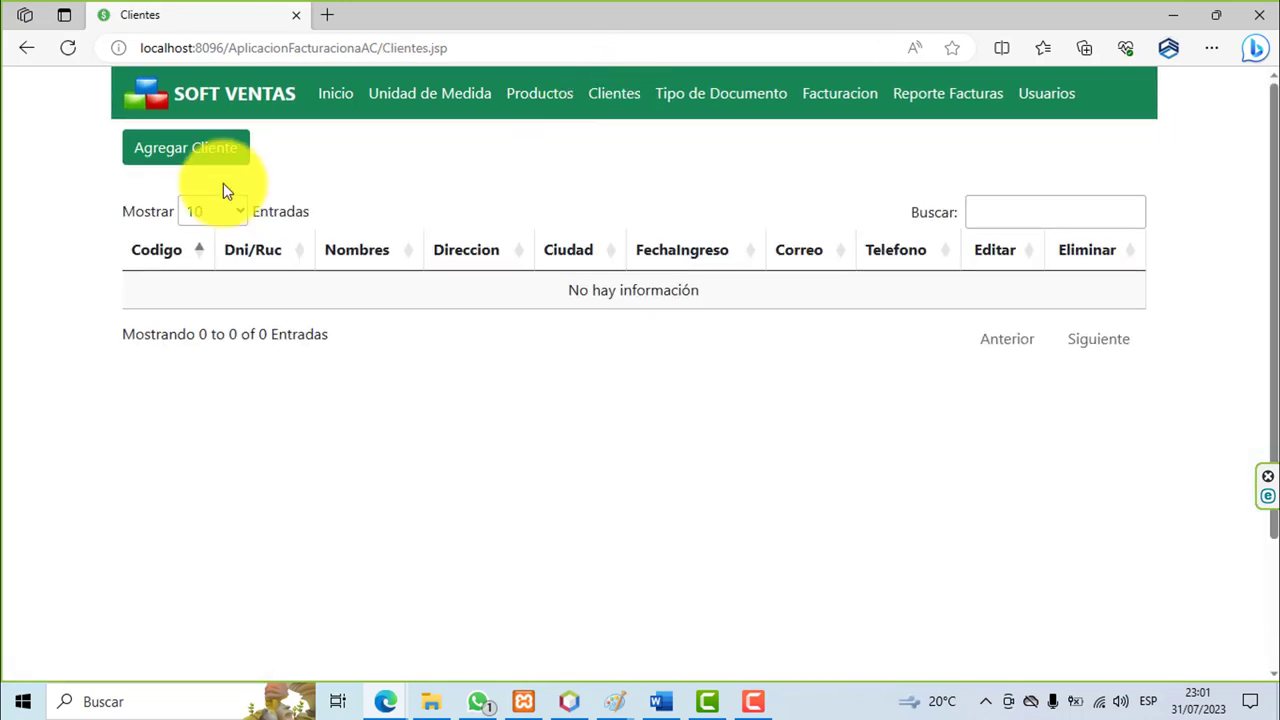
{"action": "left_click", "coordinate": [213, 153]}
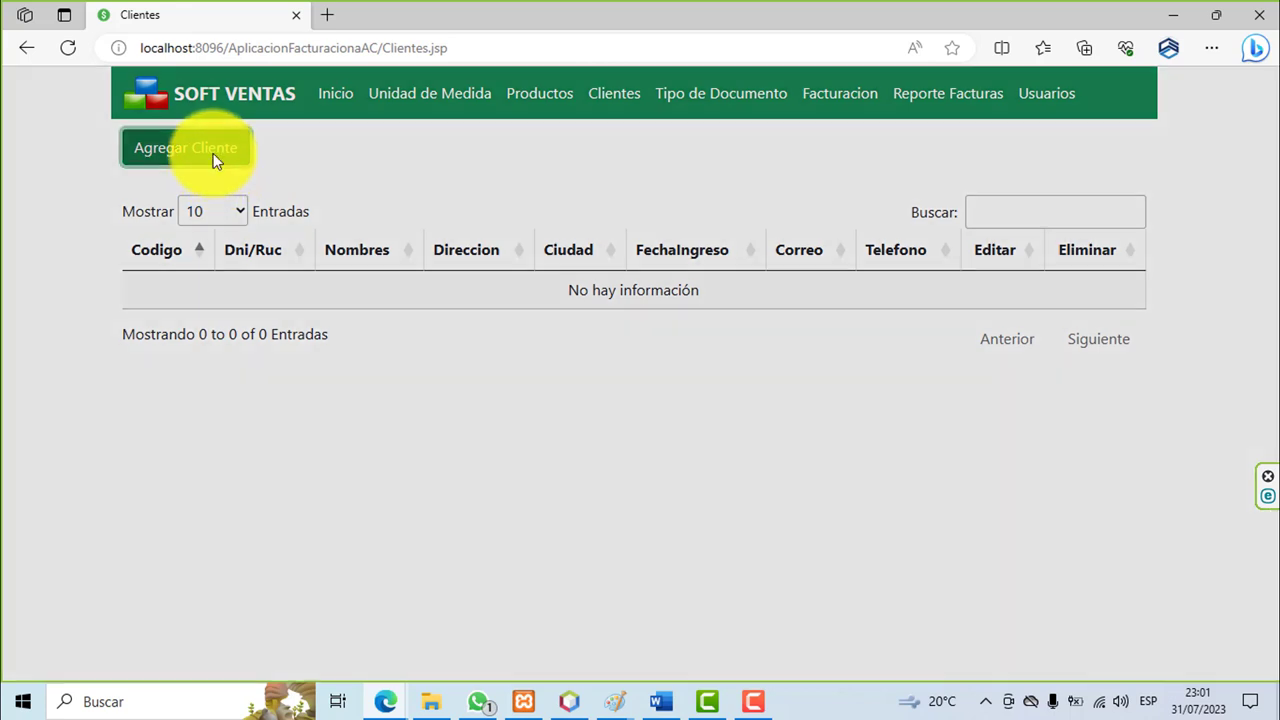
{"action": "left_click", "coordinate": [661, 193]}
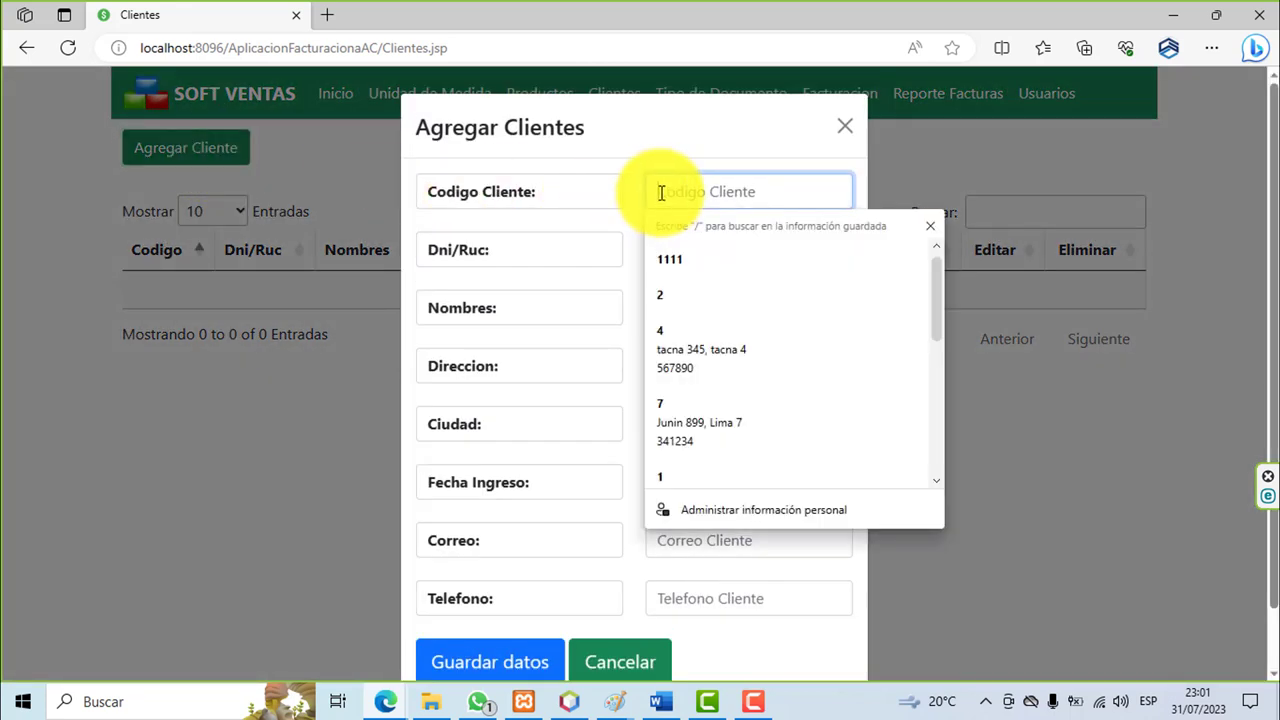
{"action": "left_click", "coordinate": [929, 227]}
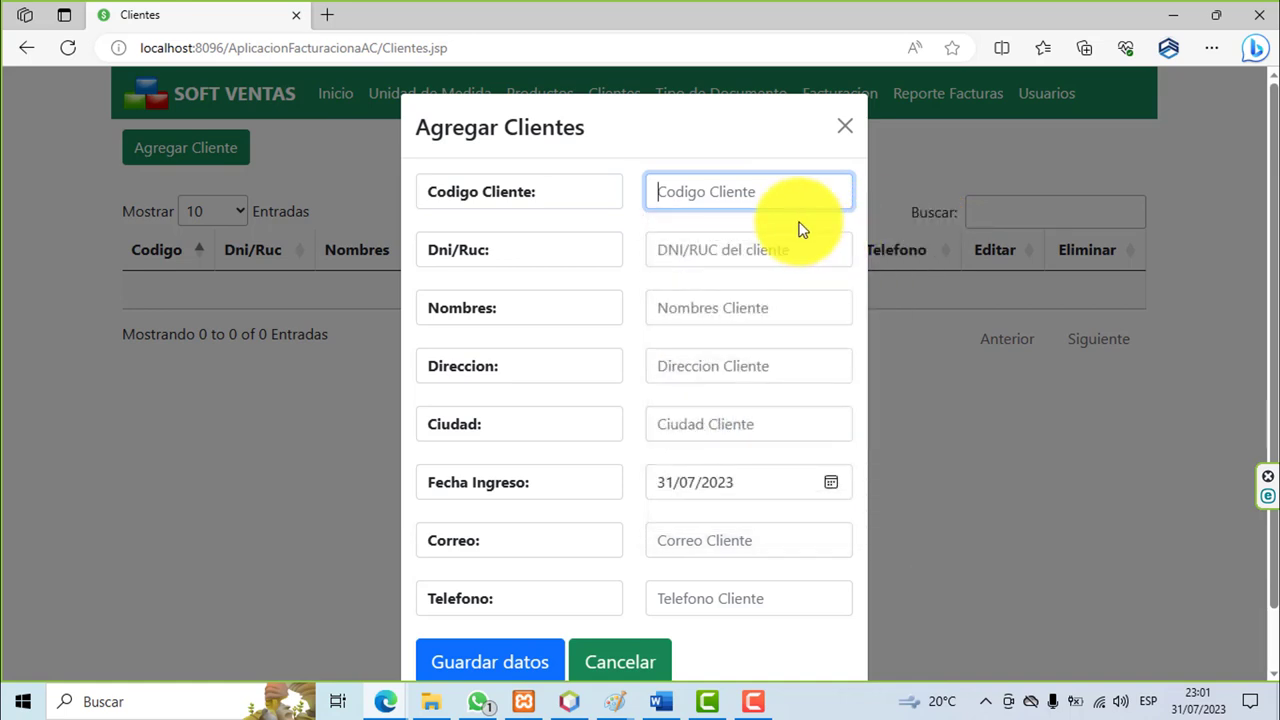
{"action": "type", "text": "1000"}
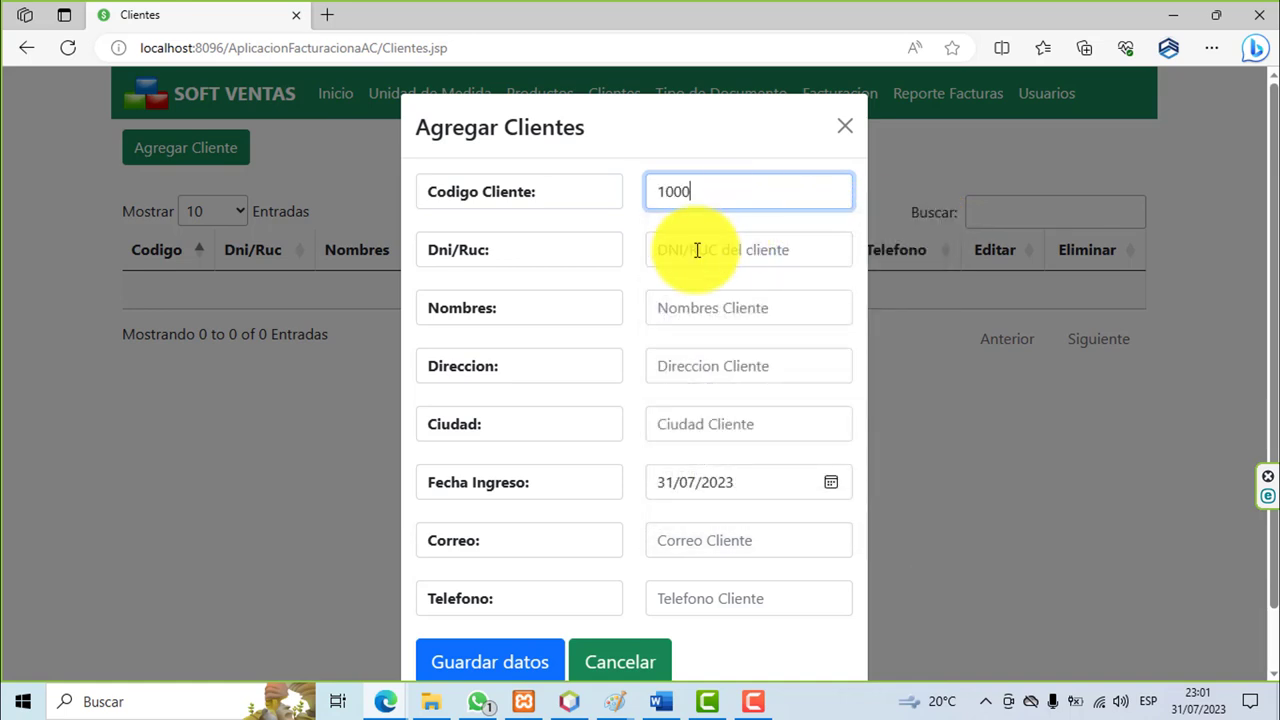
{"action": "left_click", "coordinate": [697, 249]}
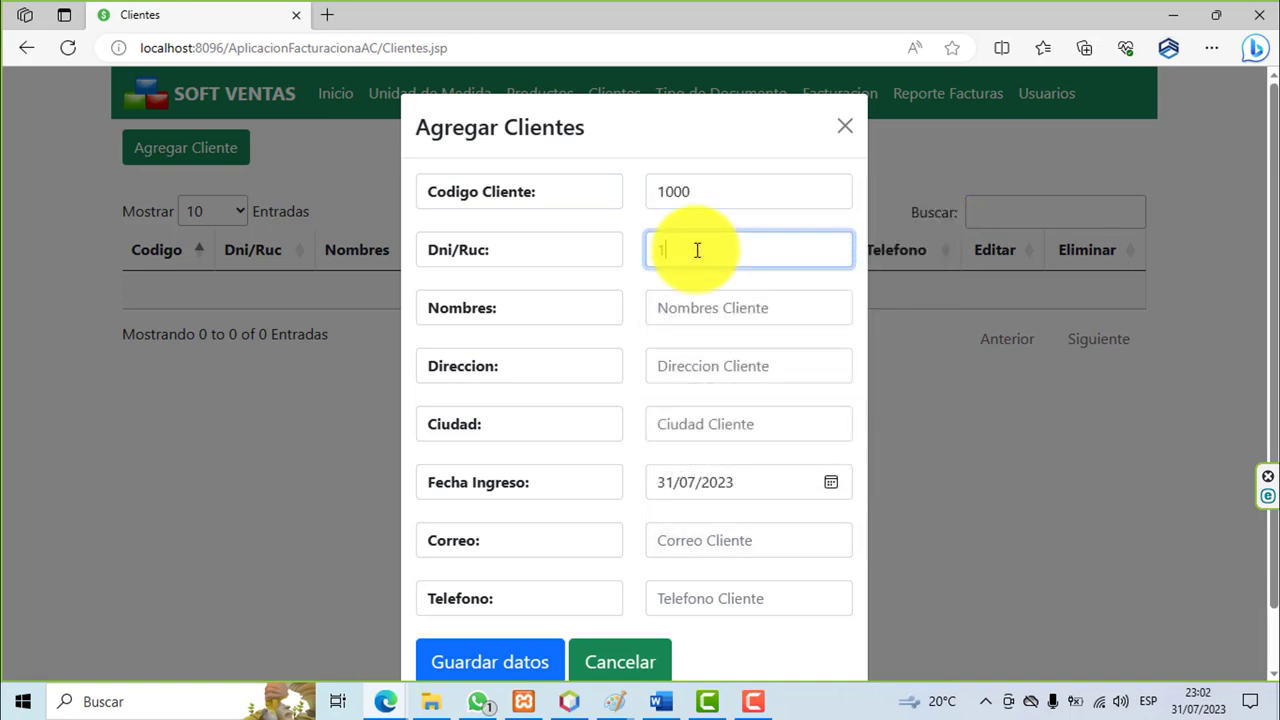
{"action": "type", "text": "1111111111"}
{"action": "left_click", "coordinate": [689, 307]}
{"action": "type", "text": "J"}
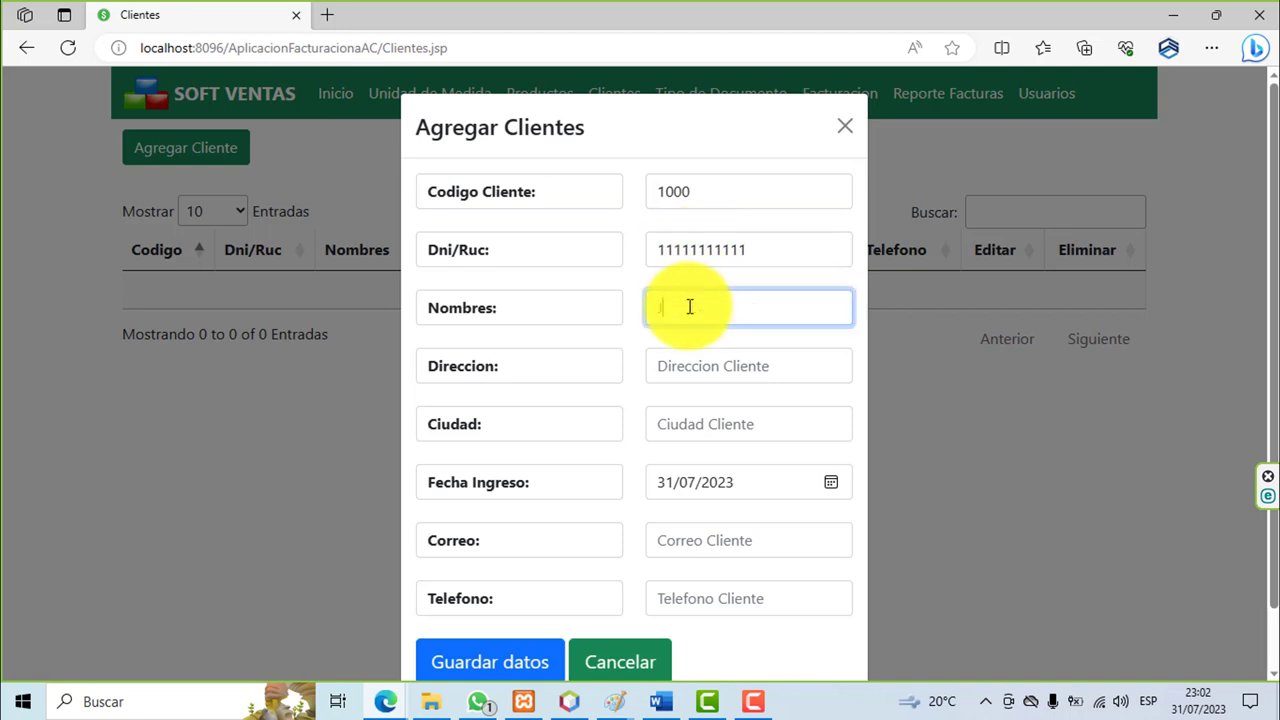
{"action": "type", "text": "ose Jose"}
Step: Add the client's address, city Lima, e-mail and phone, then save and confirm
{"action": "left_click", "coordinate": [671, 366]}
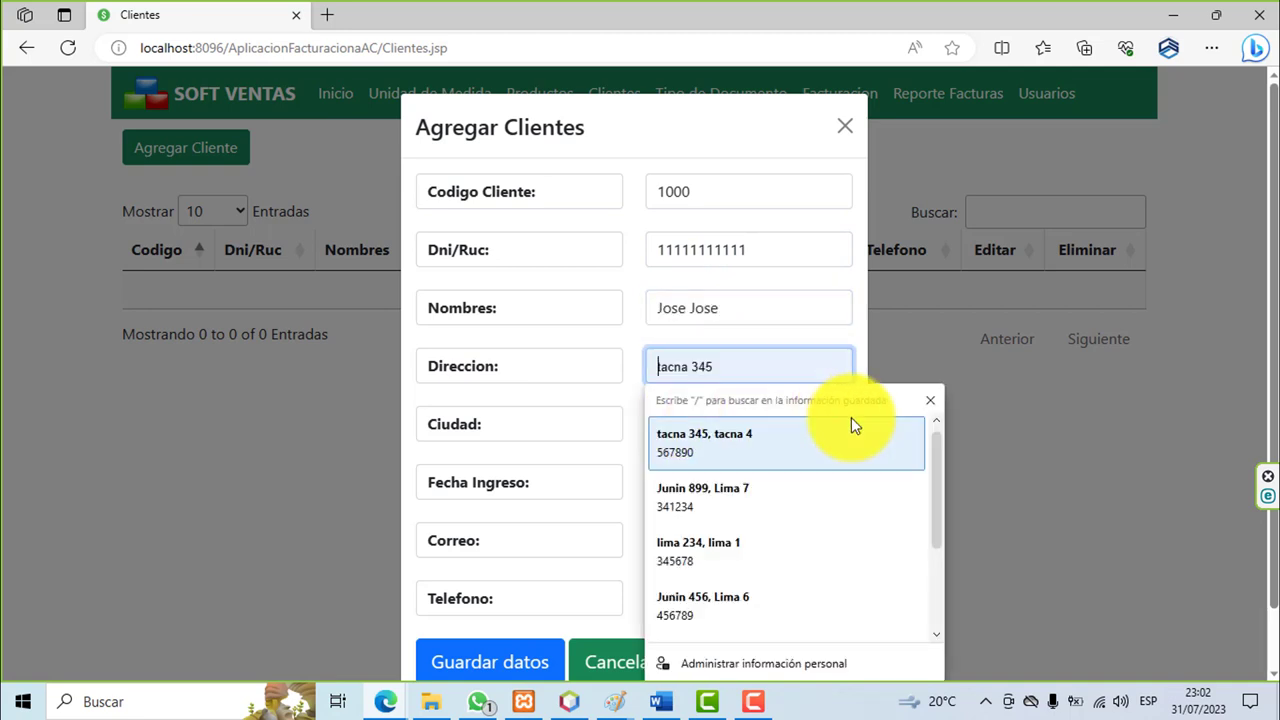
{"action": "left_click", "coordinate": [928, 399]}
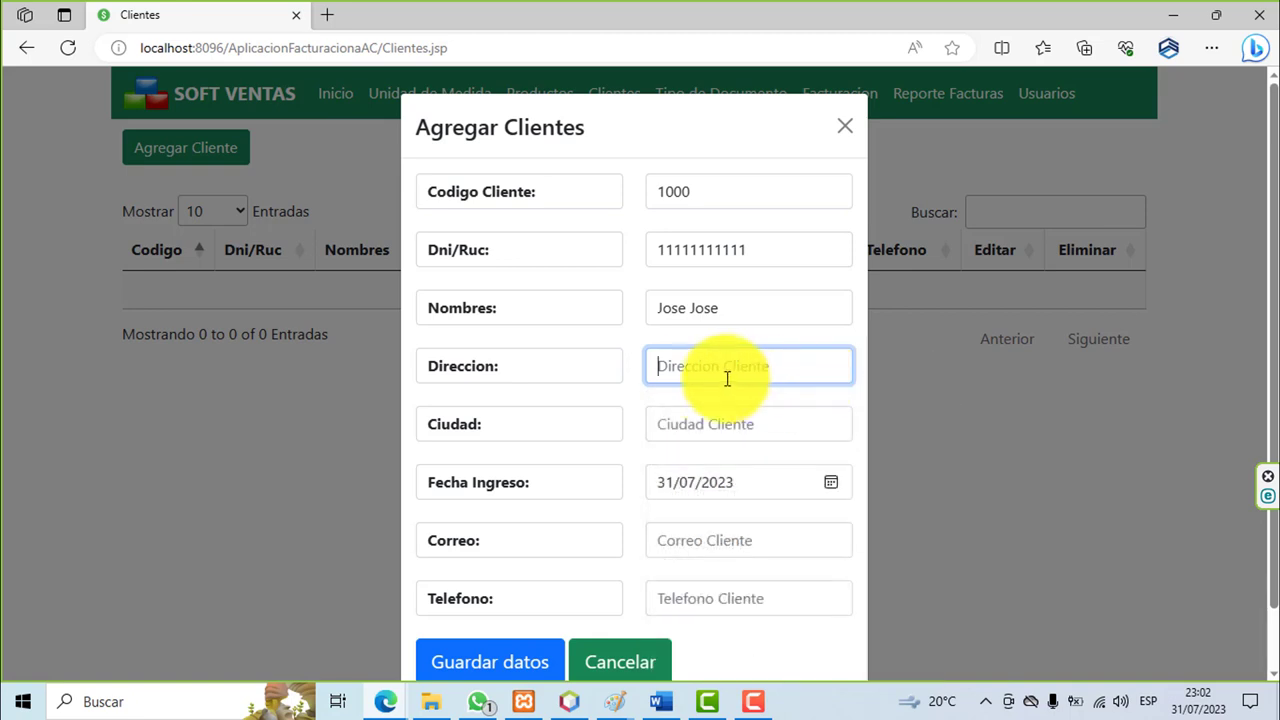
{"action": "type", "text": "l"}
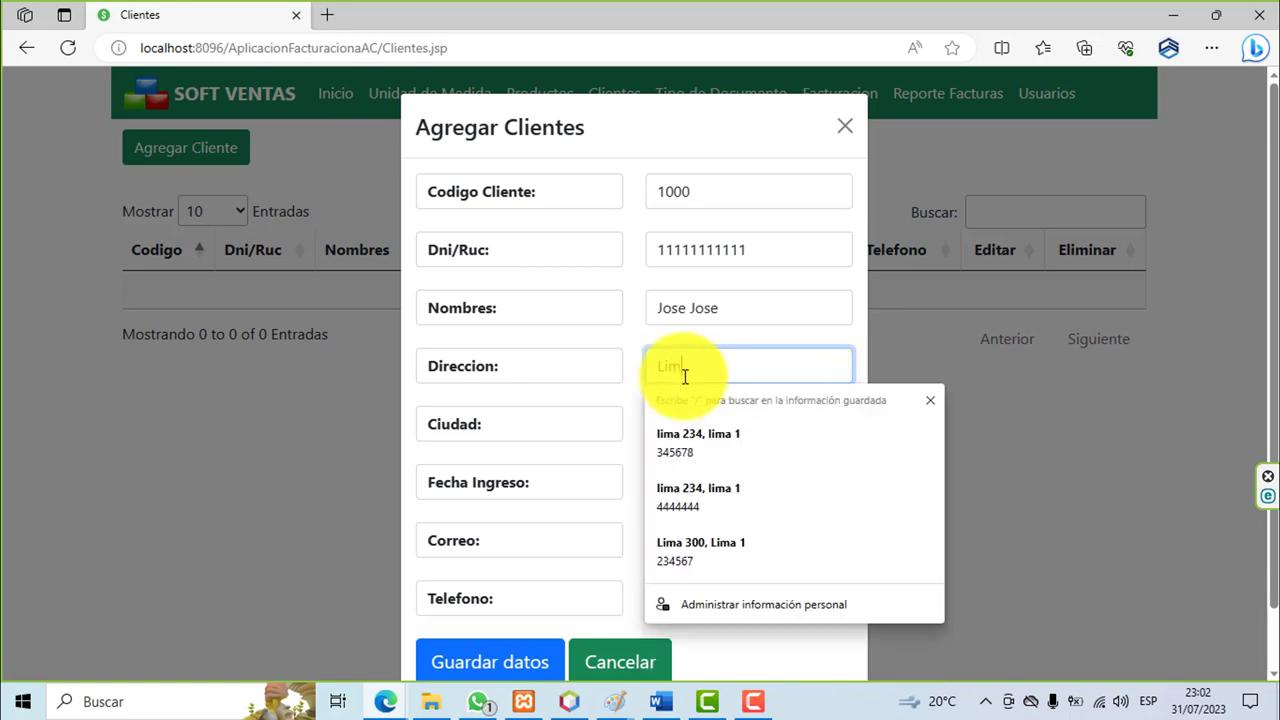
{"action": "type", "text": "a 400"}
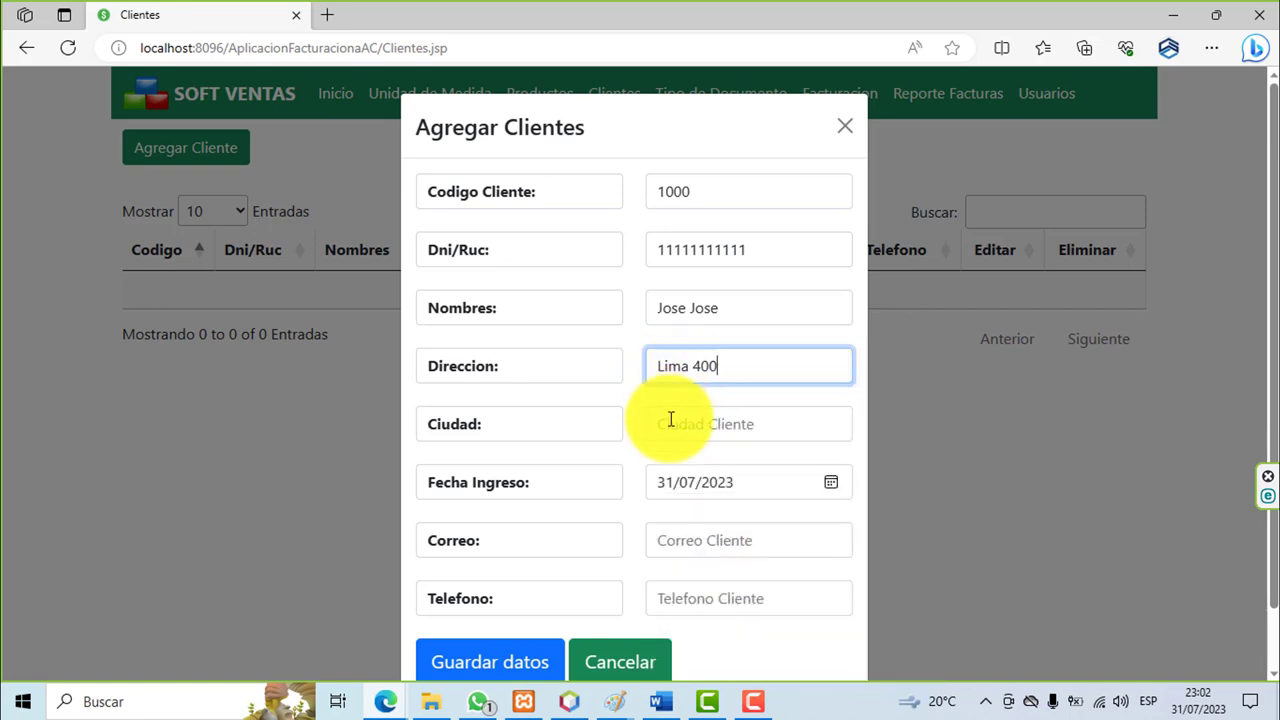
{"action": "left_click", "coordinate": [671, 421]}
{"action": "type", "text": "L"}
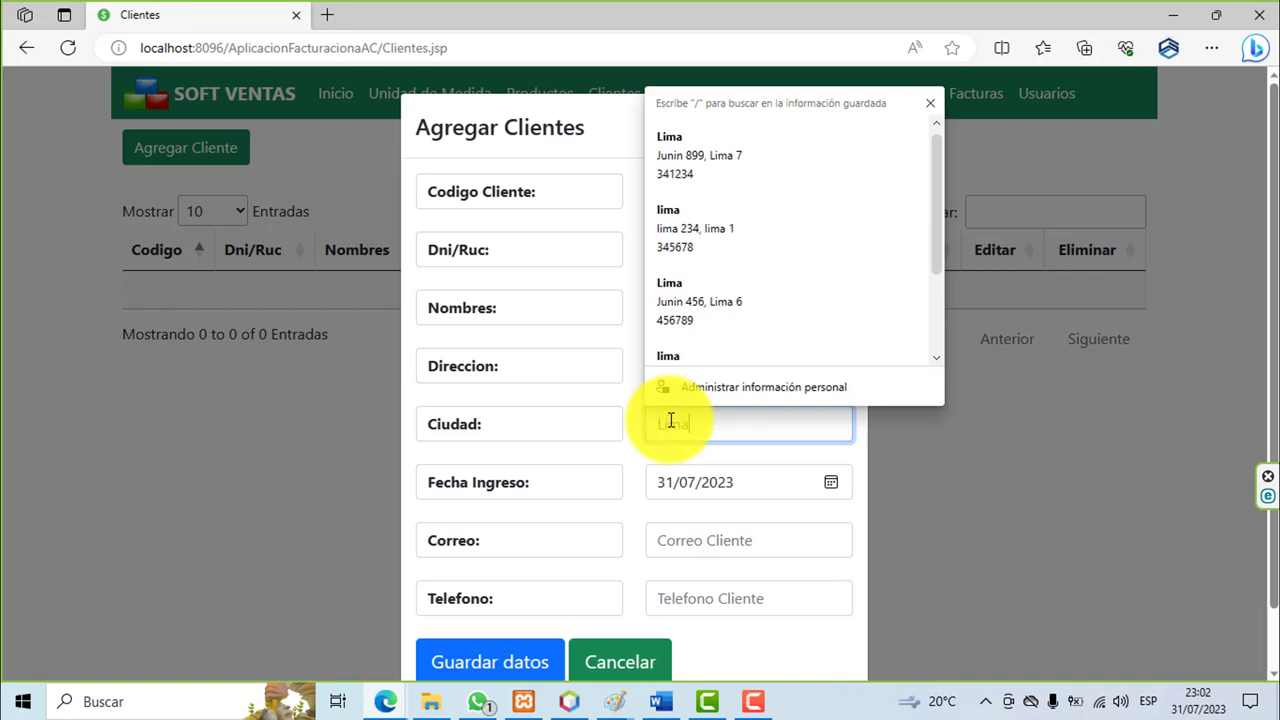
{"action": "type", "text": "ima"}
{"action": "left_click", "coordinate": [678, 540]}
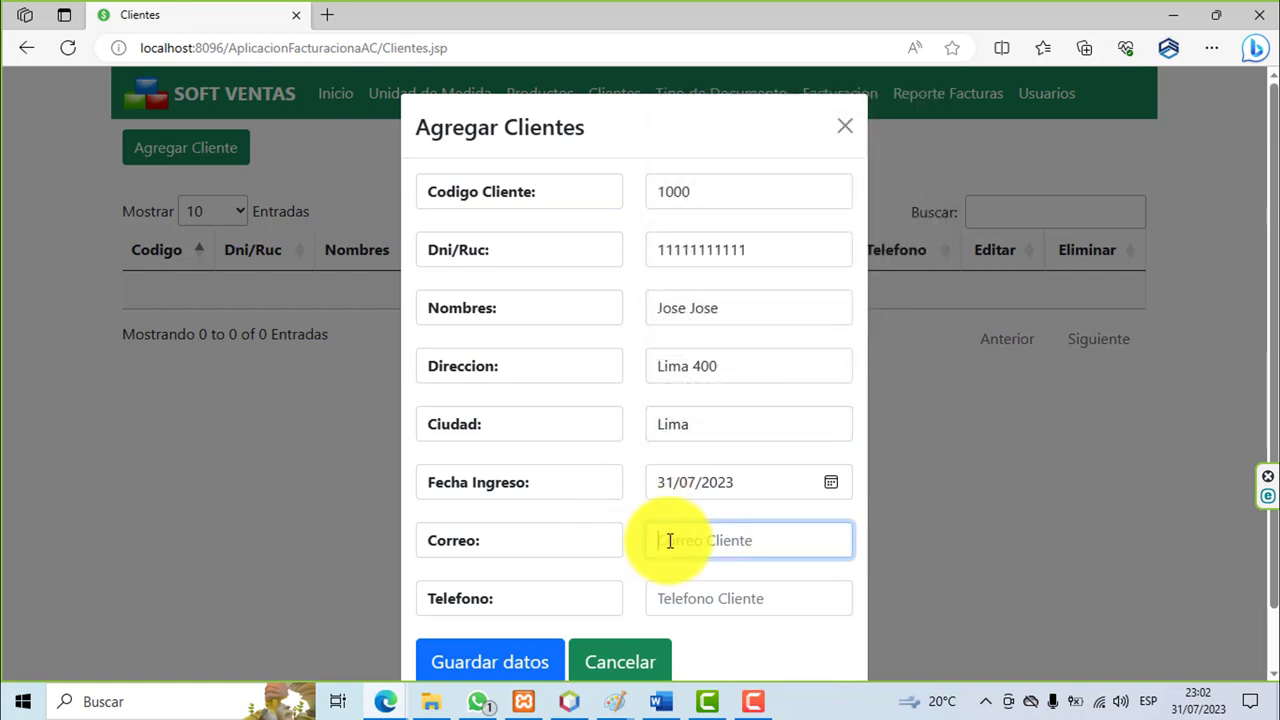
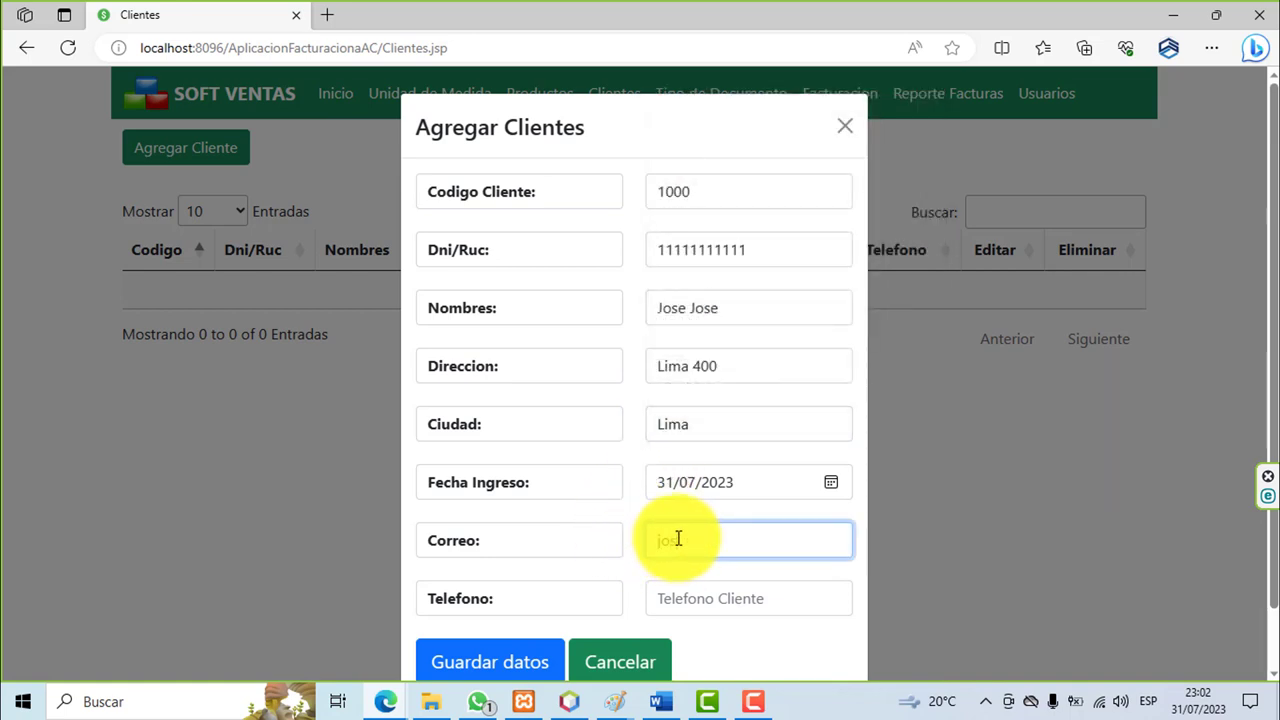
{"action": "left_click", "coordinate": [686, 599]}
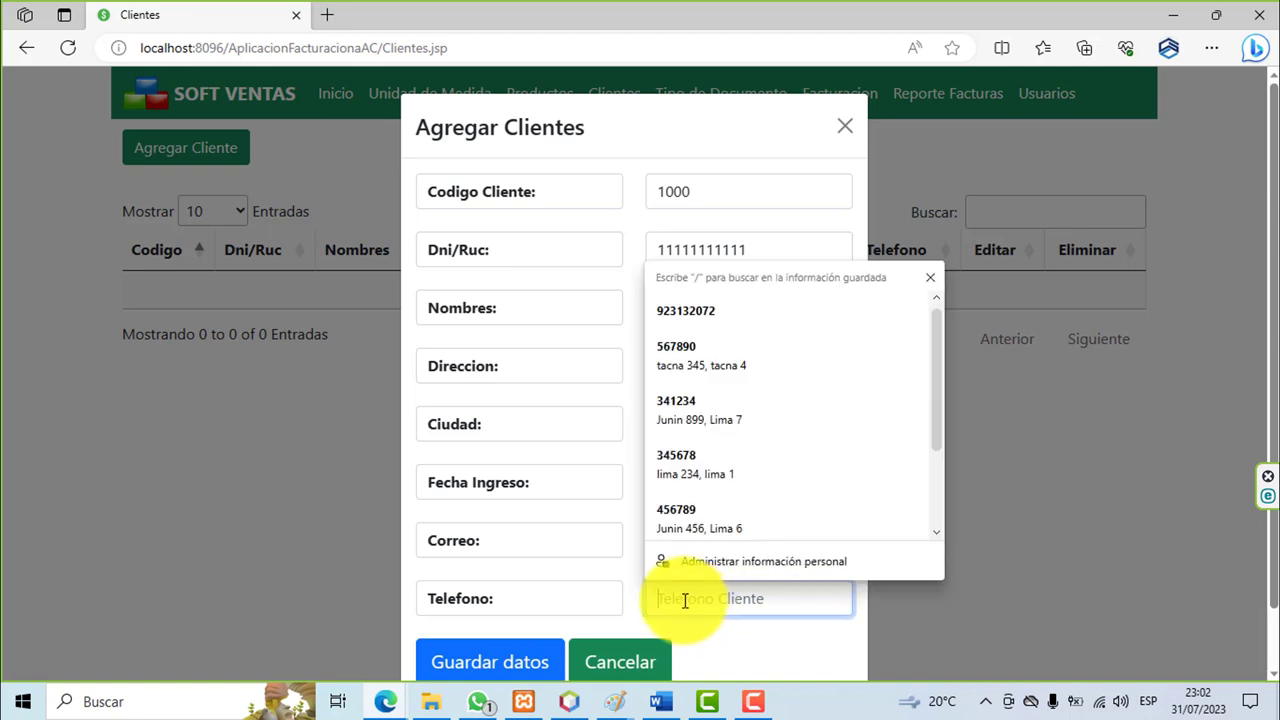
{"action": "type", "text": "2345678"}
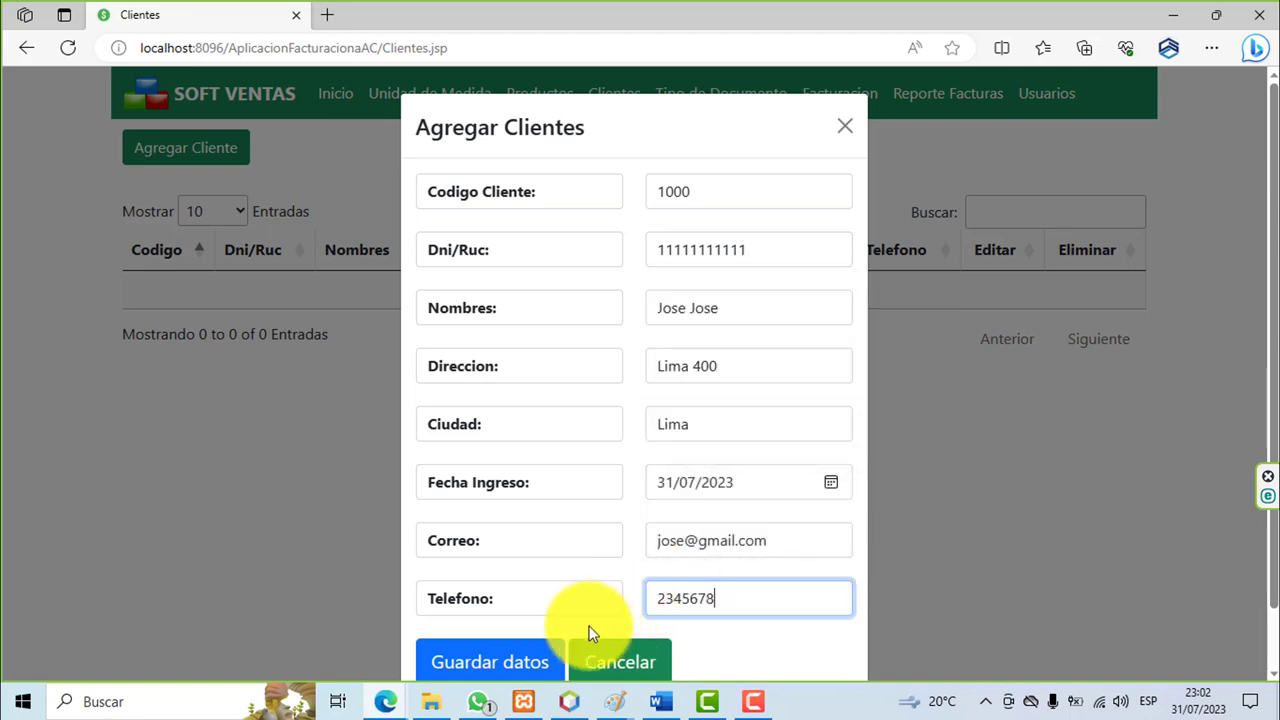
{"action": "left_click", "coordinate": [545, 662]}
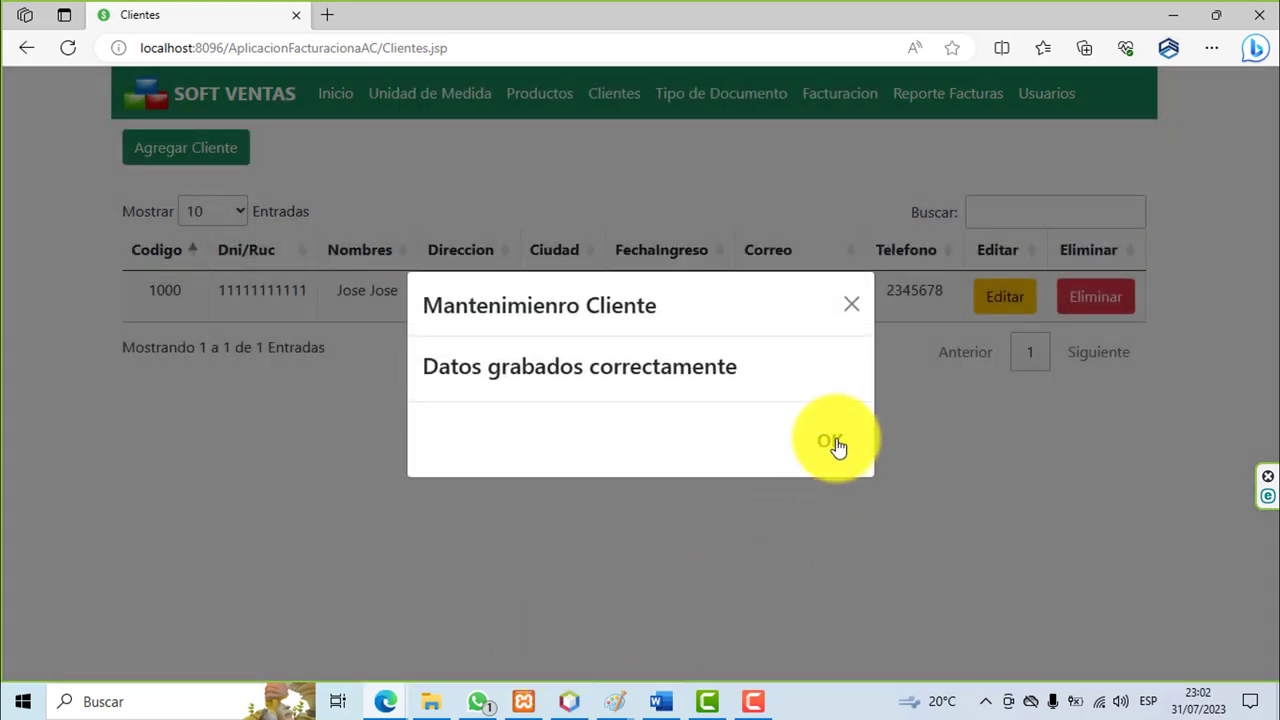
{"action": "left_click", "coordinate": [837, 443]}
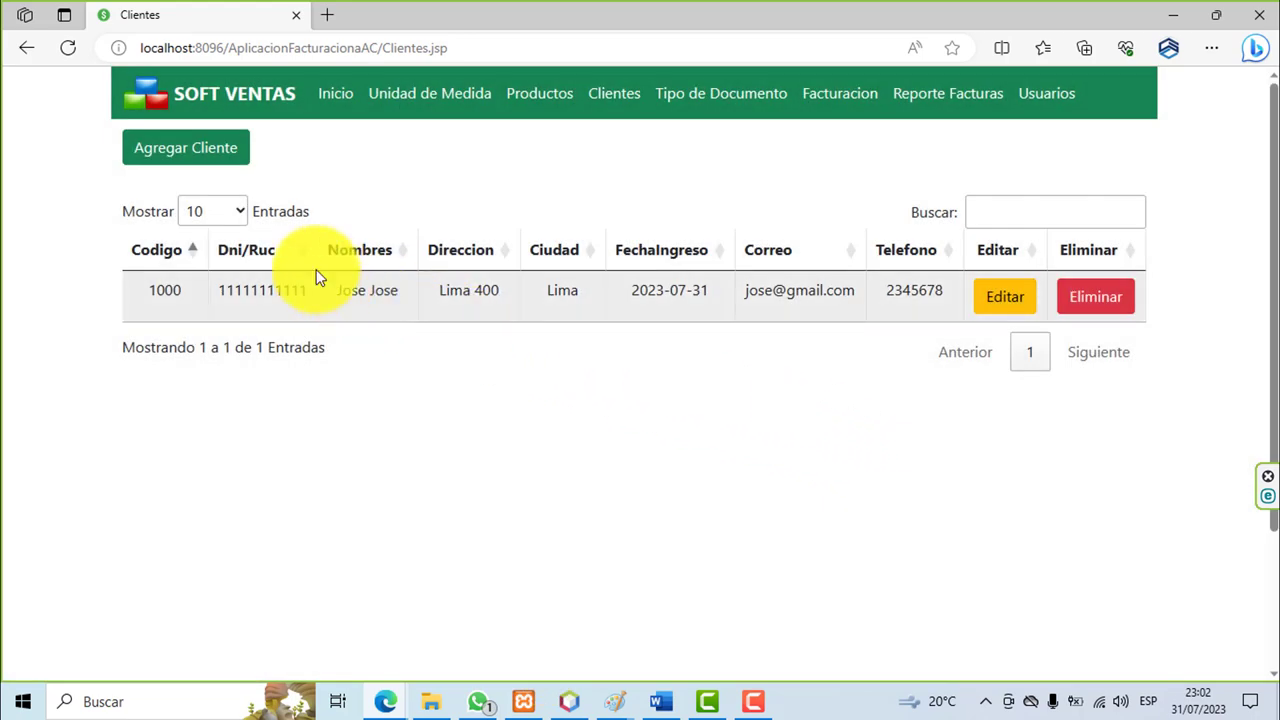
Step: Start another client with its code, correcting the Dni/Ruc entry, and enter the client's name
{"action": "left_click", "coordinate": [198, 150]}
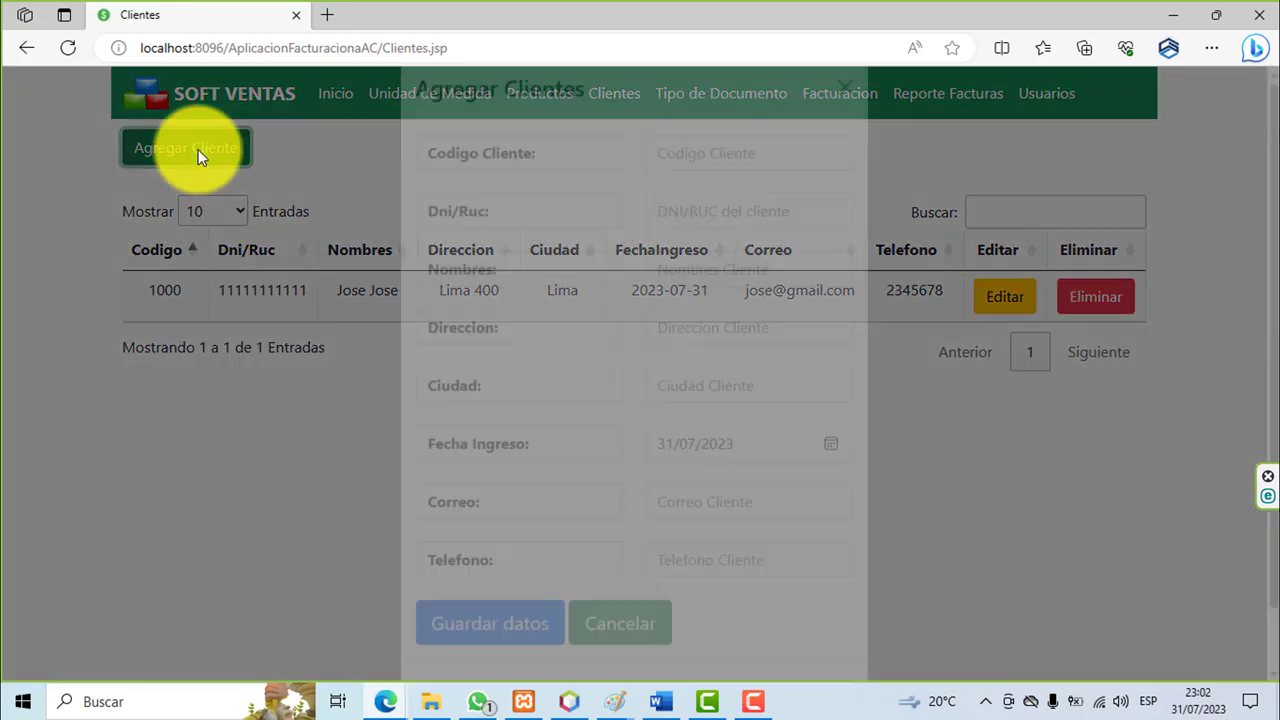
{"action": "left_click", "coordinate": [687, 197]}
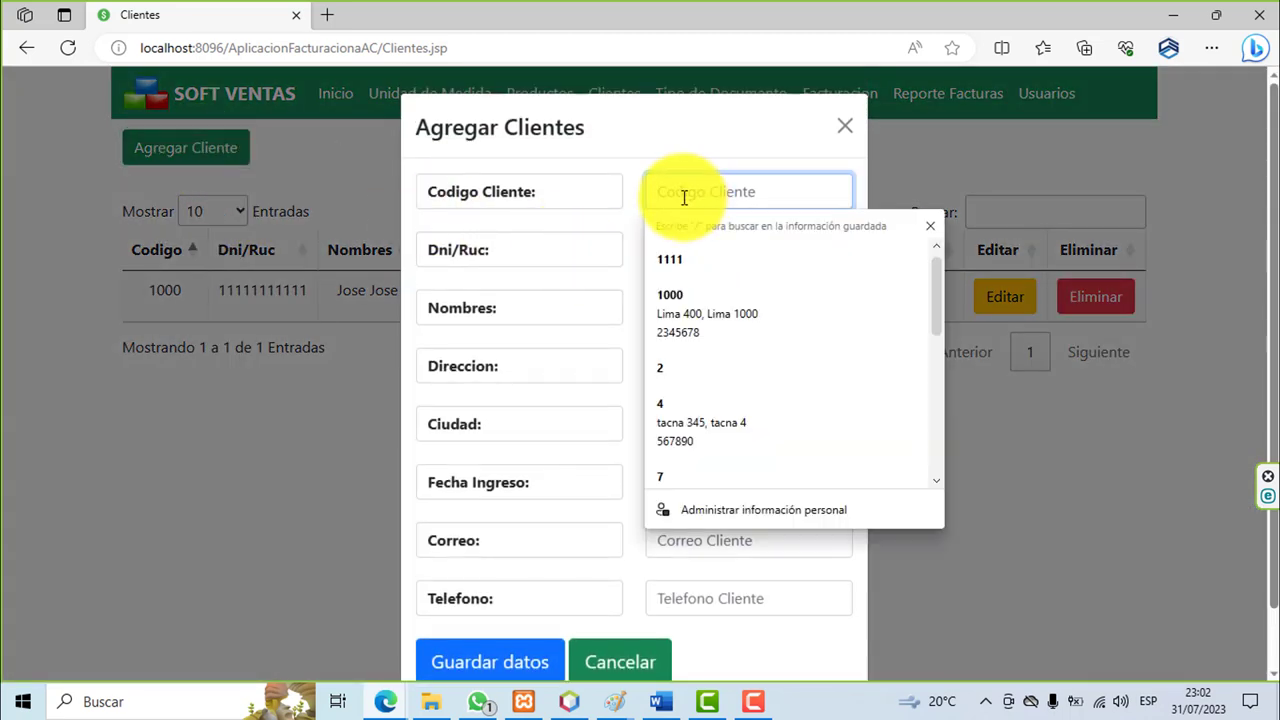
{"action": "type", "text": "100"}
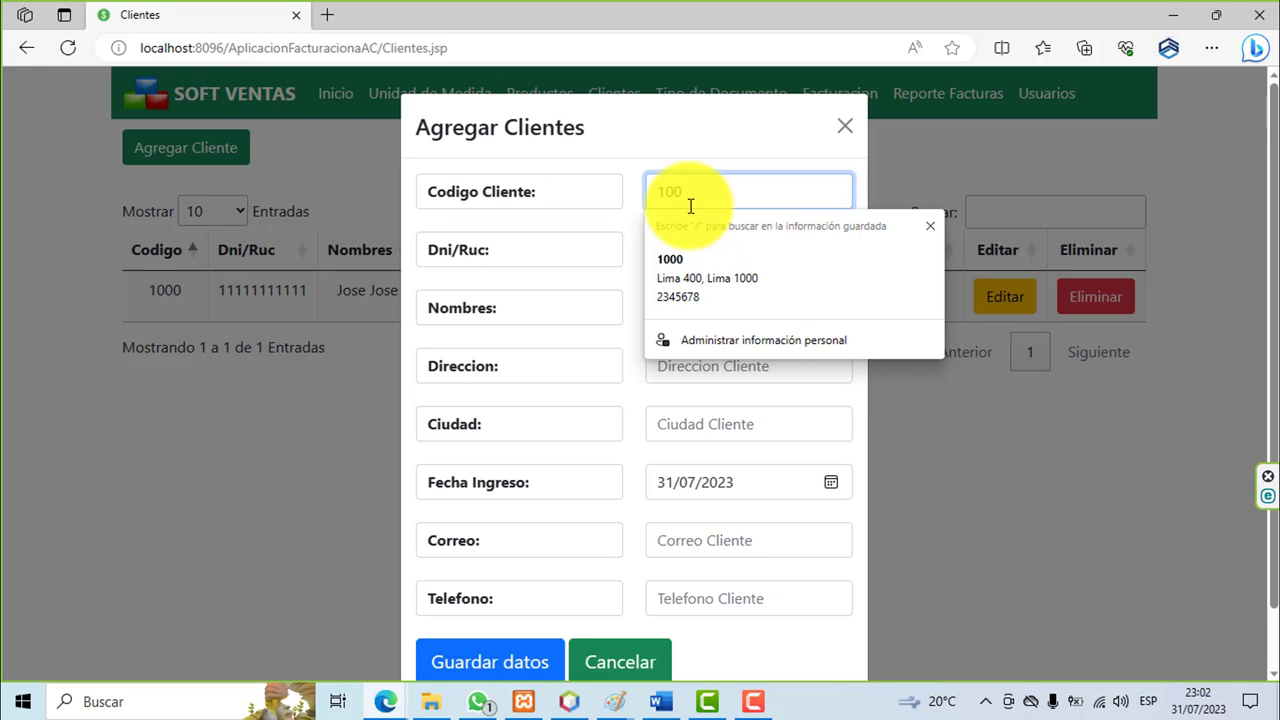
{"action": "type", "text": "1"}
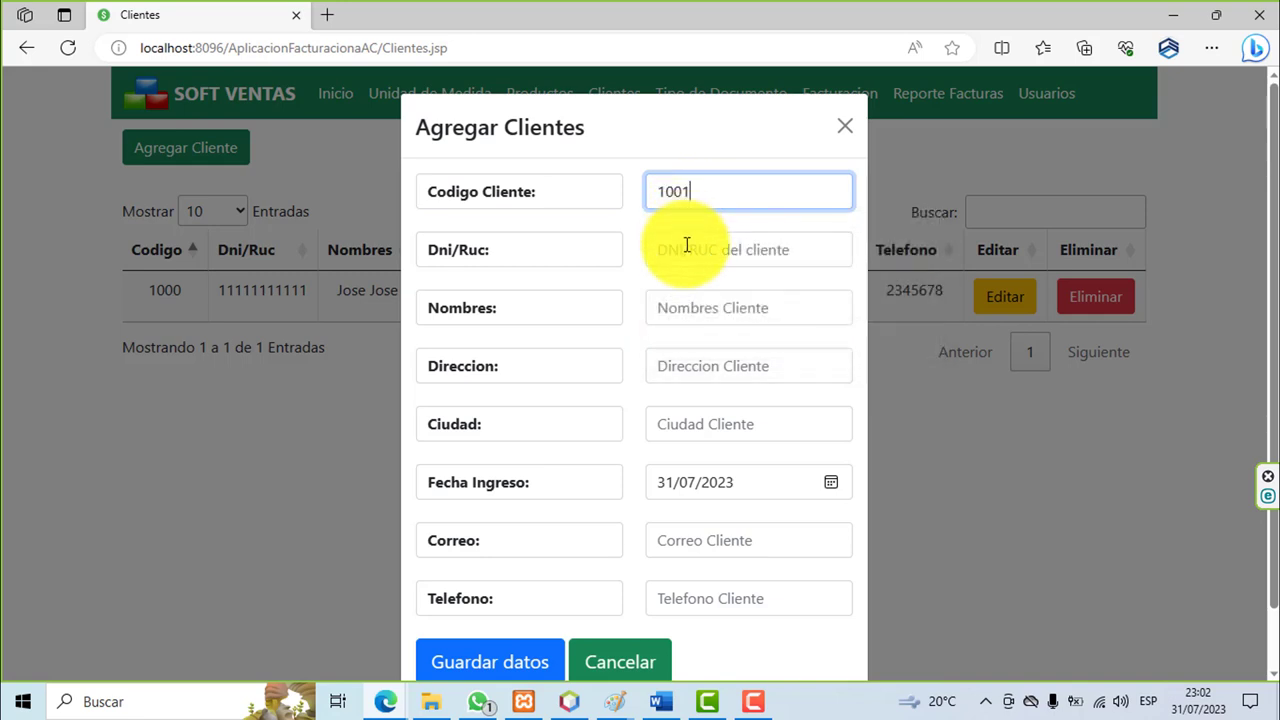
{"action": "left_click", "coordinate": [685, 243]}
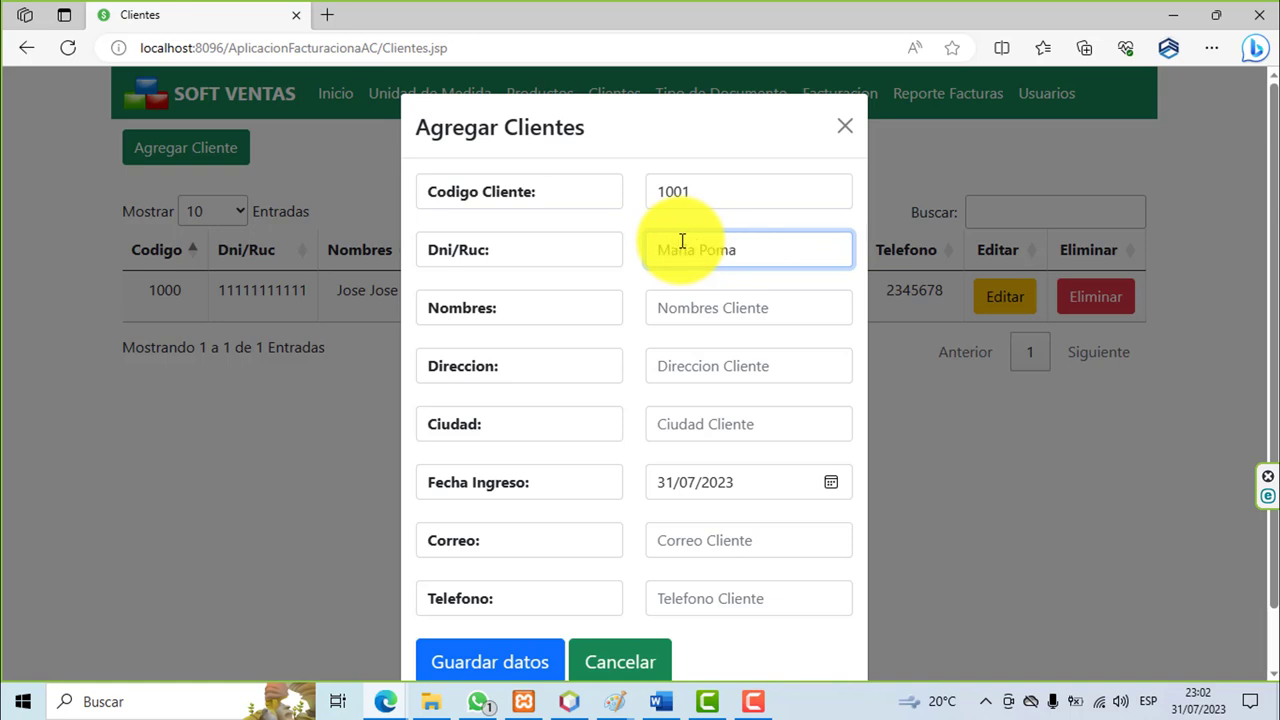
{"action": "type", "text": "2"}
{"action": "type", "text": "22222222"}
{"action": "left_click", "coordinate": [693, 307]}
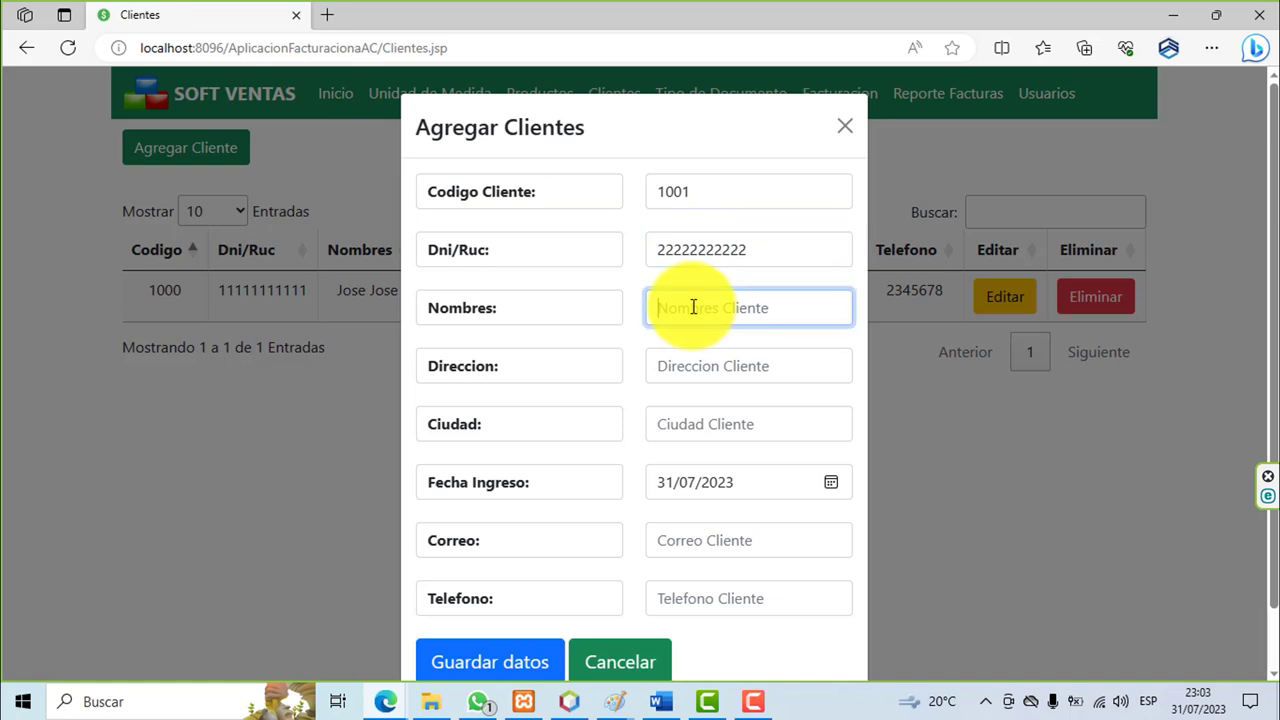
Step: Add the client's address, city Ica, e-mail and phone, then save and confirm
{"action": "left_click", "coordinate": [690, 360]}
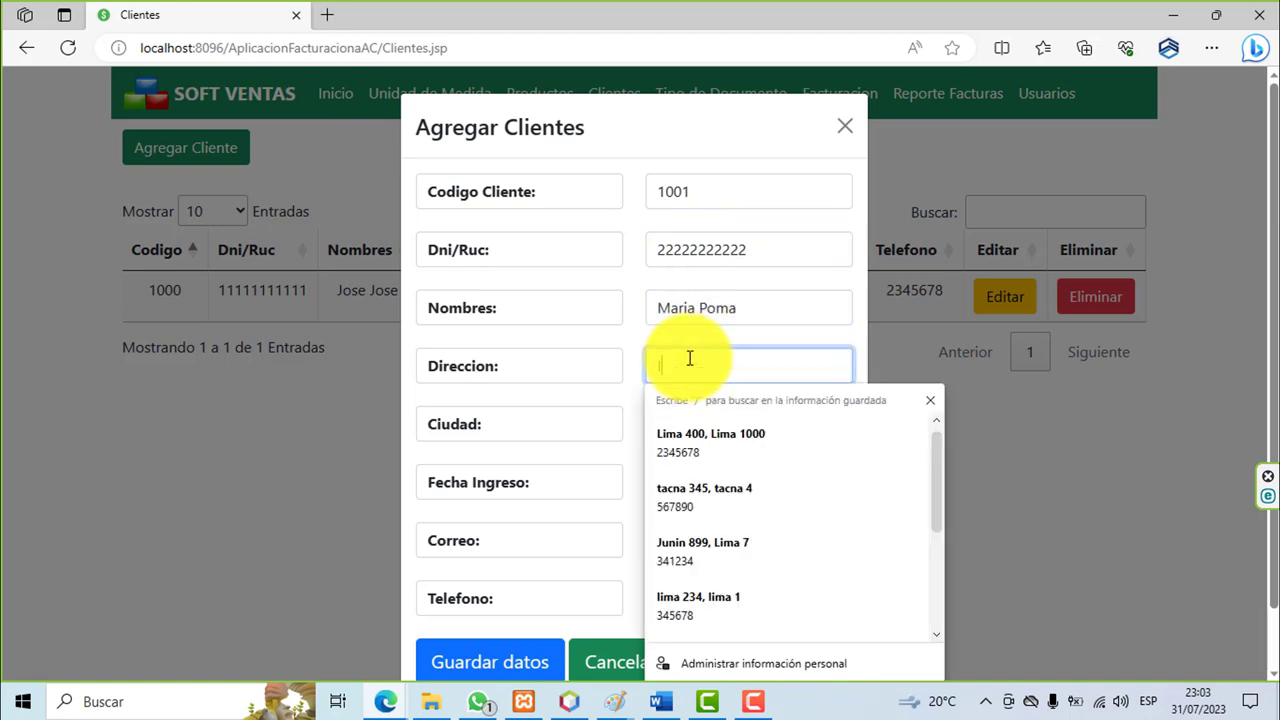
{"action": "type", "text": "Ica456"}
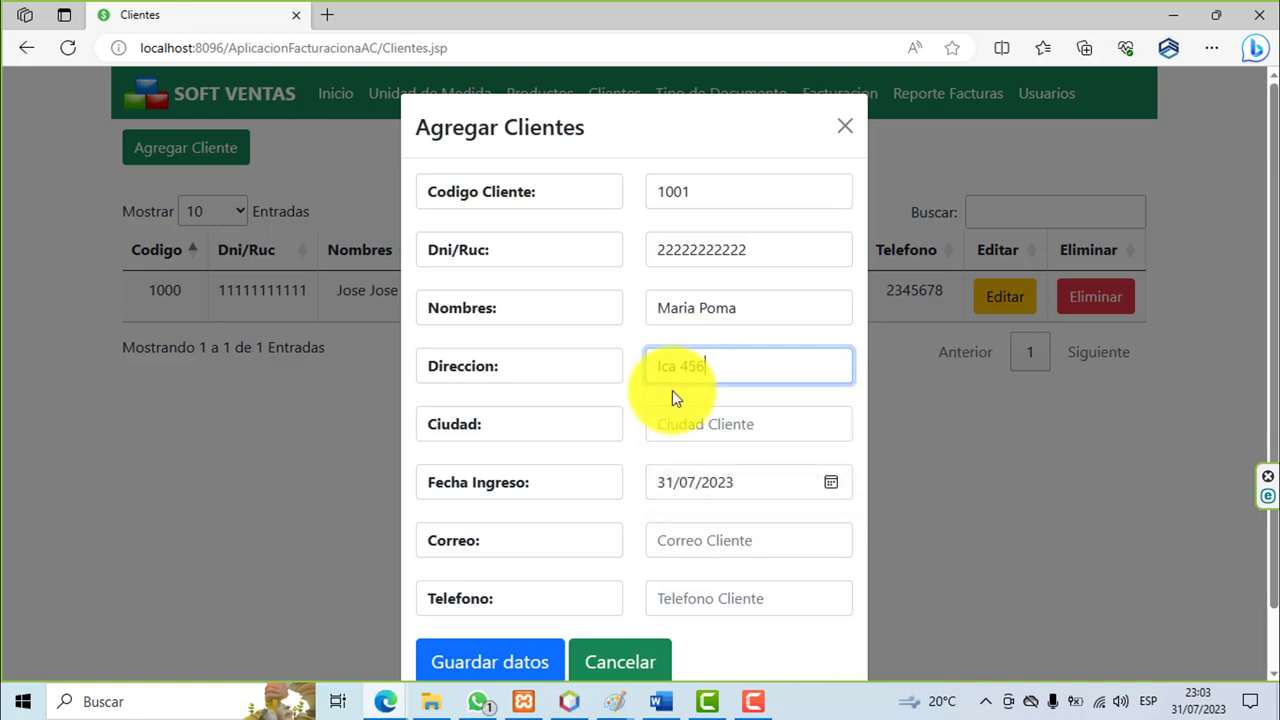
{"action": "left_click", "coordinate": [671, 414]}
{"action": "type", "text": "Ica"}
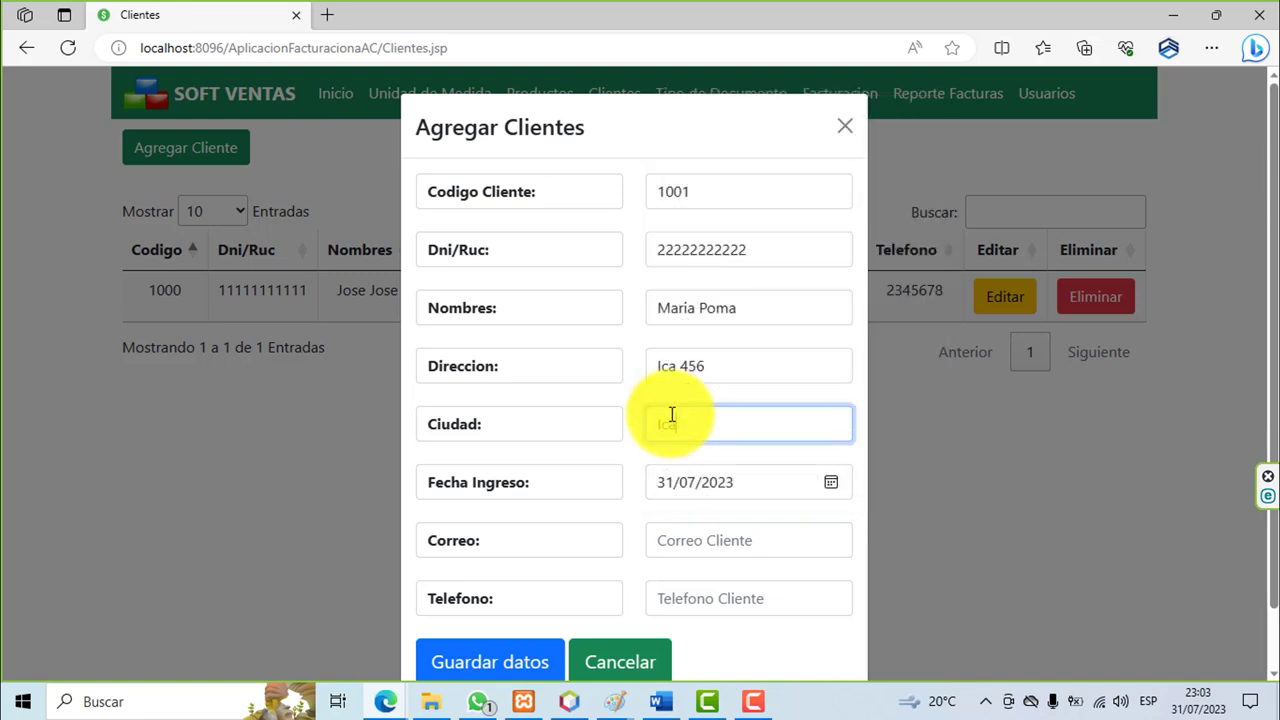
{"action": "left_click", "coordinate": [695, 547]}
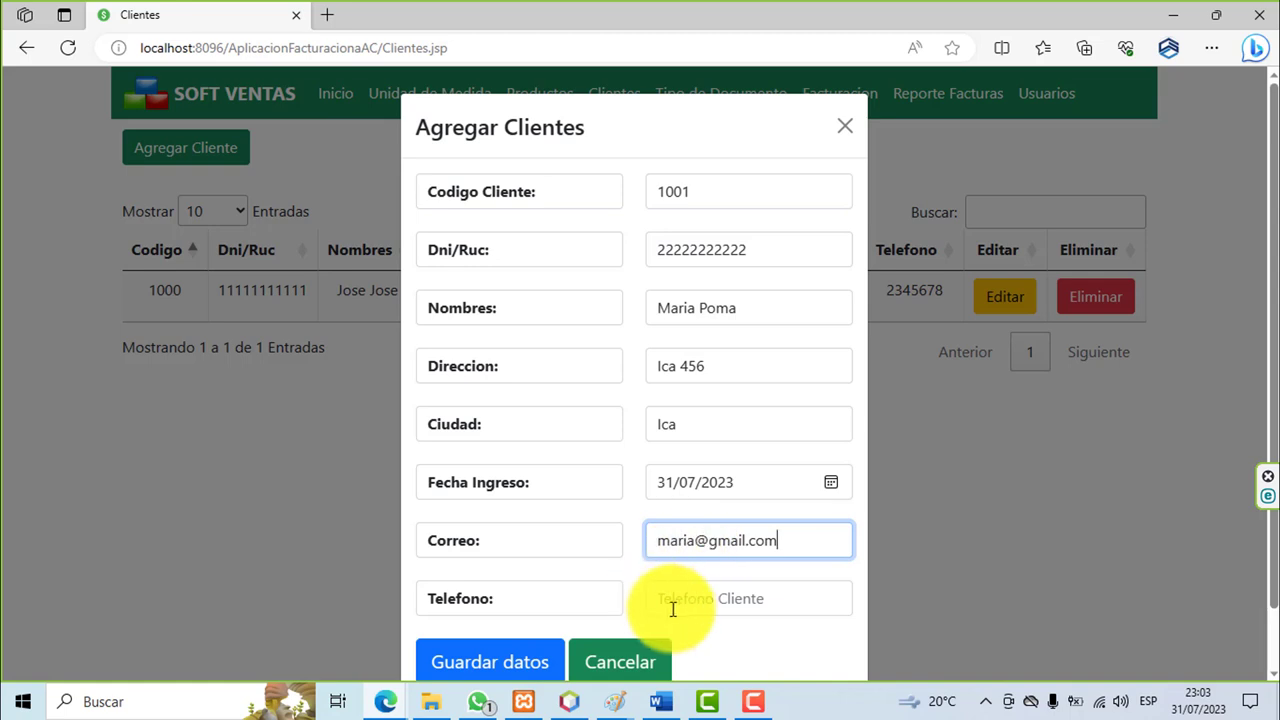
{"action": "left_click", "coordinate": [676, 604]}
{"action": "type", "text": "345"}
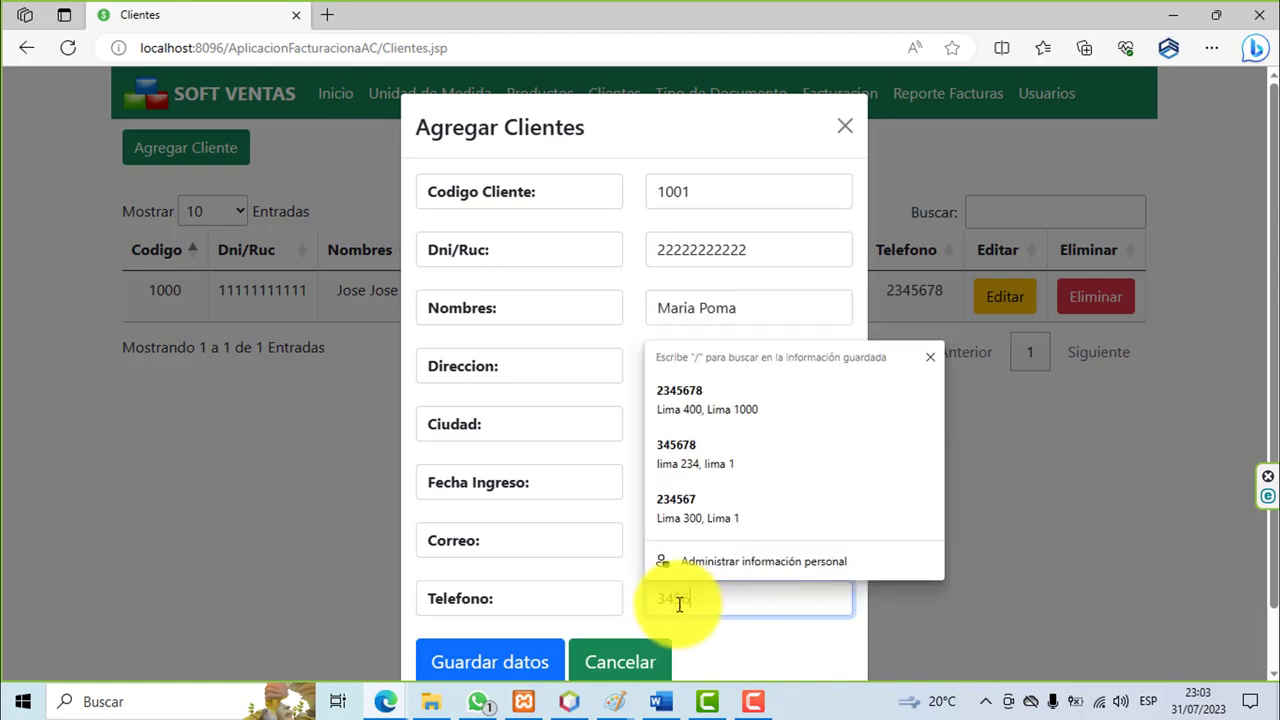
{"action": "type", "text": "6789"}
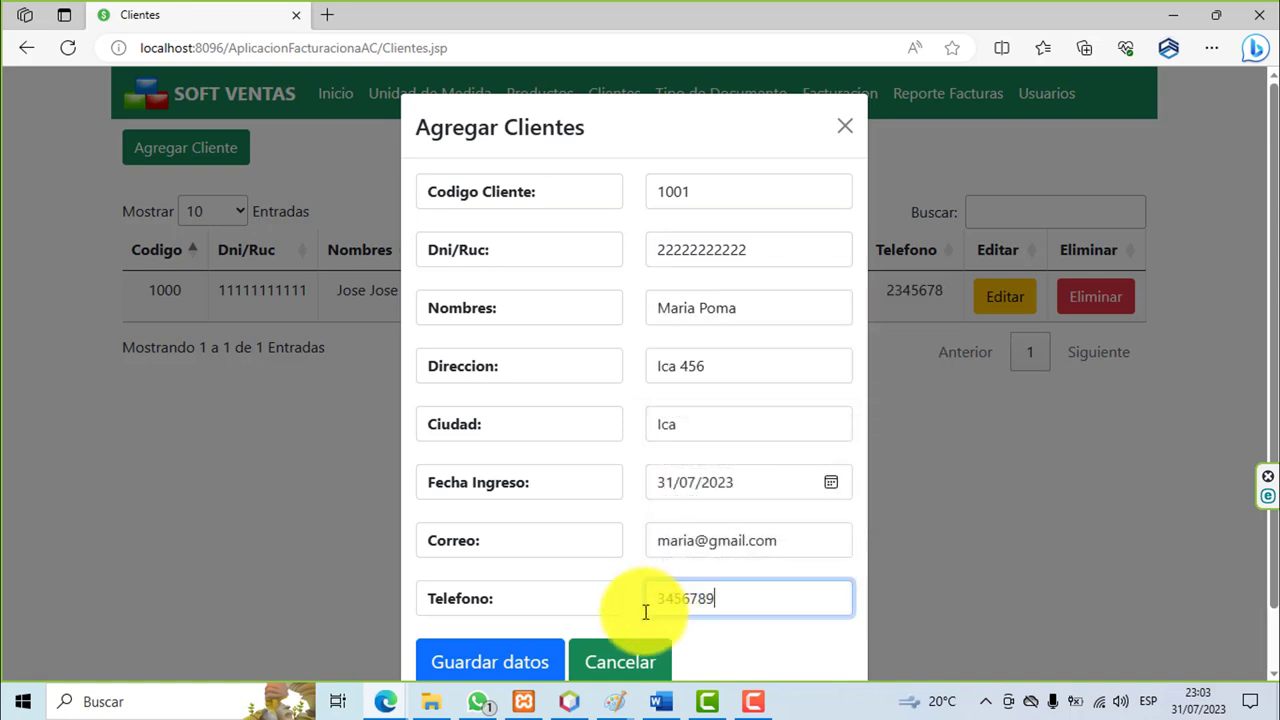
{"action": "left_click", "coordinate": [514, 660]}
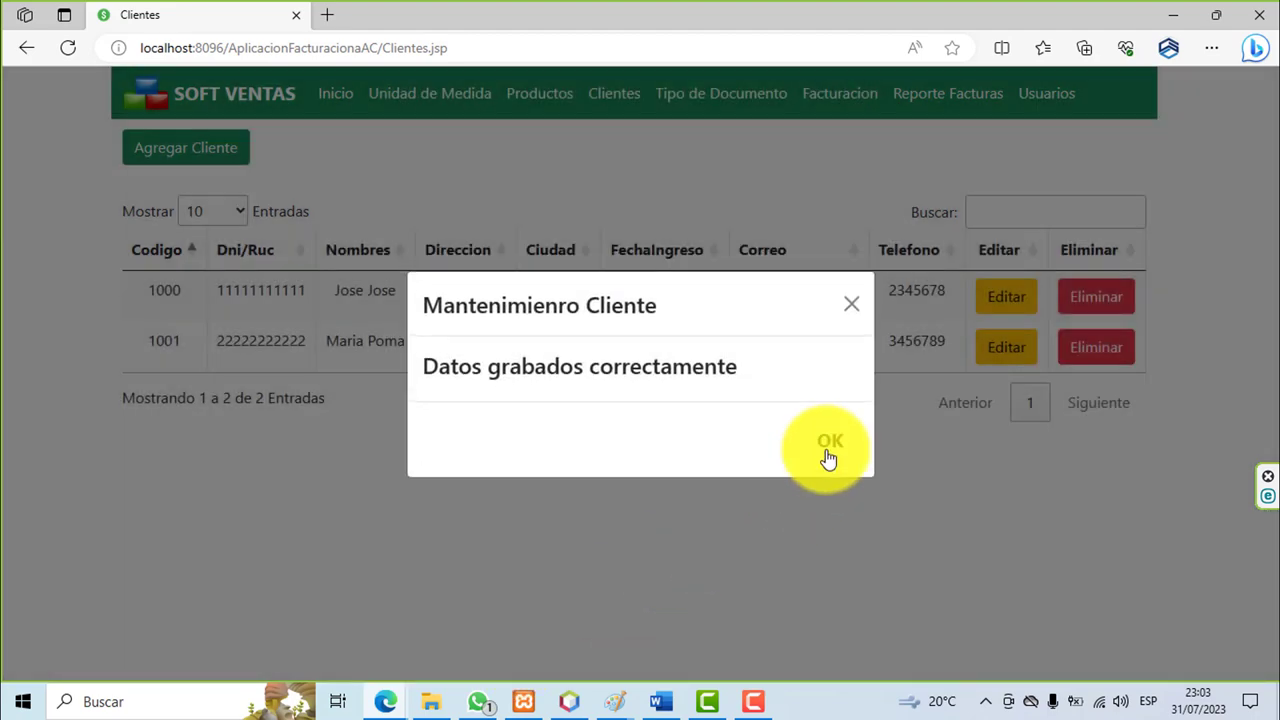
{"action": "left_click", "coordinate": [826, 446]}
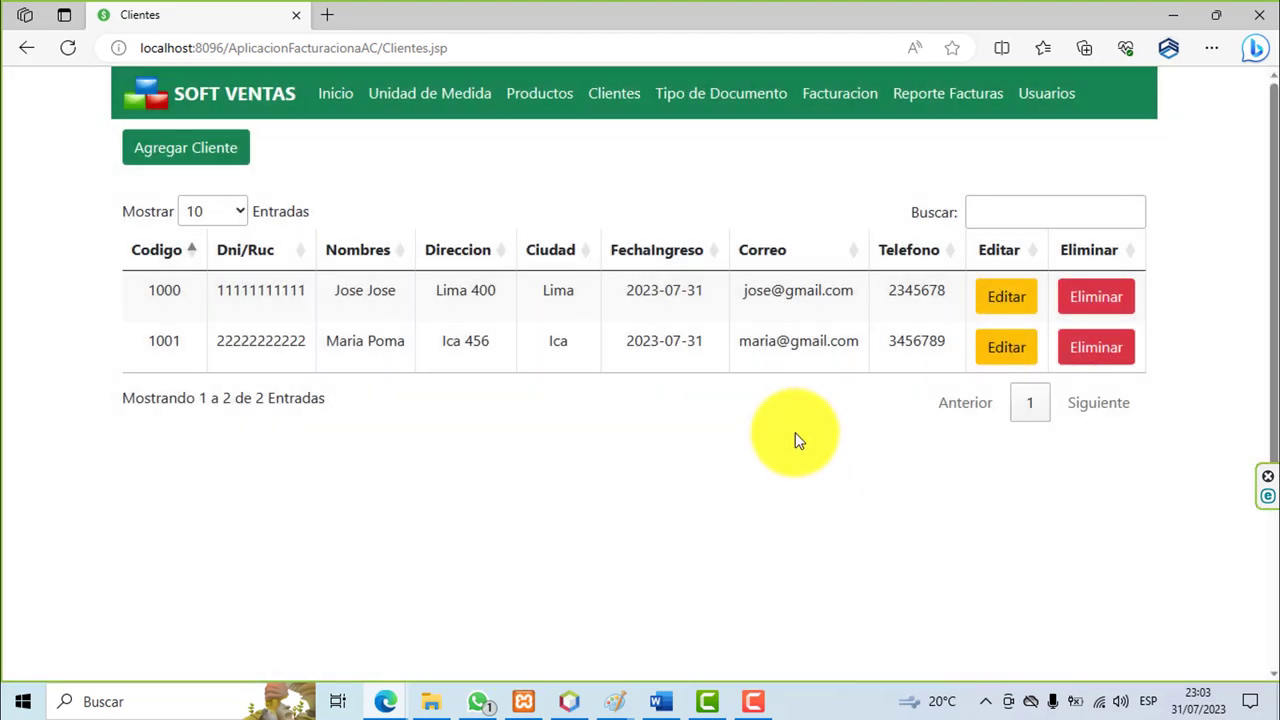
Step: Start a third client, entering its client code, Dni/Ruc number and name
{"action": "left_click", "coordinate": [226, 150]}
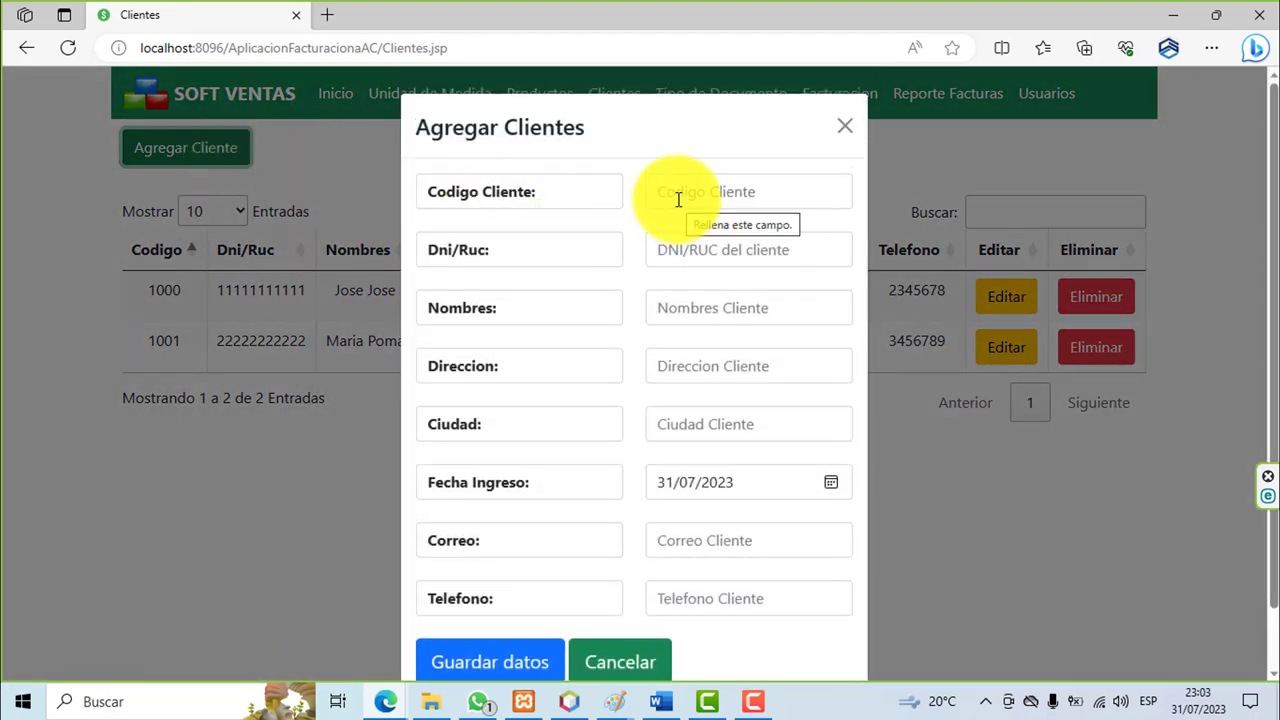
{"action": "left_click", "coordinate": [677, 200]}
{"action": "type", "text": "1002"}
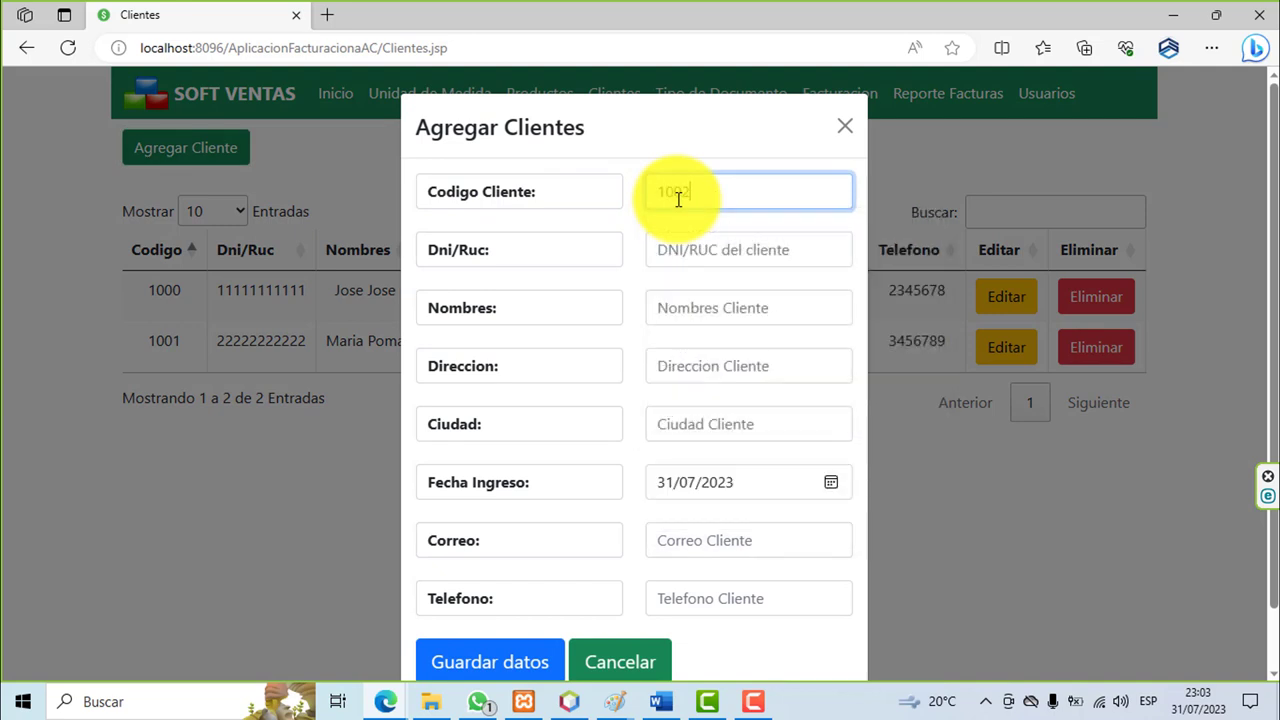
{"action": "left_click", "coordinate": [684, 251]}
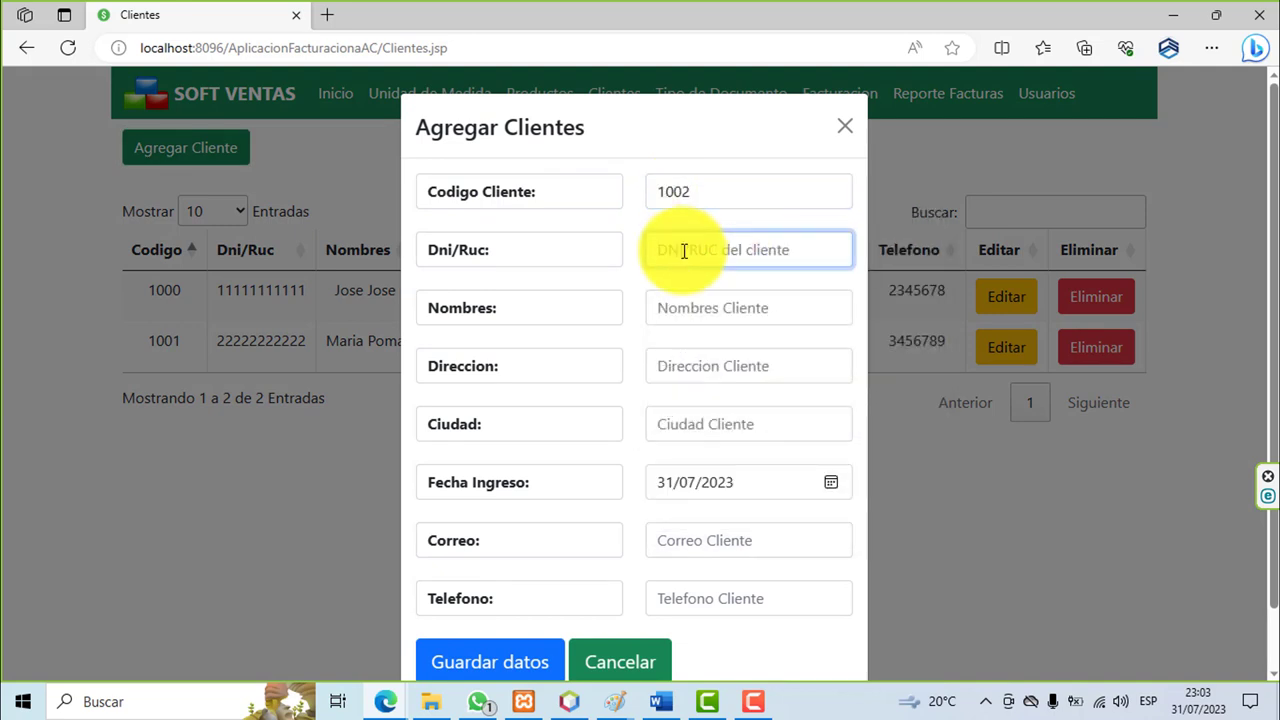
{"action": "type", "text": "33333333333"}
{"action": "left_click", "coordinate": [675, 307]}
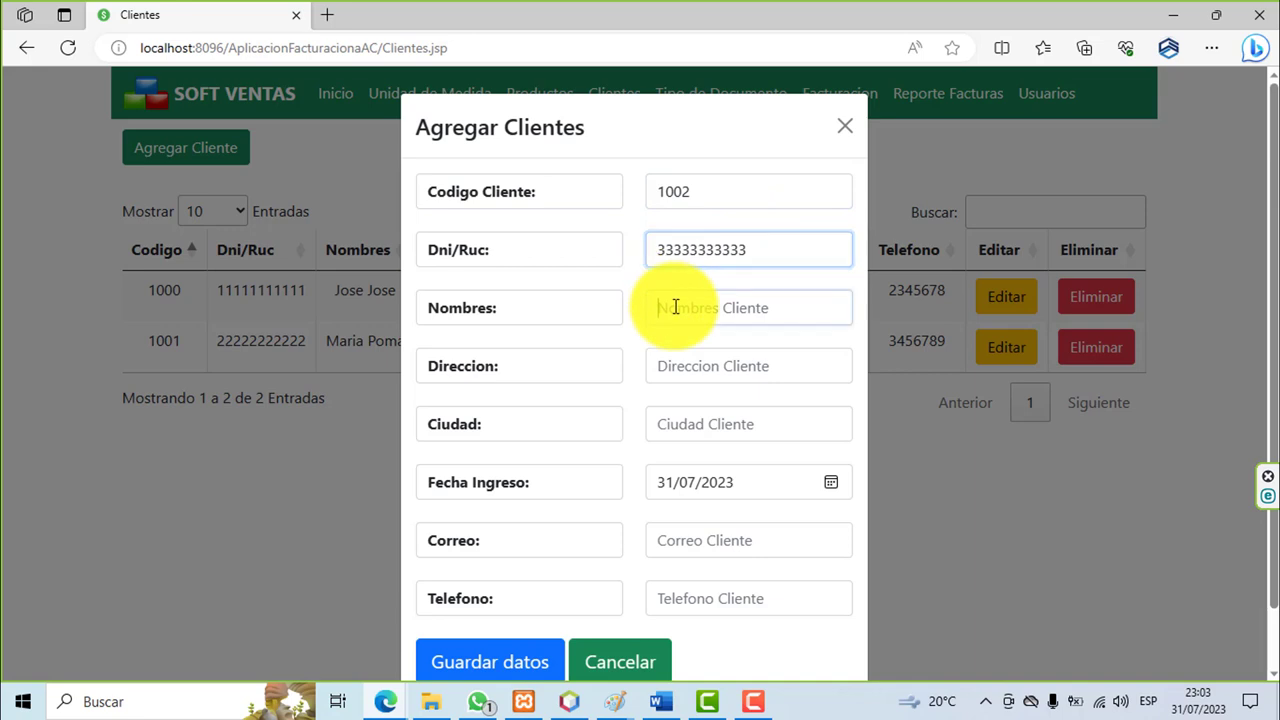
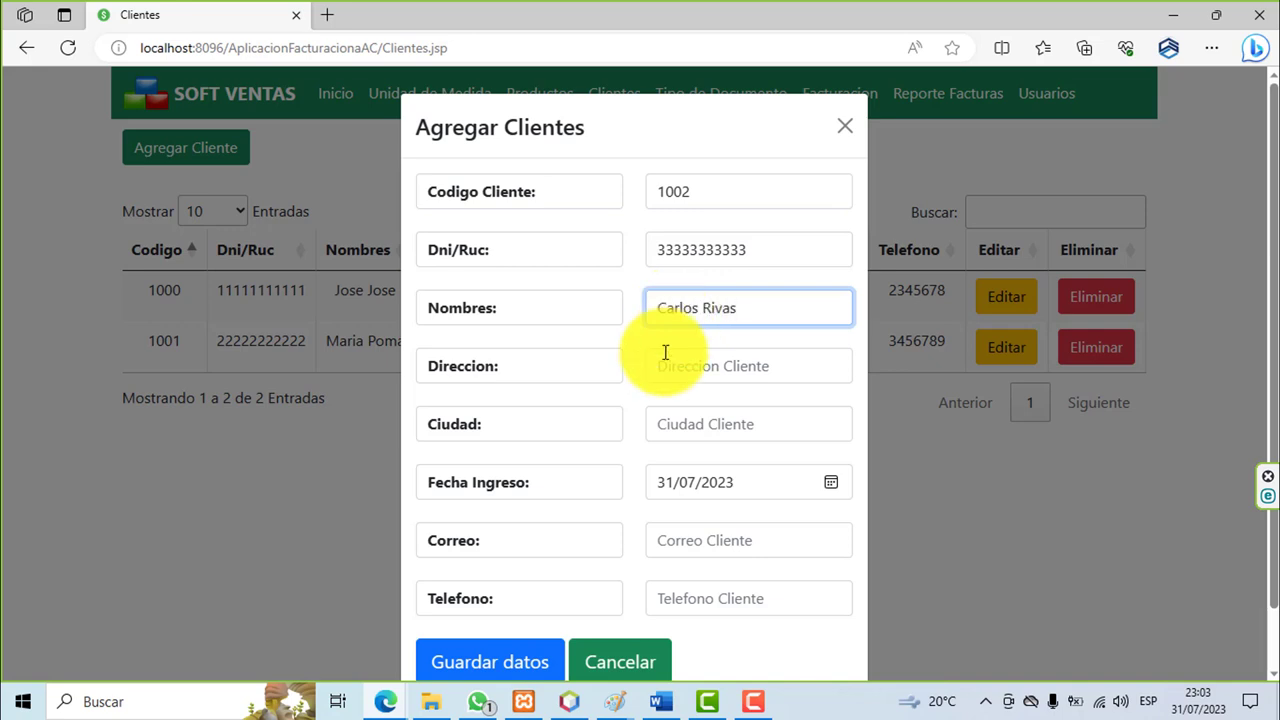
Step: Add the client's address, city Junin, e-mail and phone, then save
{"action": "left_click", "coordinate": [672, 366]}
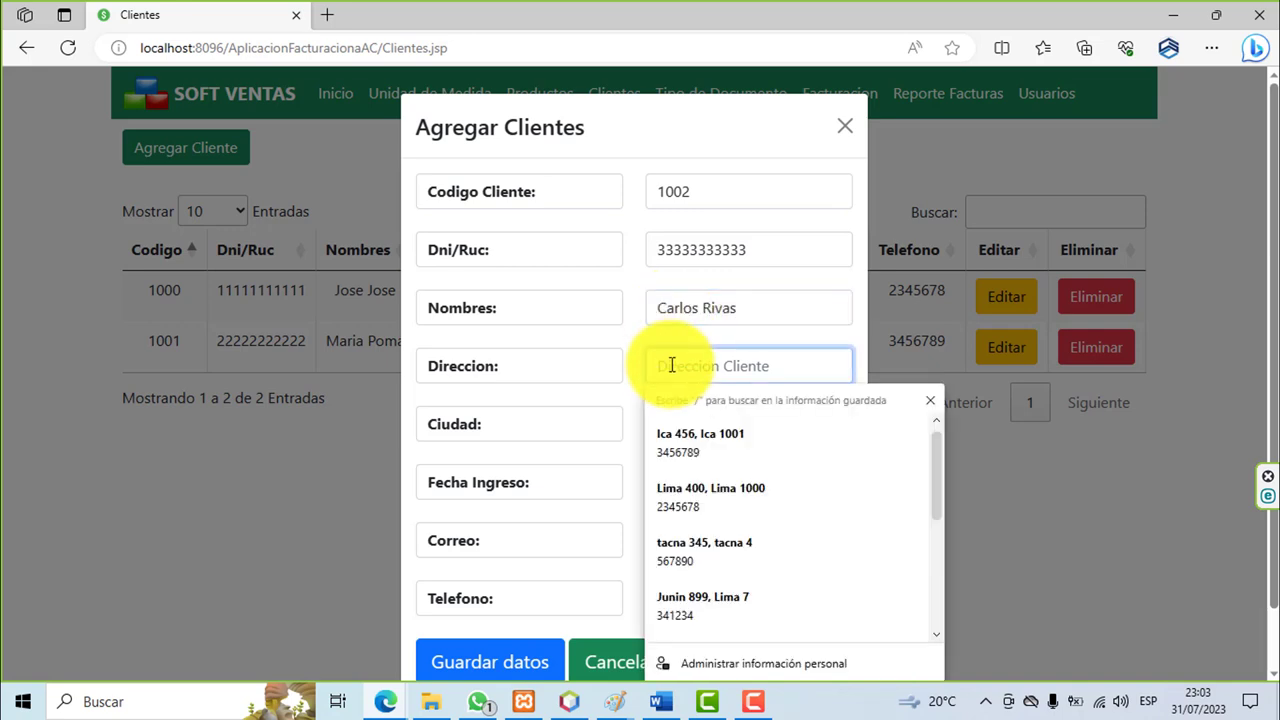
{"action": "type", "text": "Junin"}
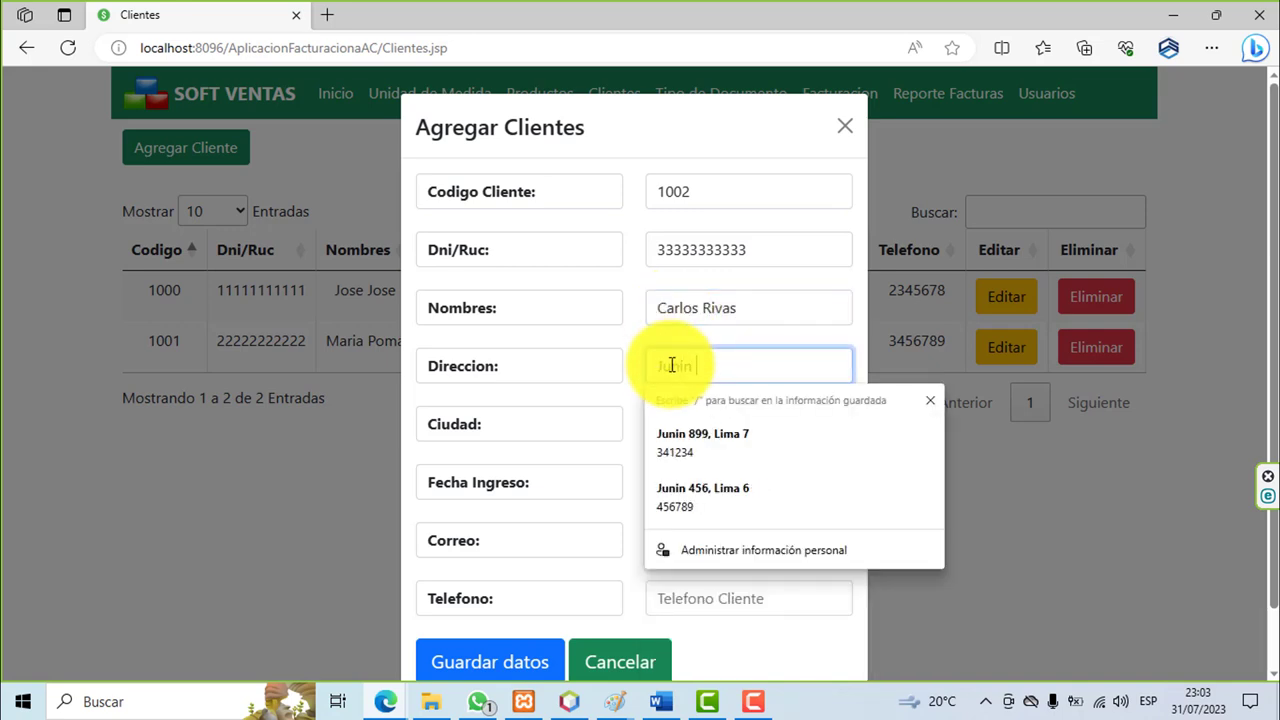
{"action": "type", "text": "4567"}
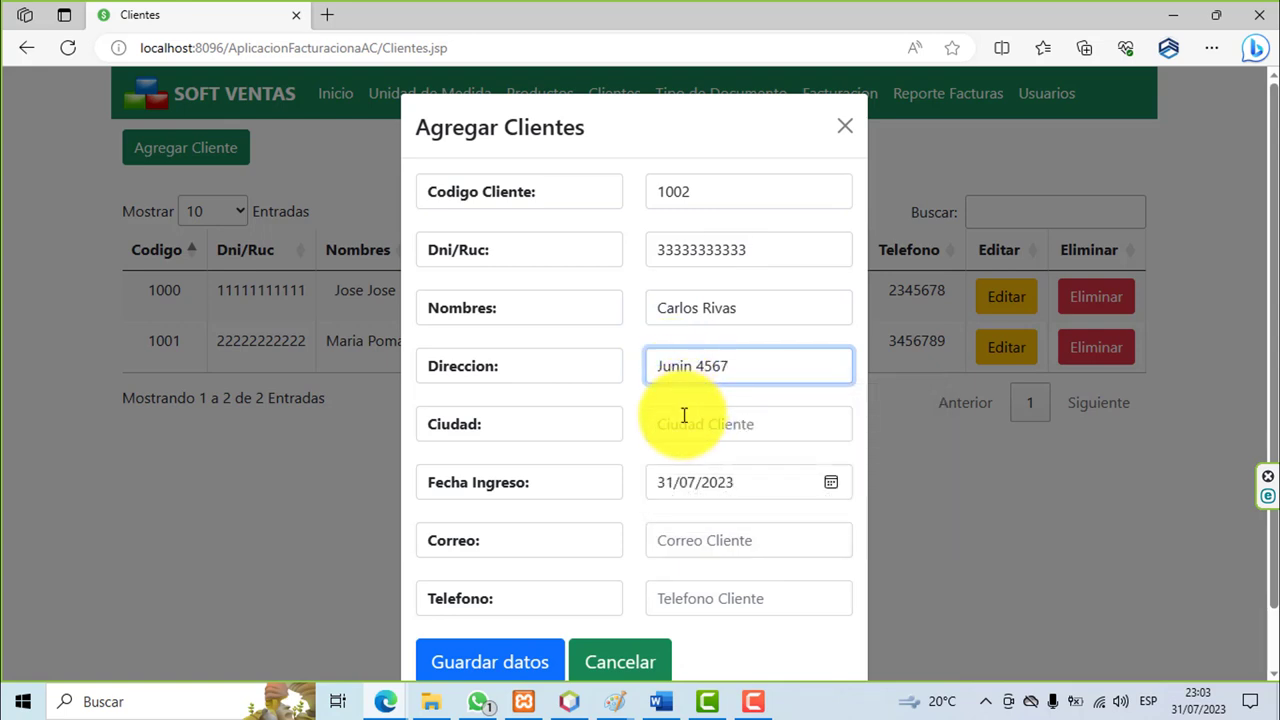
{"action": "left_click", "coordinate": [684, 415]}
{"action": "type", "text": "Jun"}
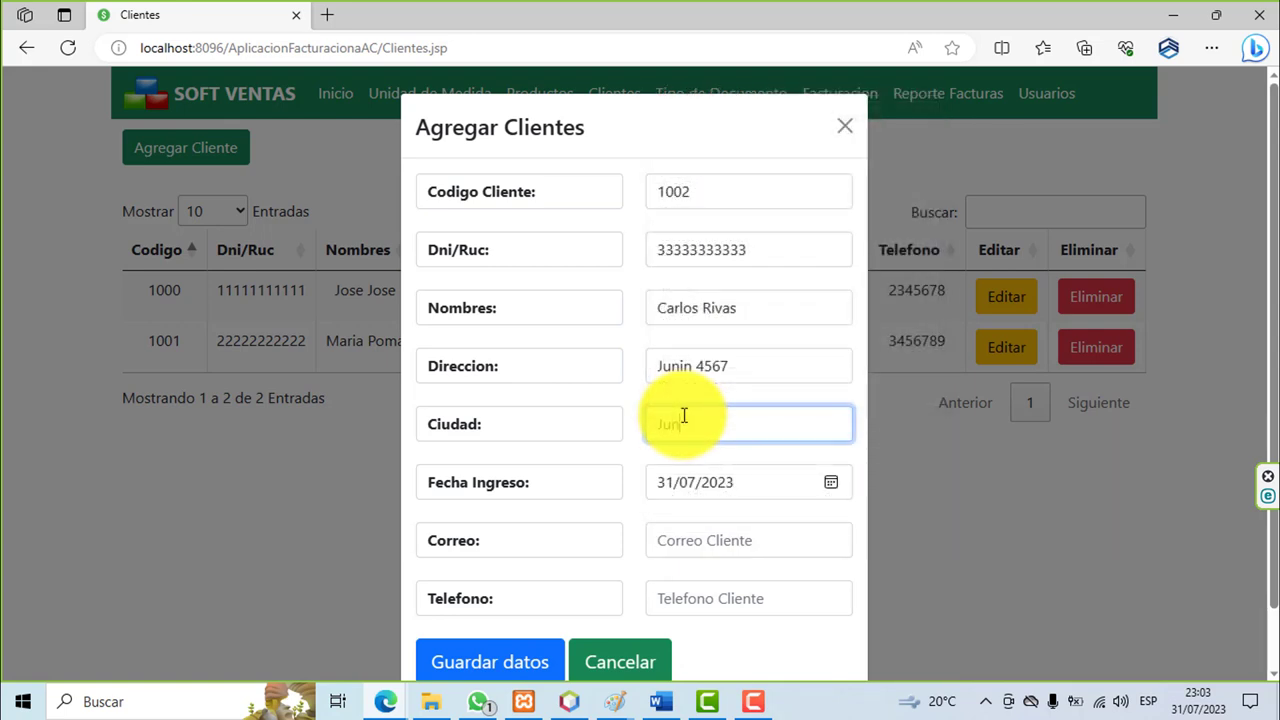
{"action": "type", "text": "in"}
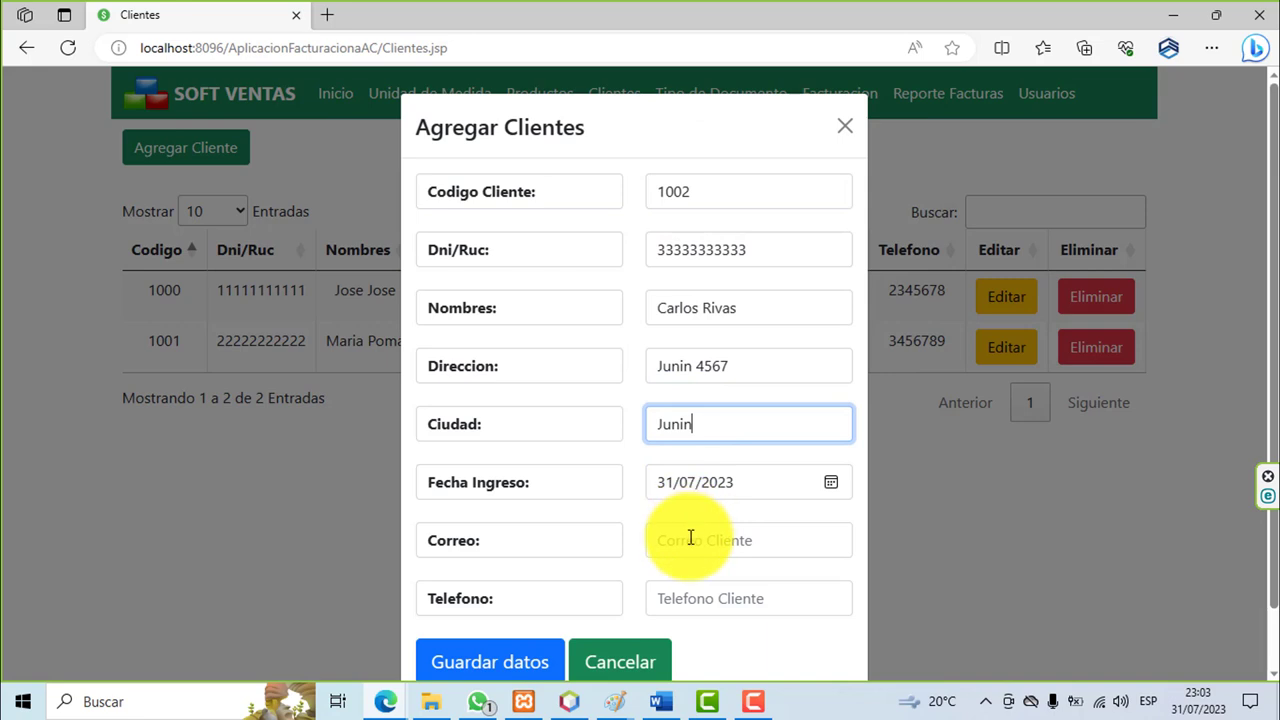
{"action": "left_click", "coordinate": [688, 537]}
{"action": "type", "text": "carlo"}
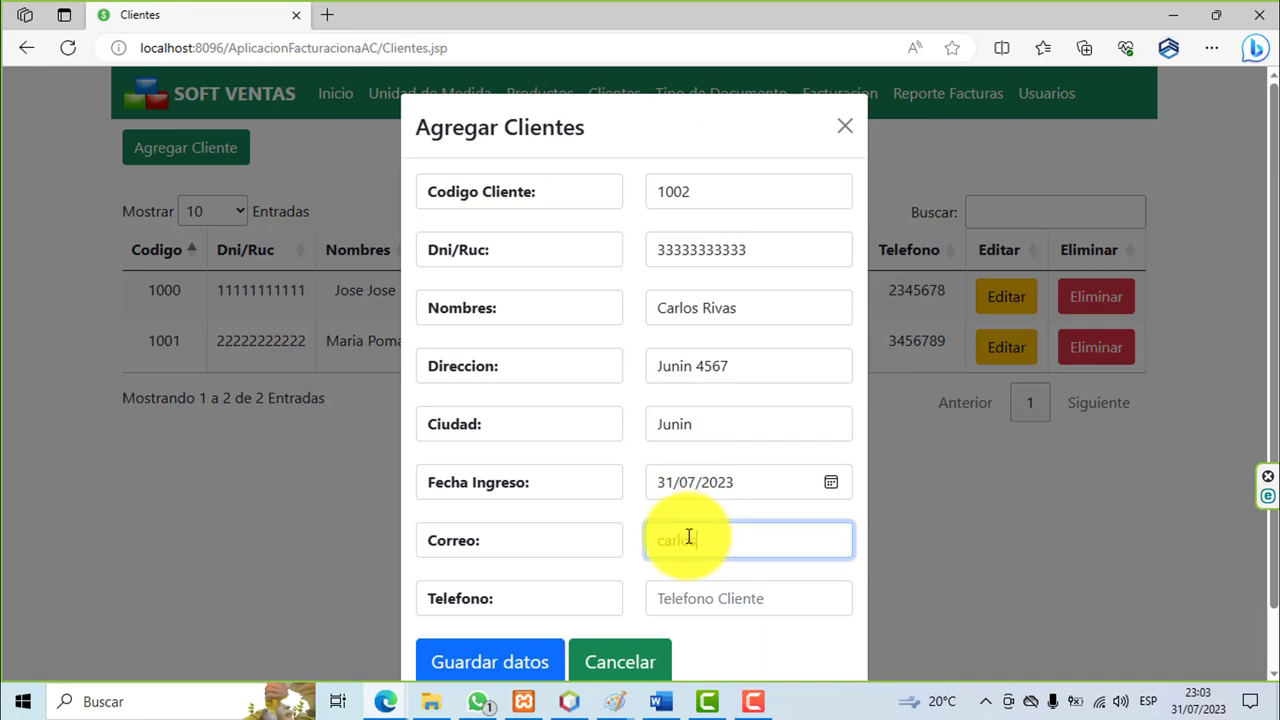
{"action": "type", "text": "ail.c"}
{"action": "type", "text": "om"}
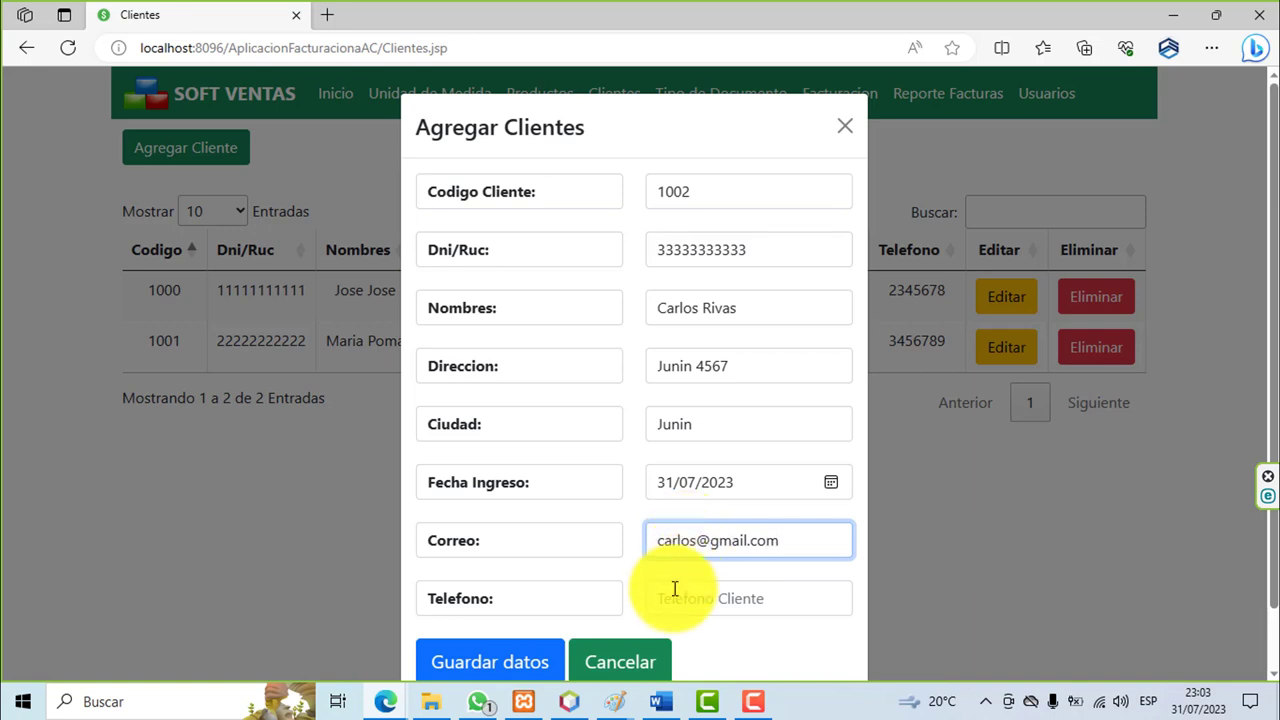
{"action": "left_click", "coordinate": [673, 593]}
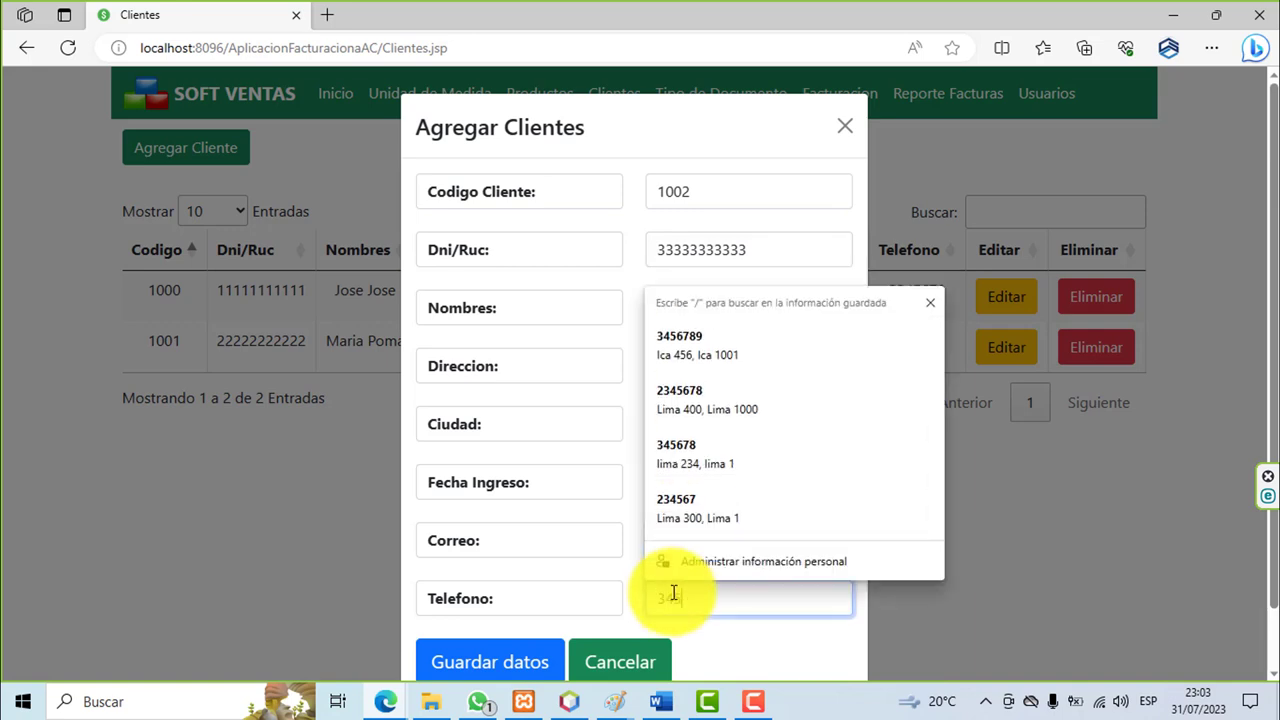
{"action": "type", "text": "34555678"}
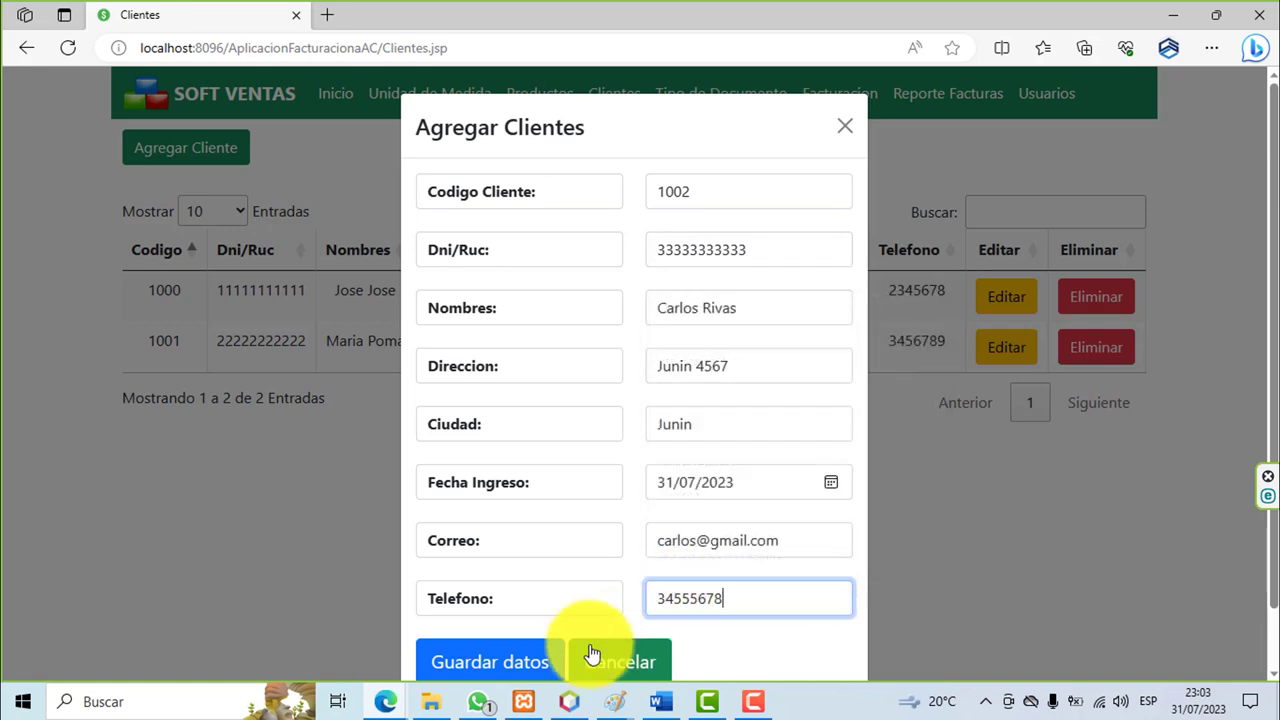
{"action": "left_click", "coordinate": [534, 665]}
Step: Start a fourth client, entering its client code, Dni/Ruc number and name
{"action": "left_click", "coordinate": [831, 444]}
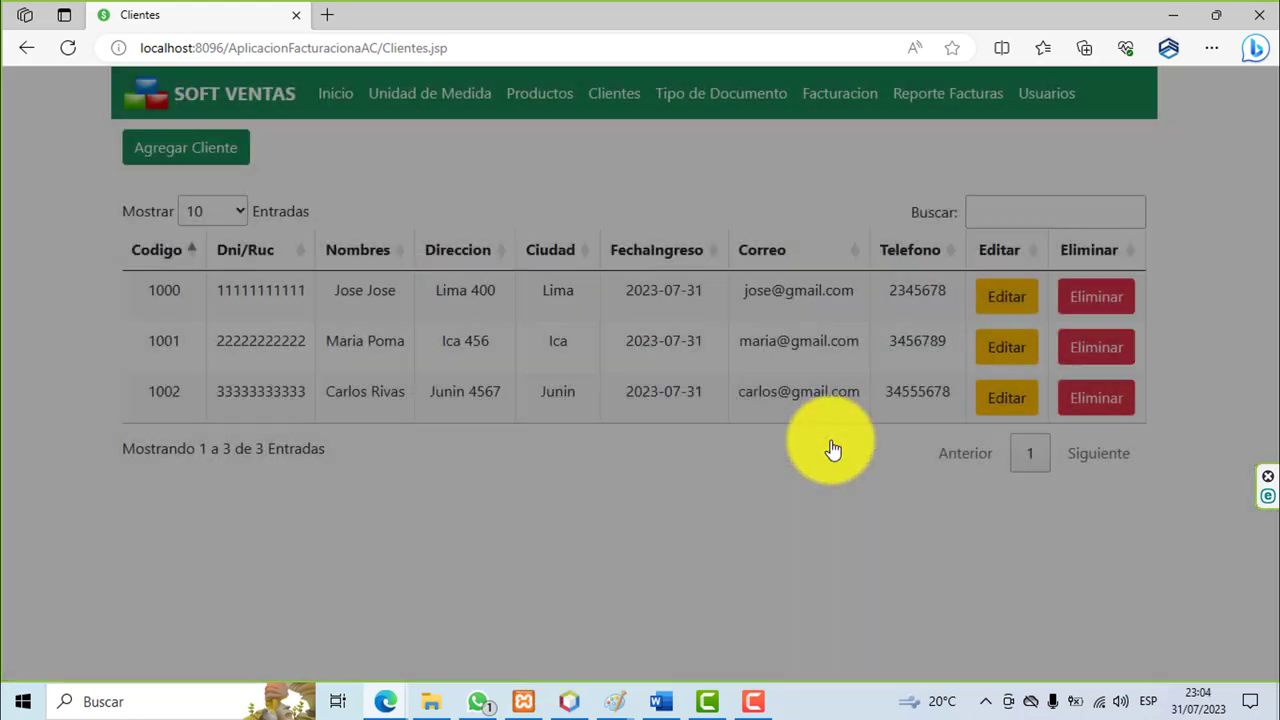
{"action": "left_click", "coordinate": [177, 151]}
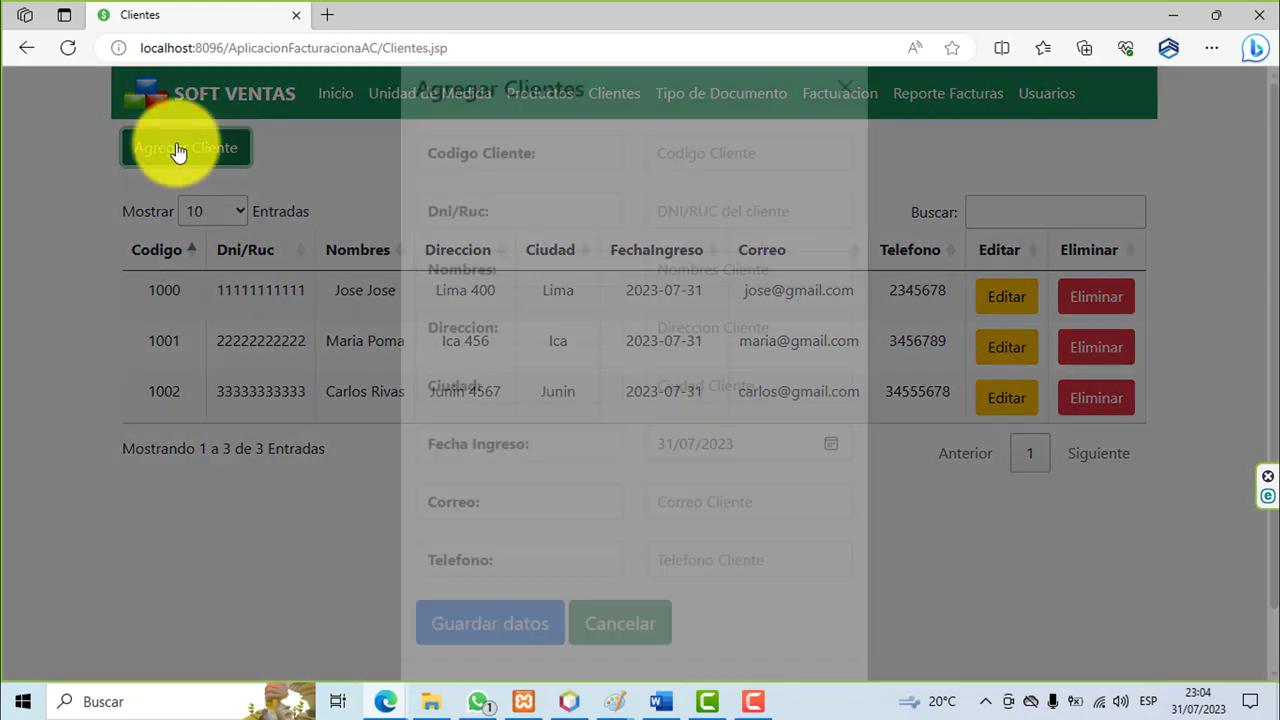
{"action": "left_click", "coordinate": [684, 200]}
{"action": "type", "text": "1"}
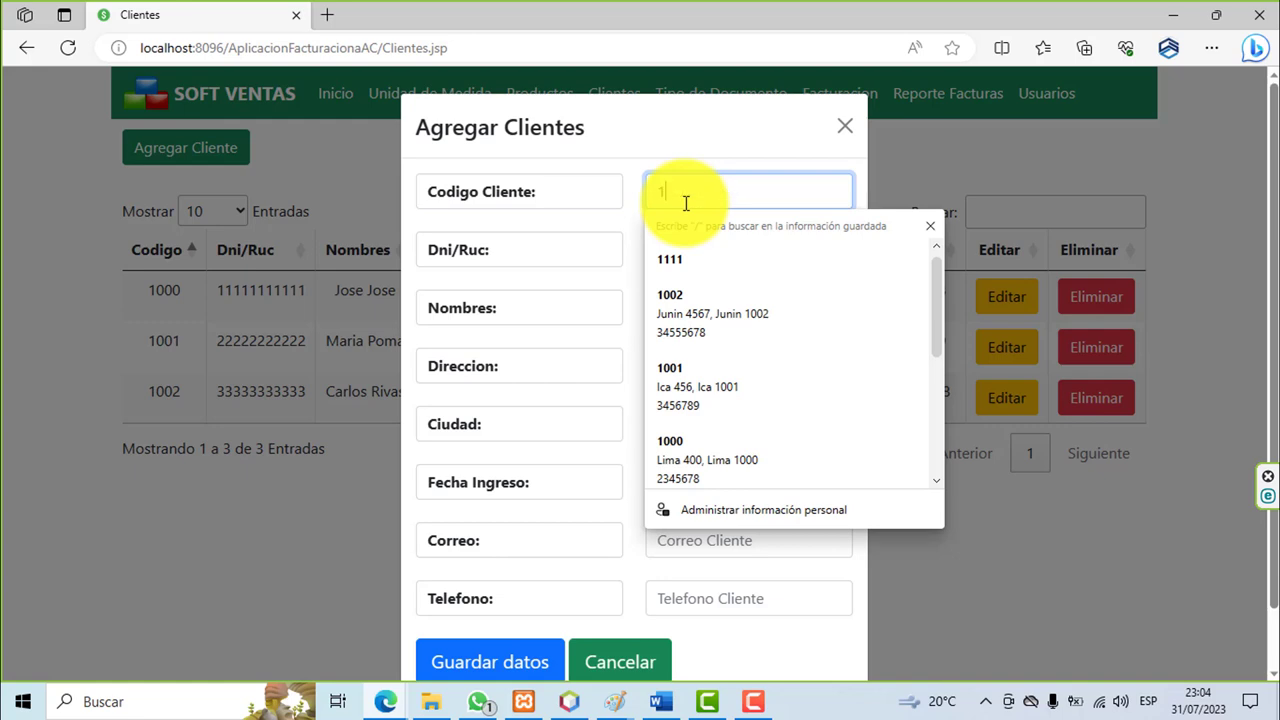
{"action": "type", "text": "003"}
{"action": "left_click", "coordinate": [667, 248]}
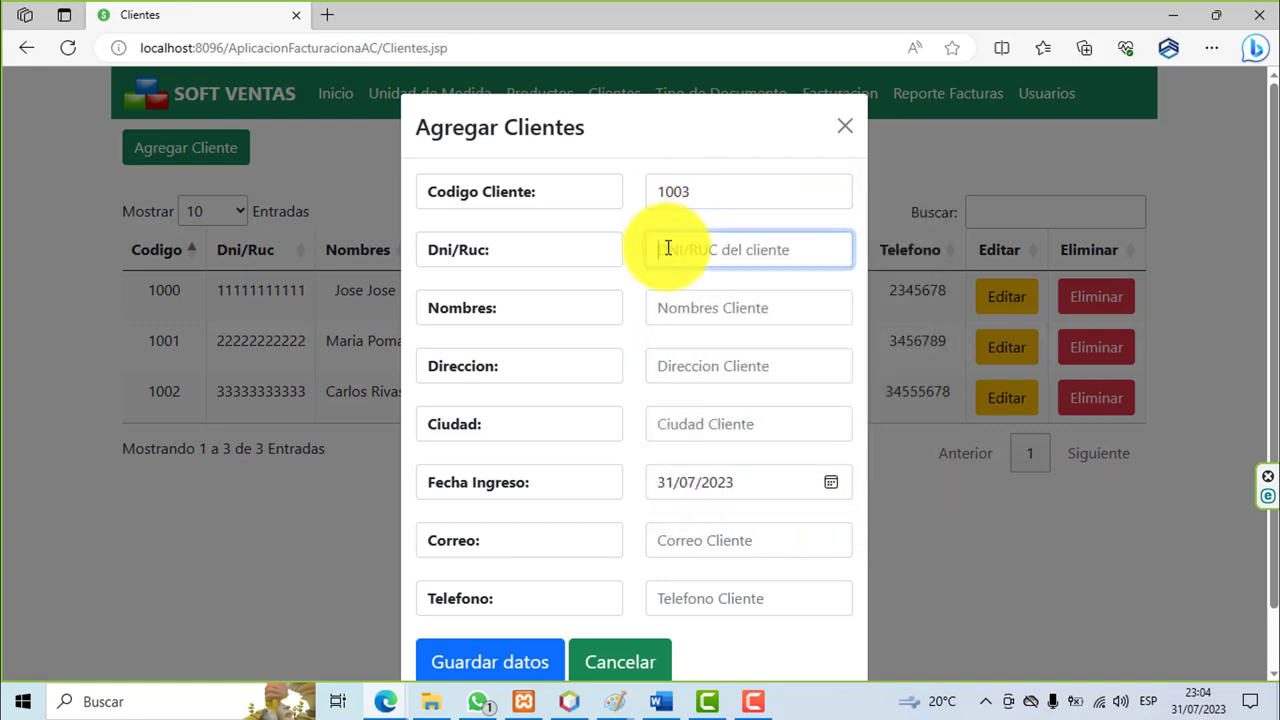
{"action": "type", "text": "44444444444"}
{"action": "left_click", "coordinate": [673, 322]}
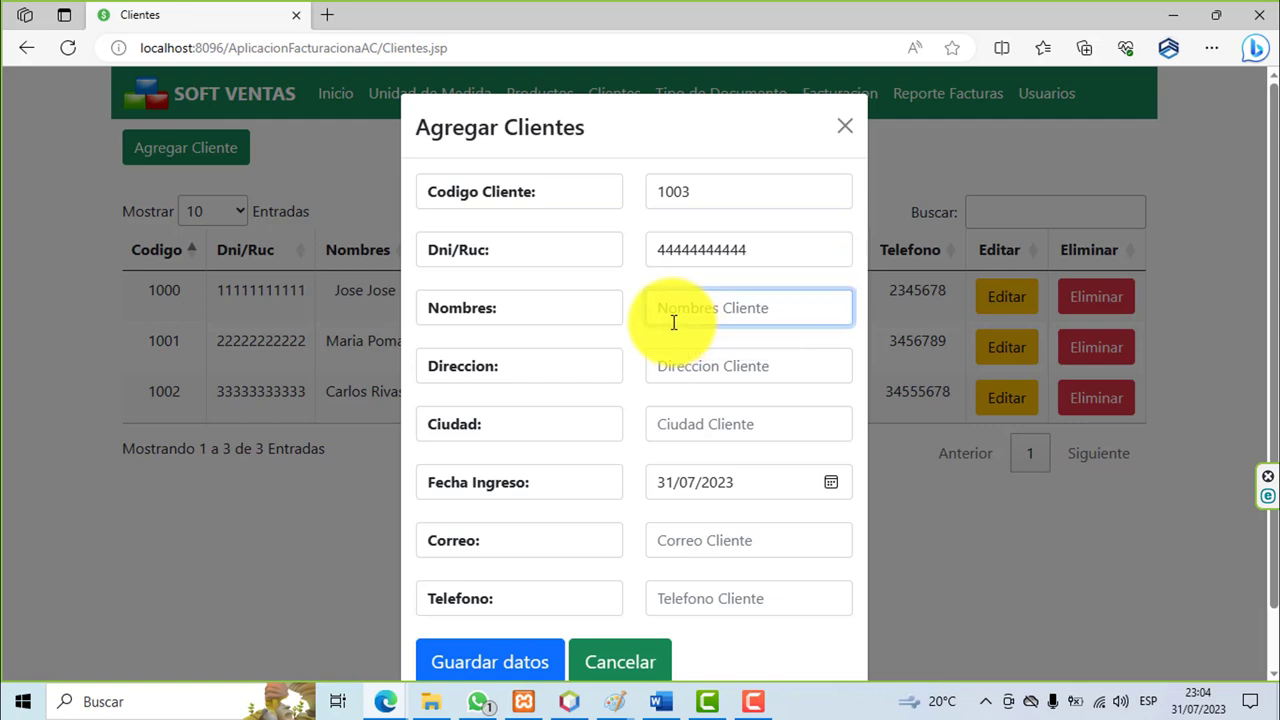
Step: Add the client's address, city Lima, e-mail and phone, then save
{"action": "left_click", "coordinate": [666, 368]}
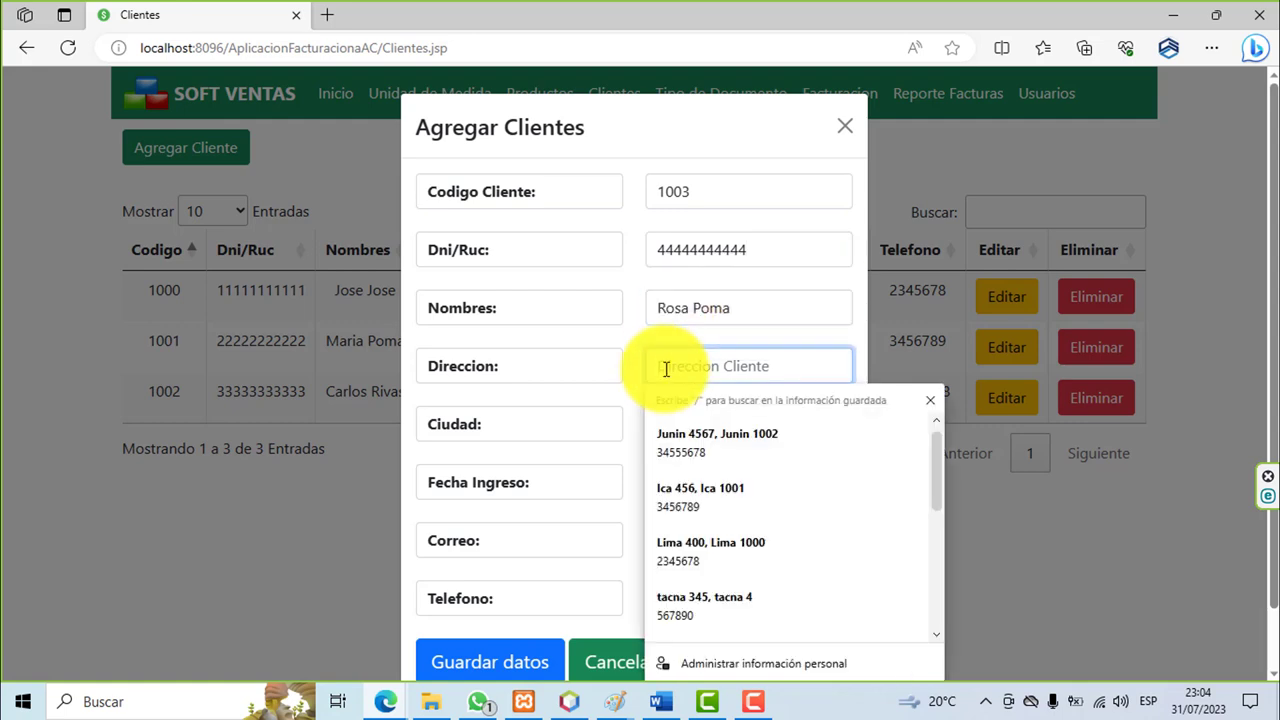
{"action": "type", "text": "lima "}
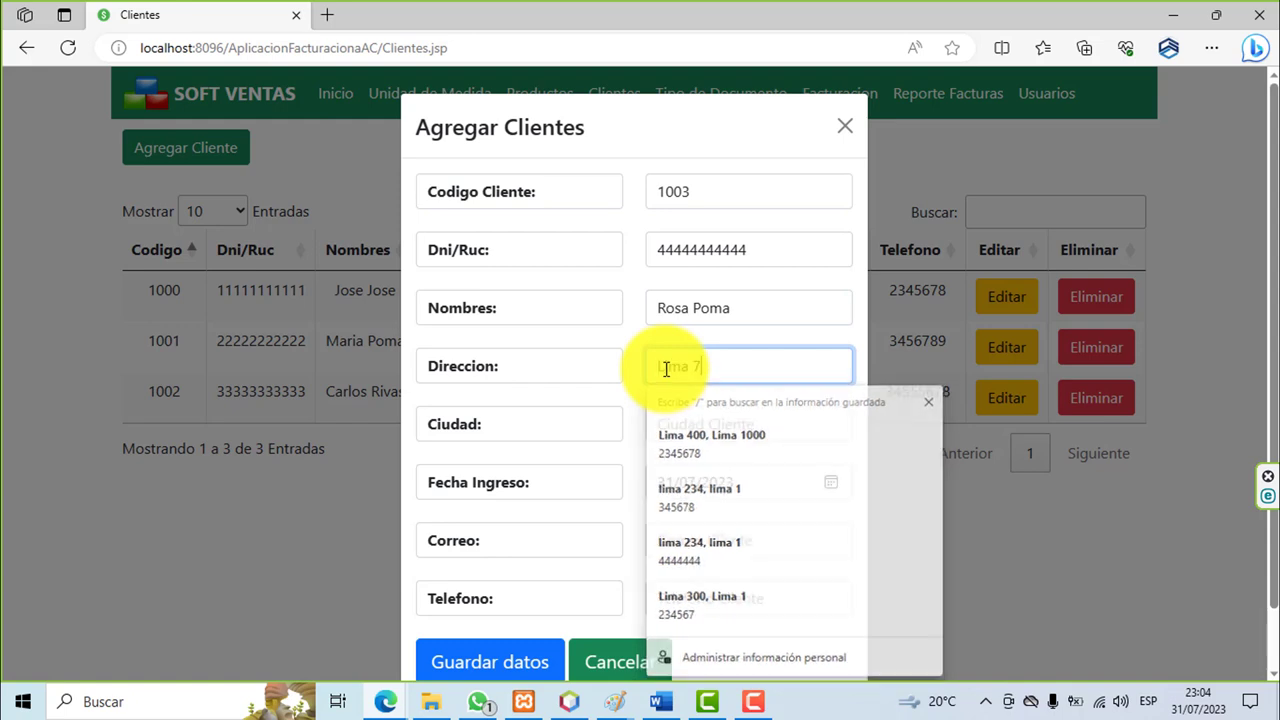
{"action": "type", "text": "700"}
{"action": "left_click", "coordinate": [681, 420]}
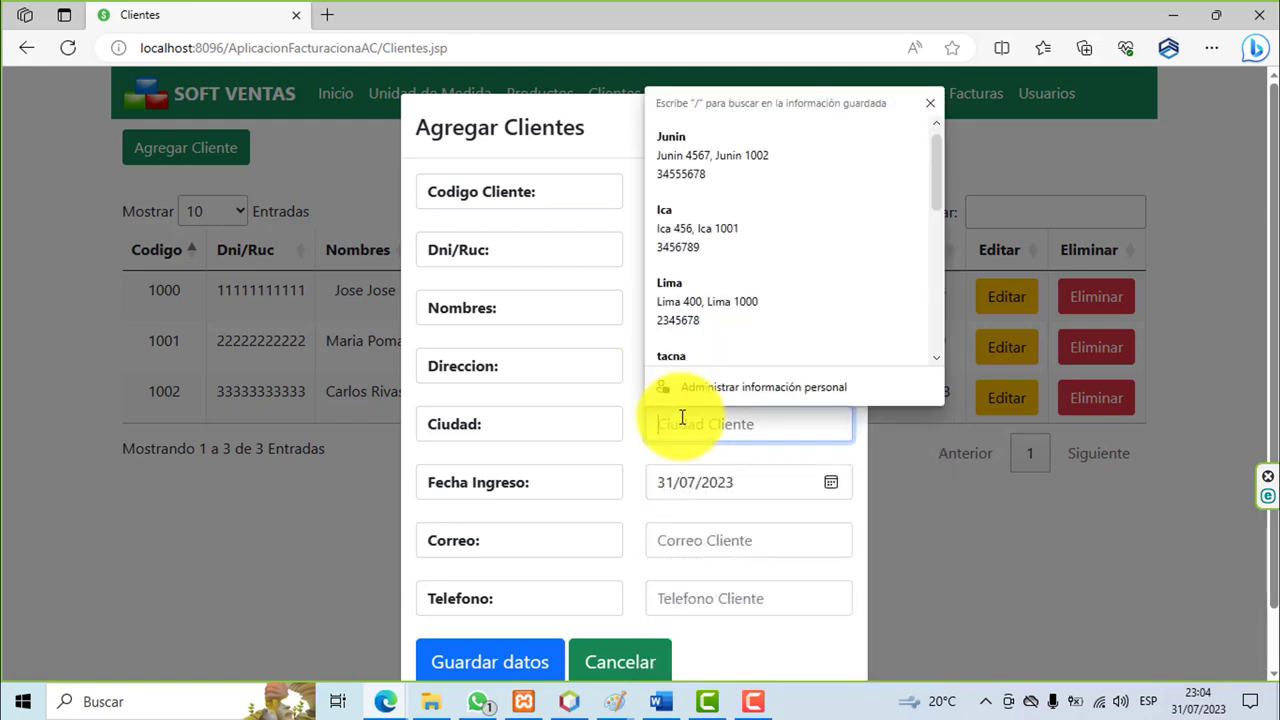
{"action": "type", "text": "Lima"}
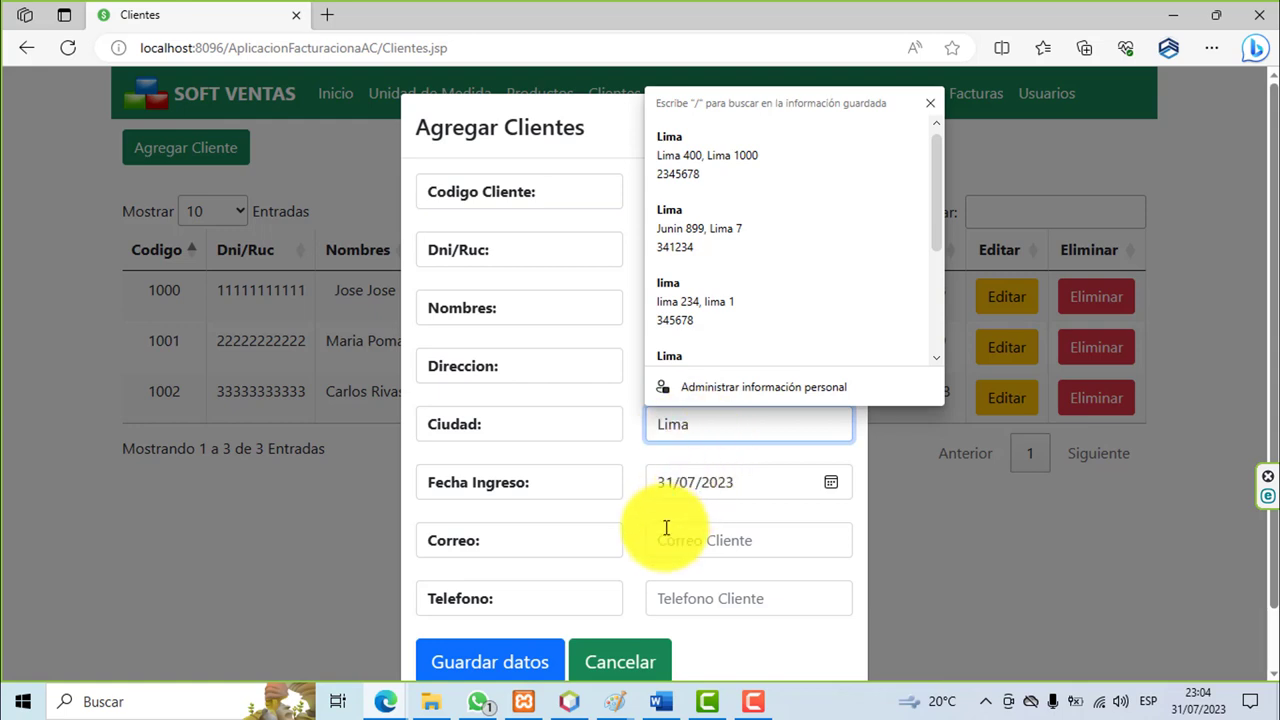
{"action": "left_click", "coordinate": [666, 530]}
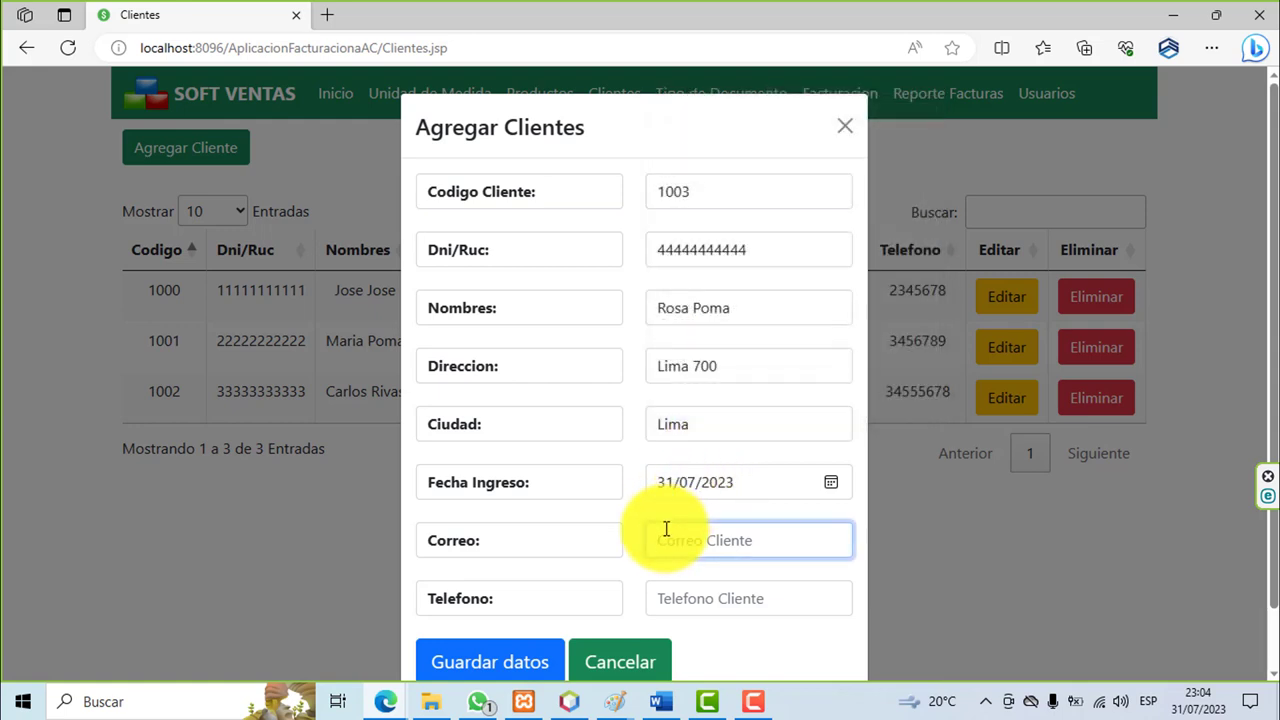
{"action": "left_click", "coordinate": [674, 590]}
{"action": "type", "text": "3"}
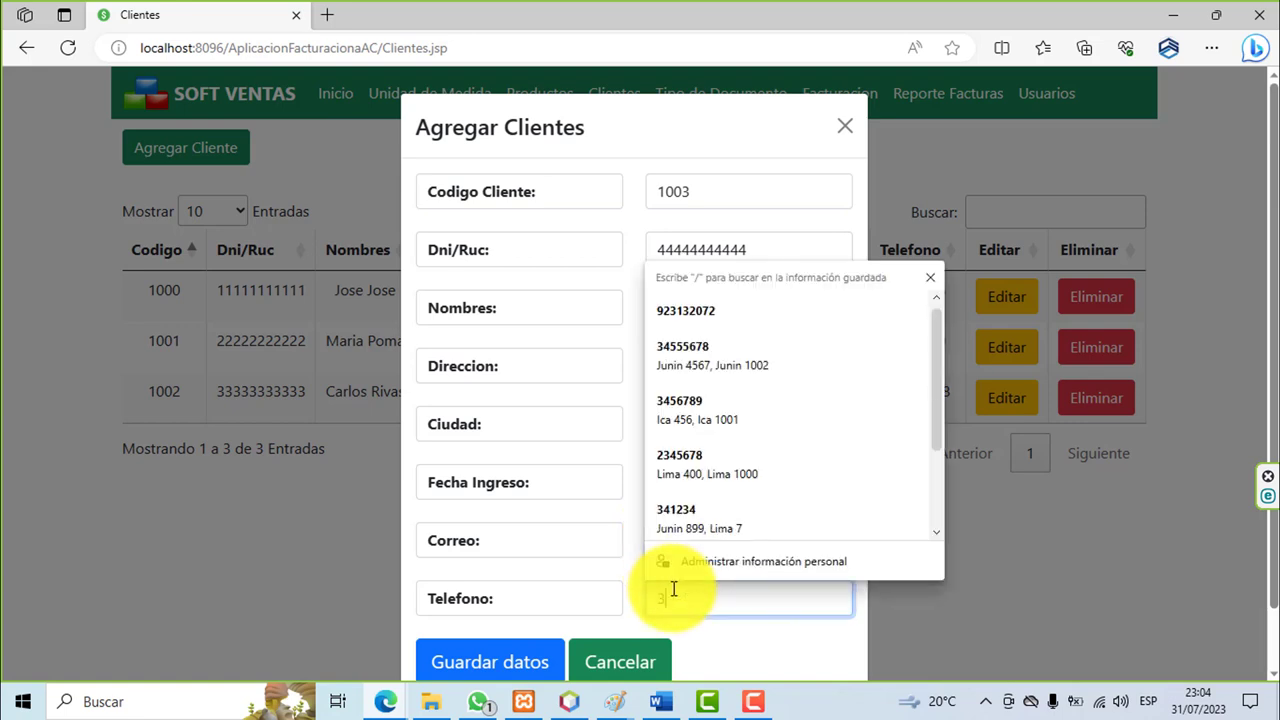
{"action": "type", "text": "455678"}
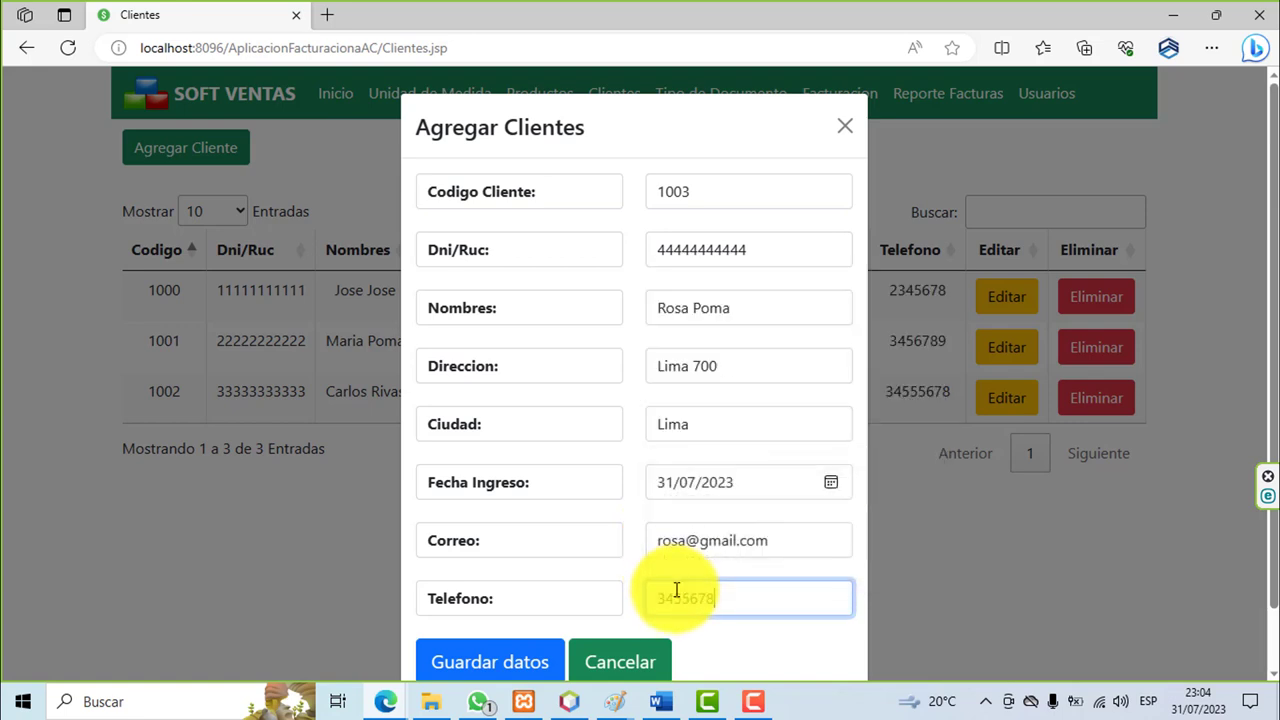
{"action": "left_click", "coordinate": [512, 660]}
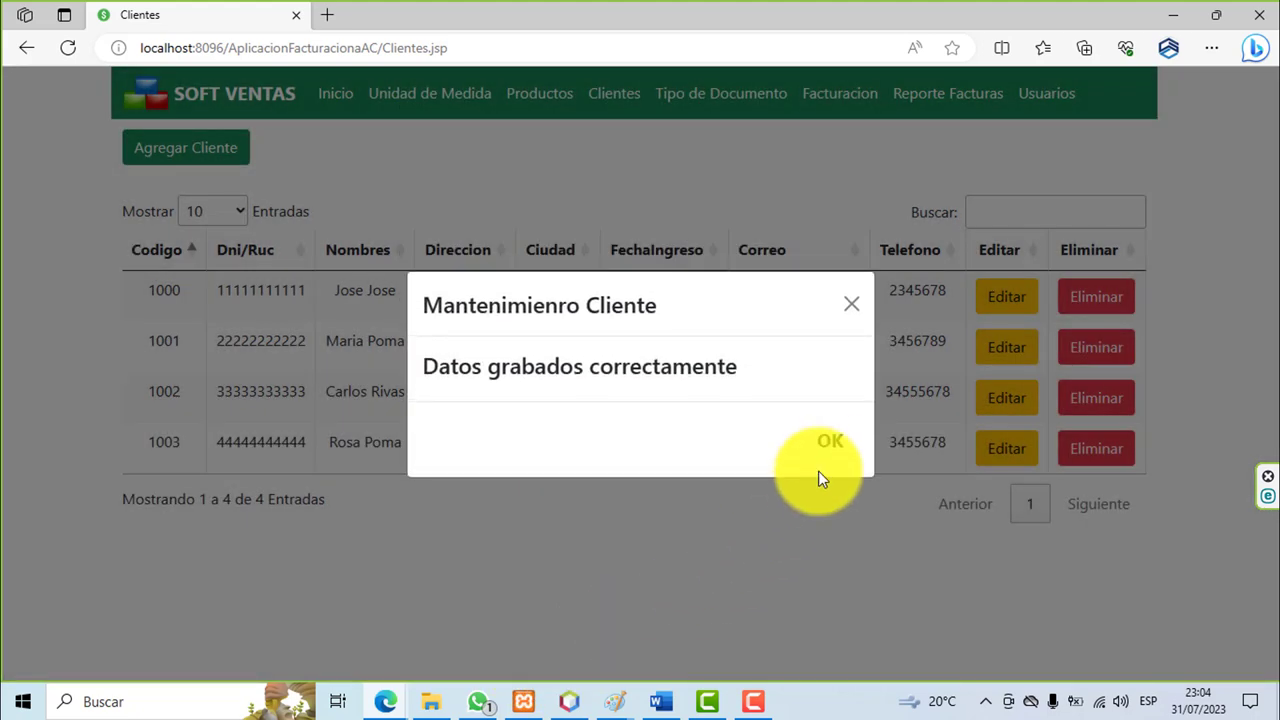
Step: Start a fifth client, entering its client code, Dni/Ruc number and full name
{"action": "left_click", "coordinate": [820, 445]}
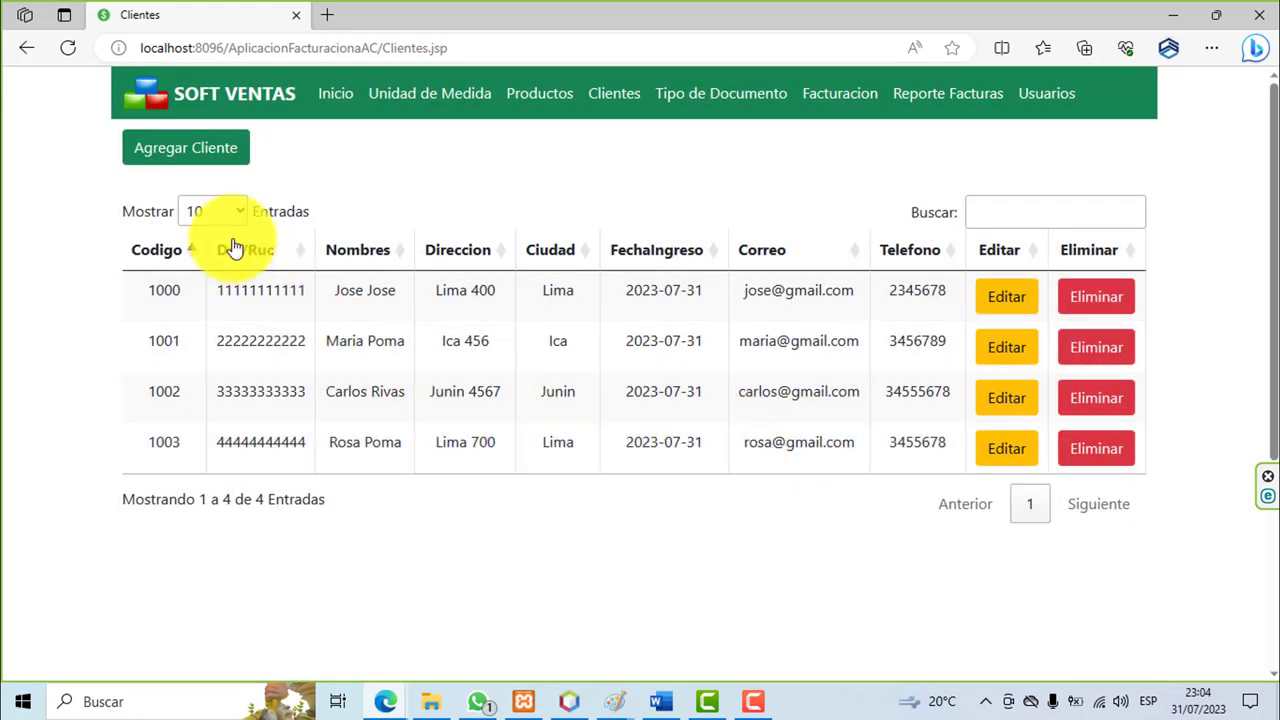
{"action": "left_click", "coordinate": [208, 157]}
{"action": "left_click", "coordinate": [680, 200]}
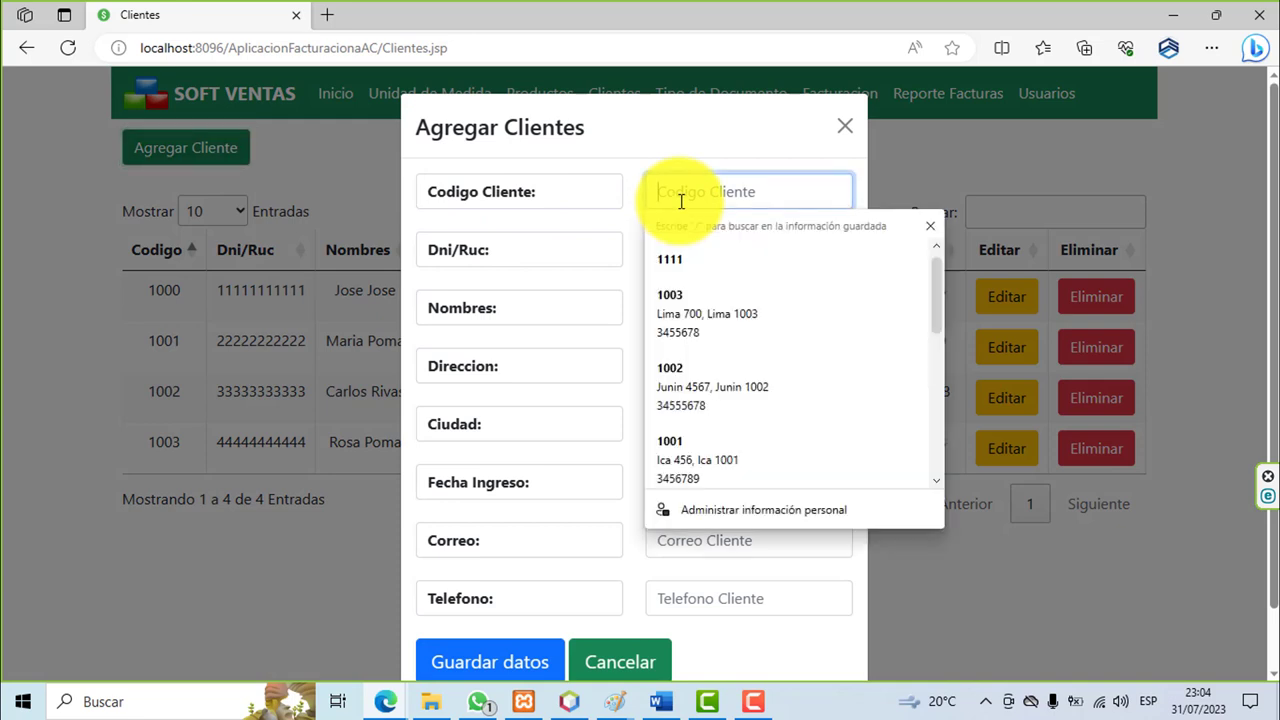
{"action": "type", "text": "100"}
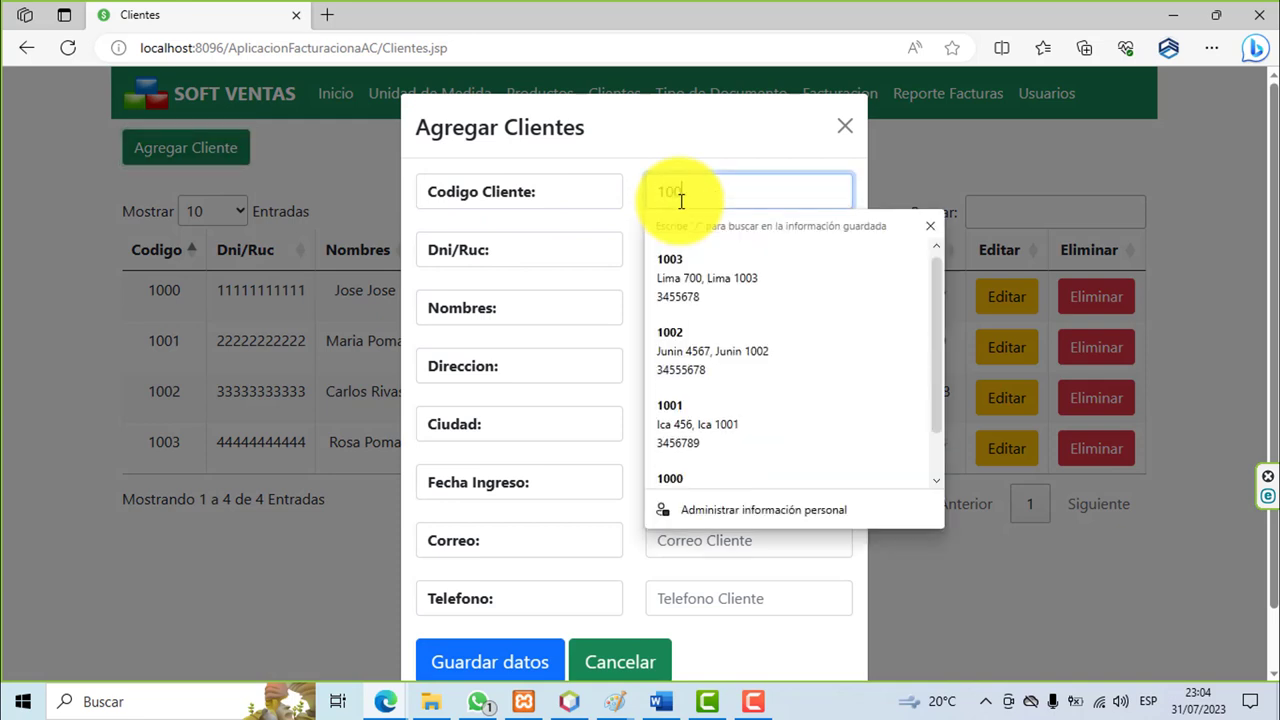
{"action": "type", "text": "4"}
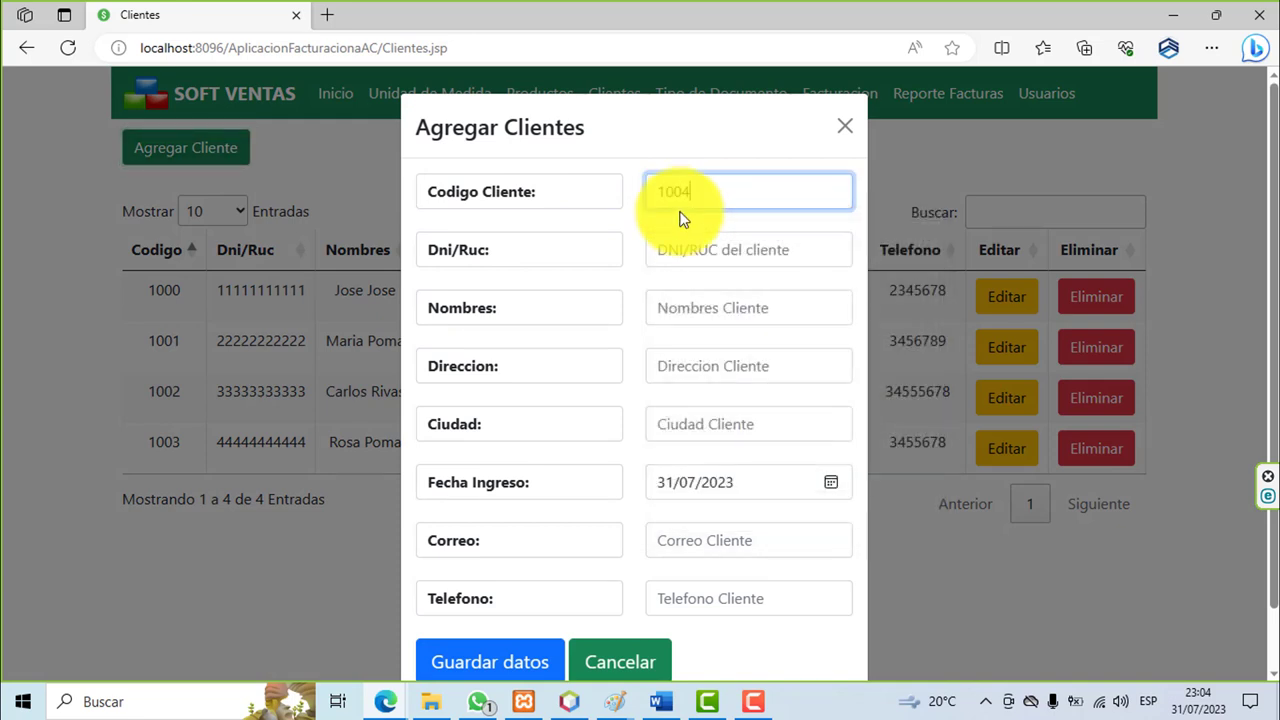
{"action": "left_click", "coordinate": [681, 245]}
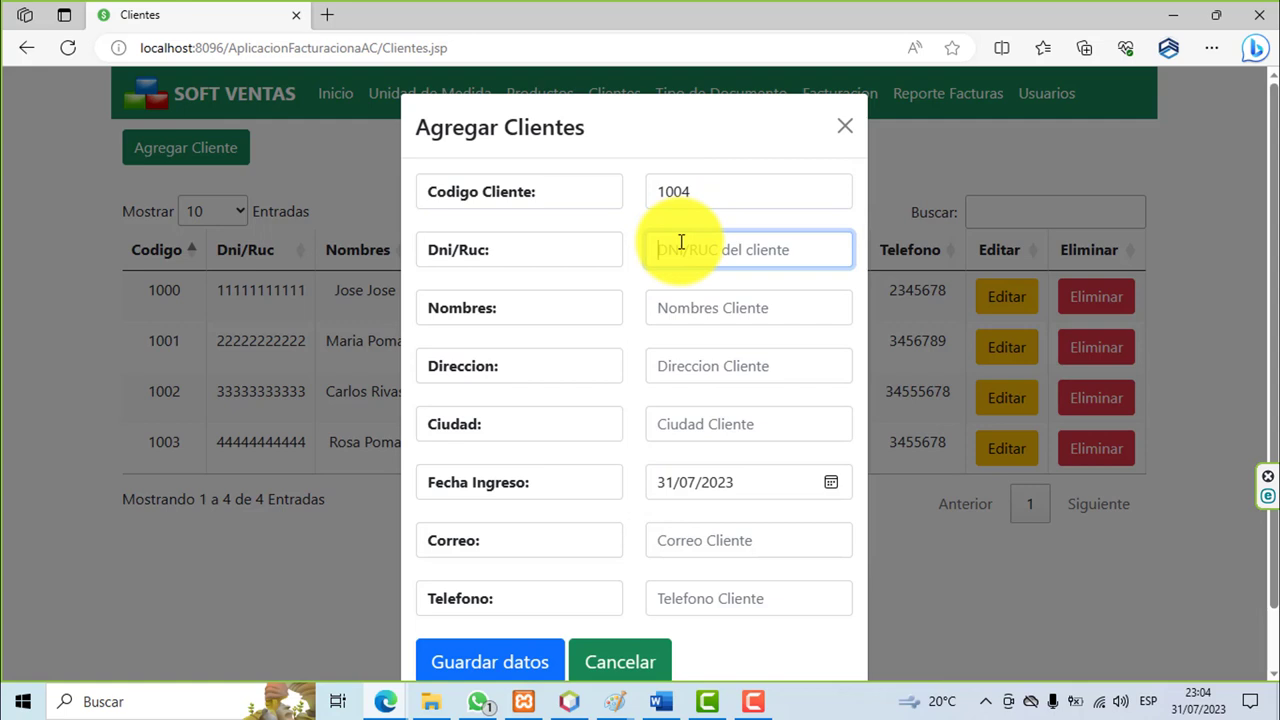
{"action": "type", "text": "55555555555"}
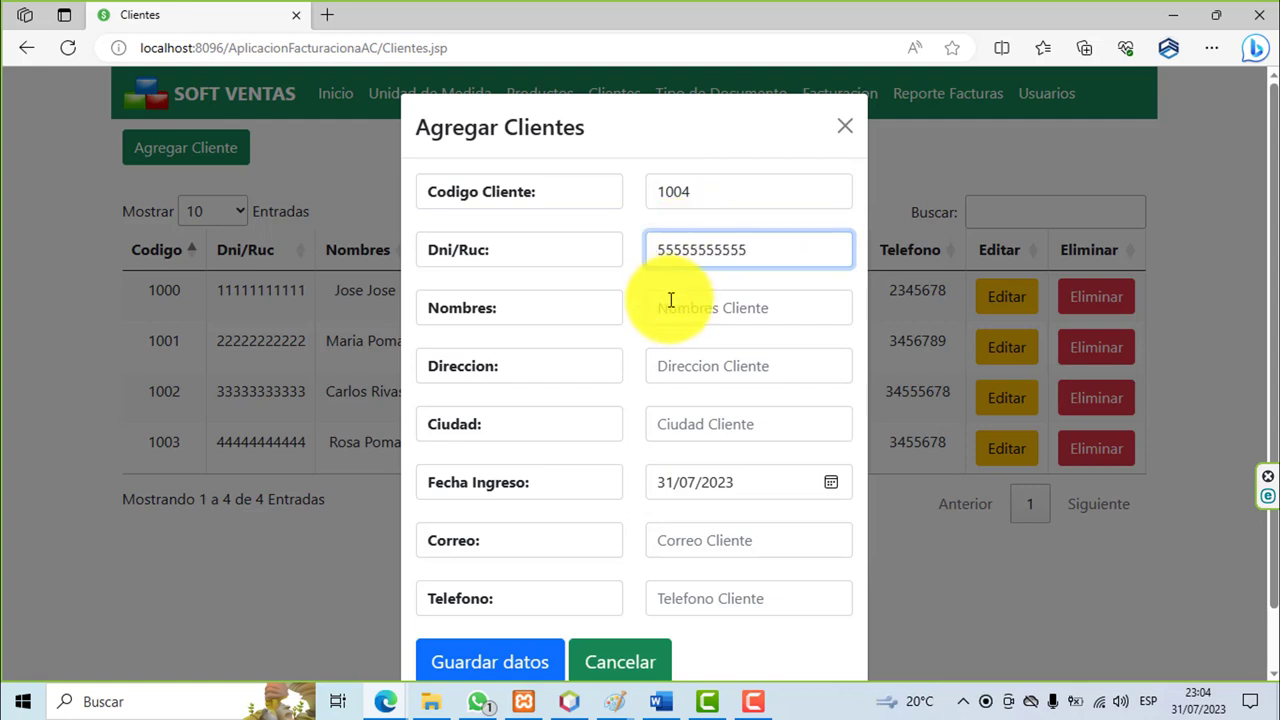
{"action": "left_click", "coordinate": [668, 302]}
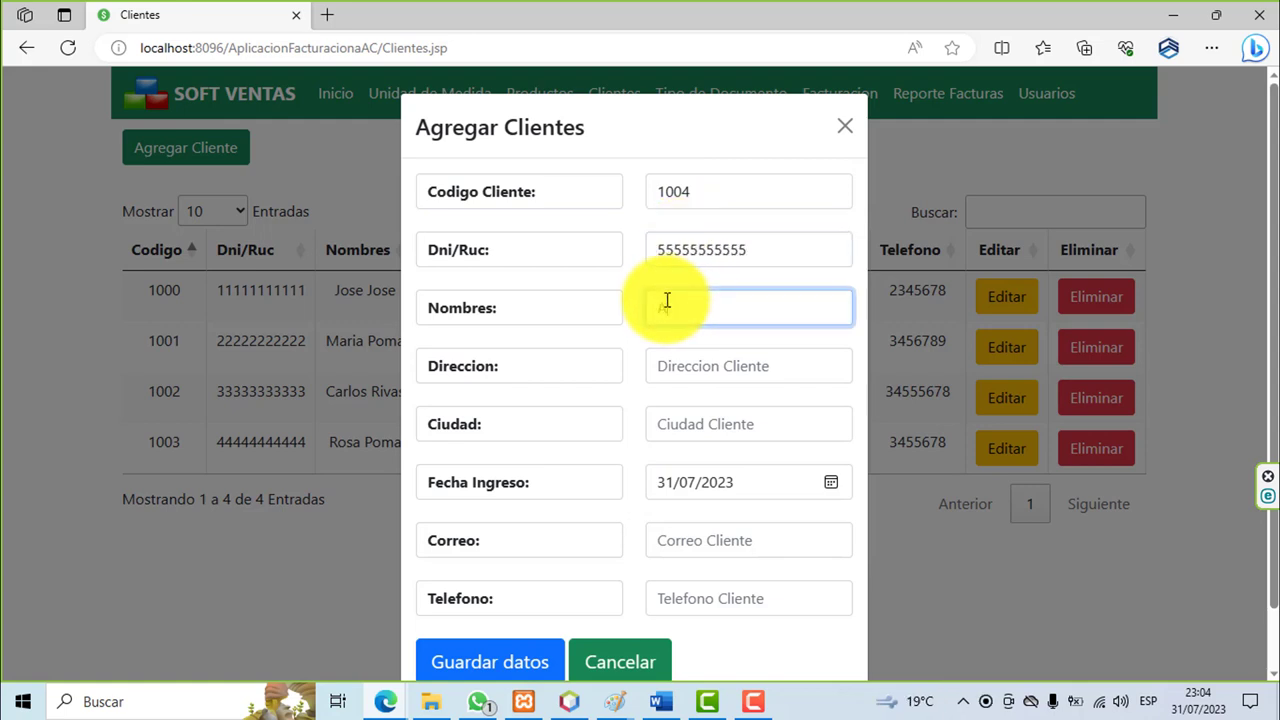
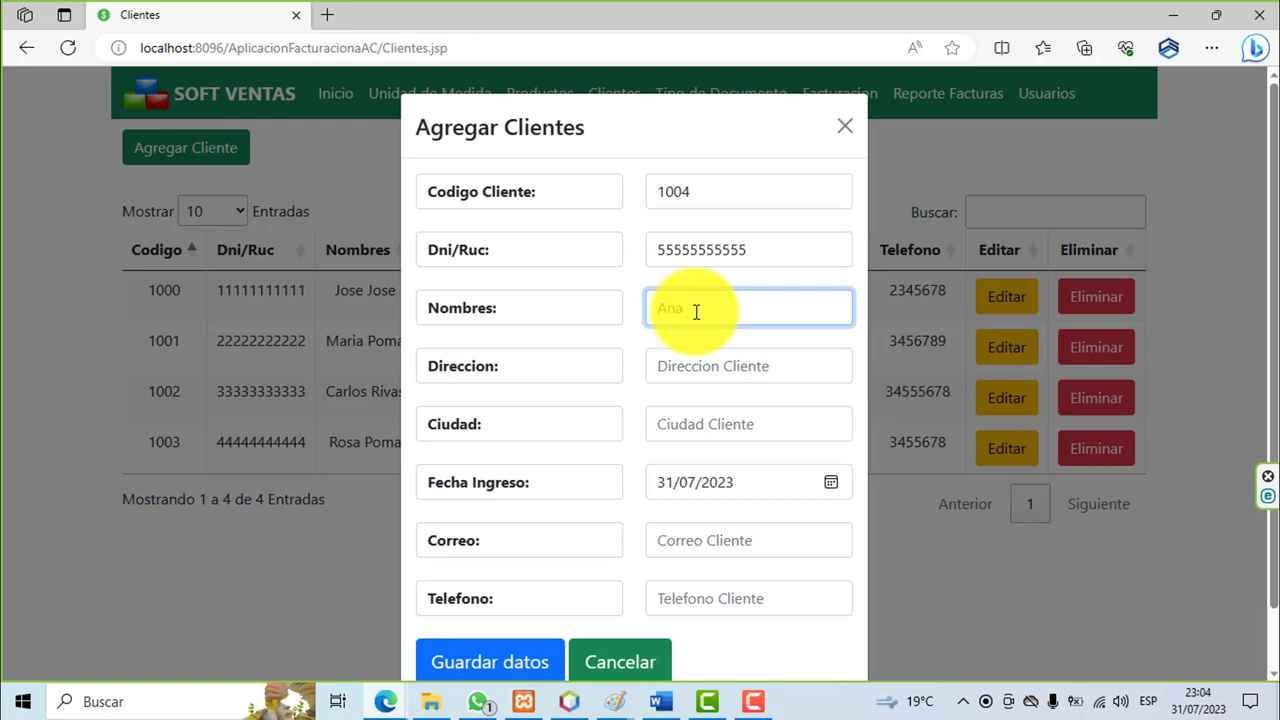
Step: Add the client's address, city Lima, e-mail and phone, then save
{"action": "left_click", "coordinate": [680, 369]}
{"action": "type", "text": "L"}
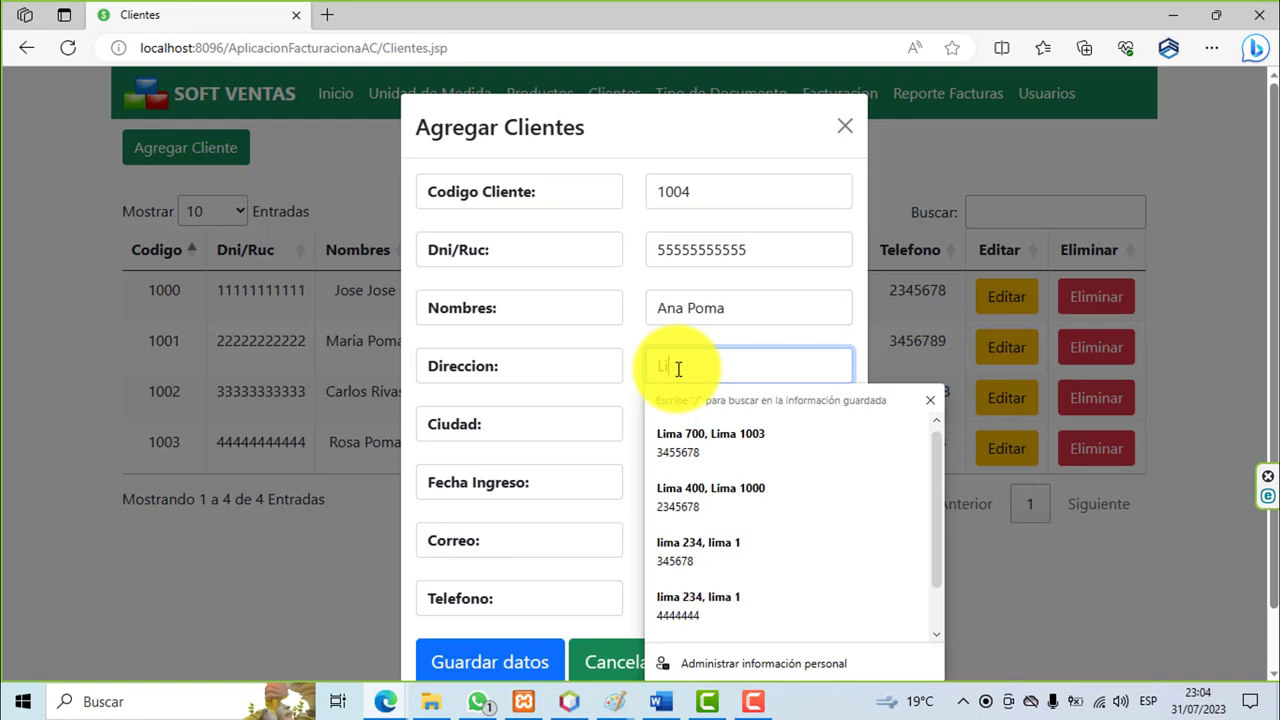
{"action": "type", "text": "ima 400"}
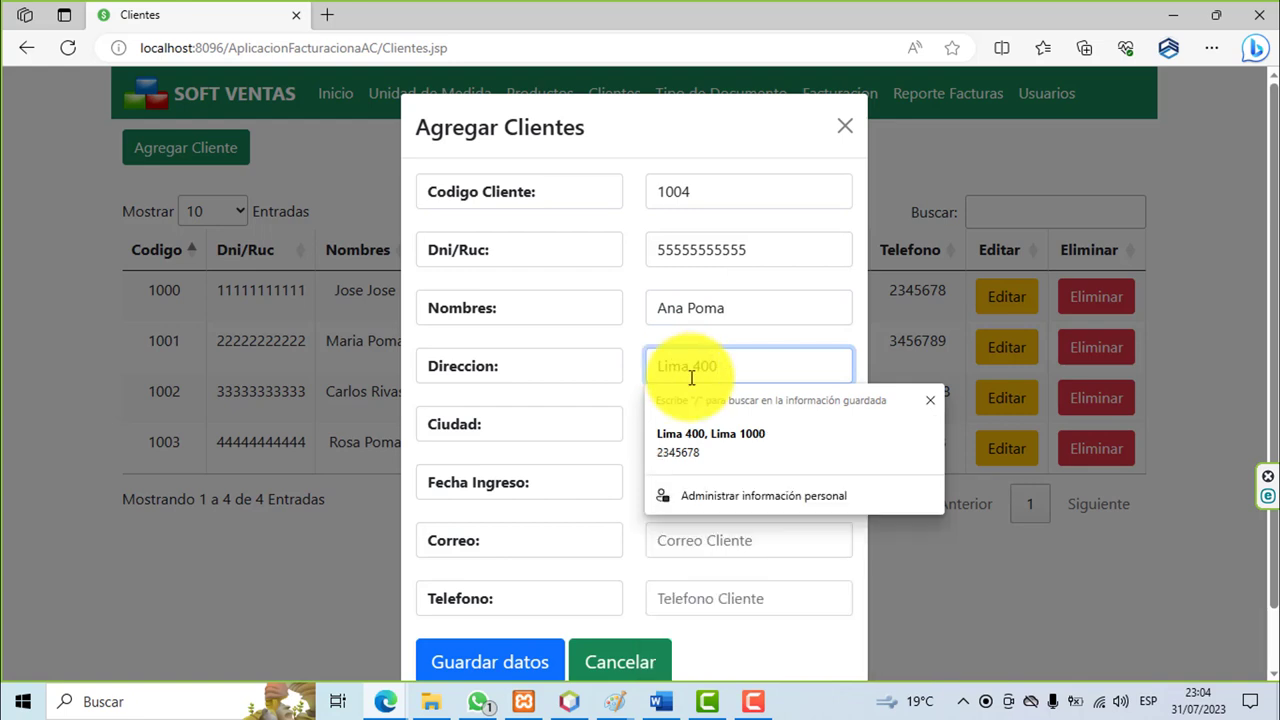
{"action": "left_click", "coordinate": [698, 424]}
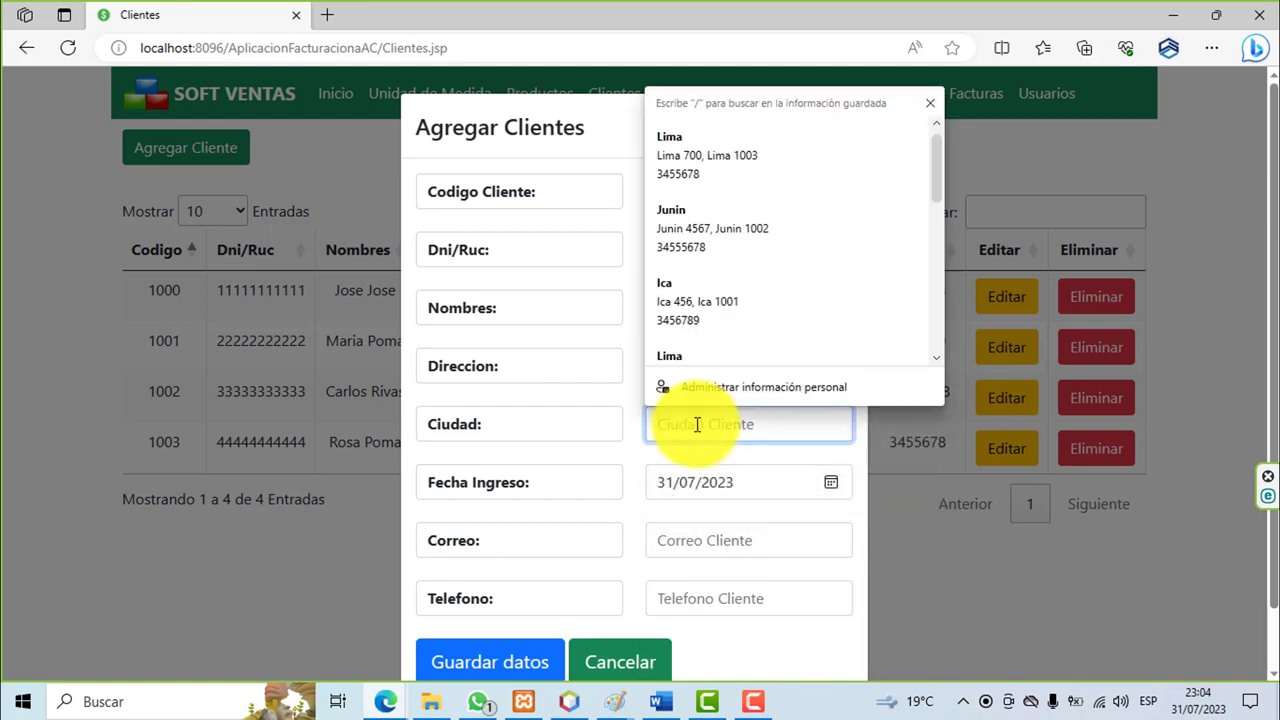
{"action": "type", "text": "Lima"}
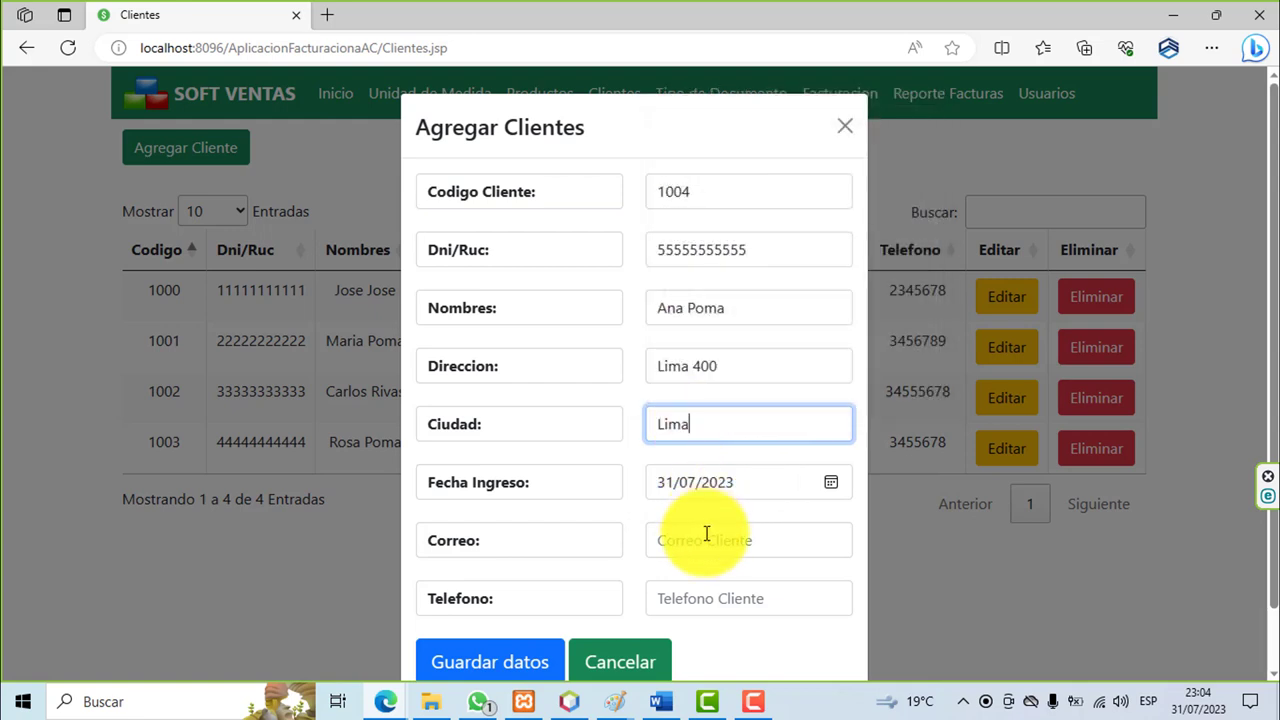
{"action": "left_click", "coordinate": [706, 540]}
{"action": "type", "text": "aana"}
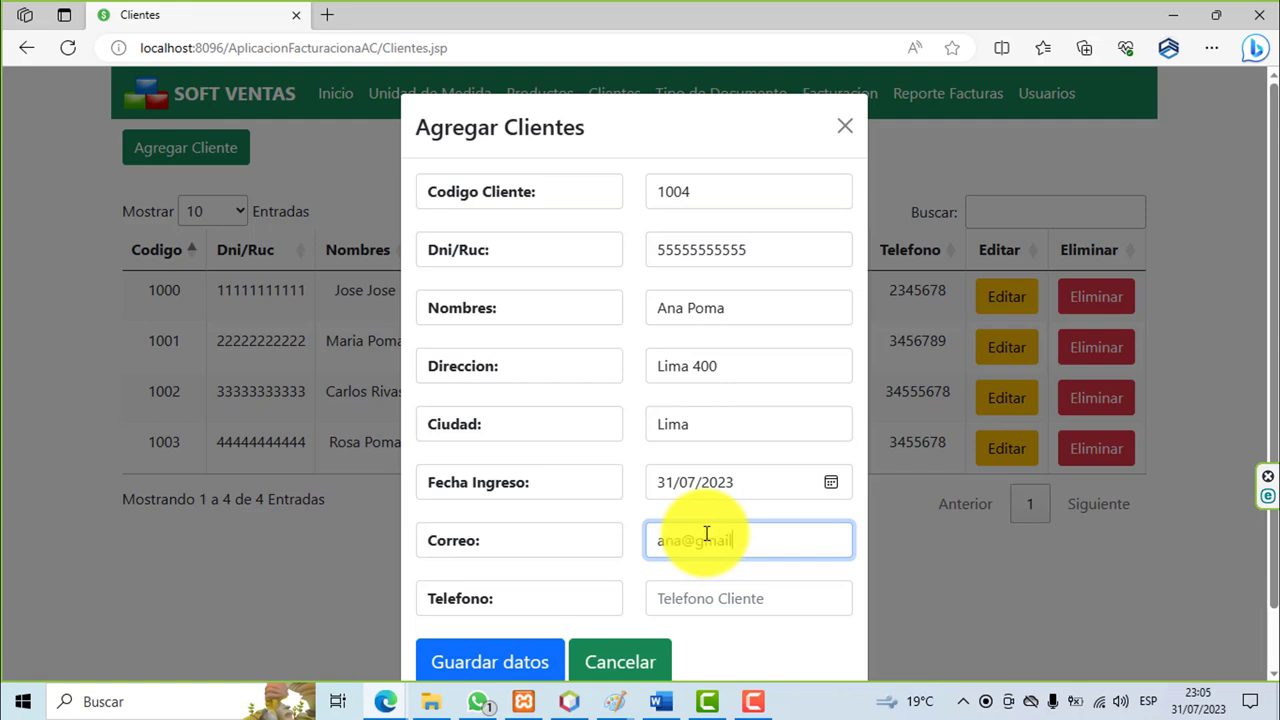
{"action": "type", "text": ".com"}
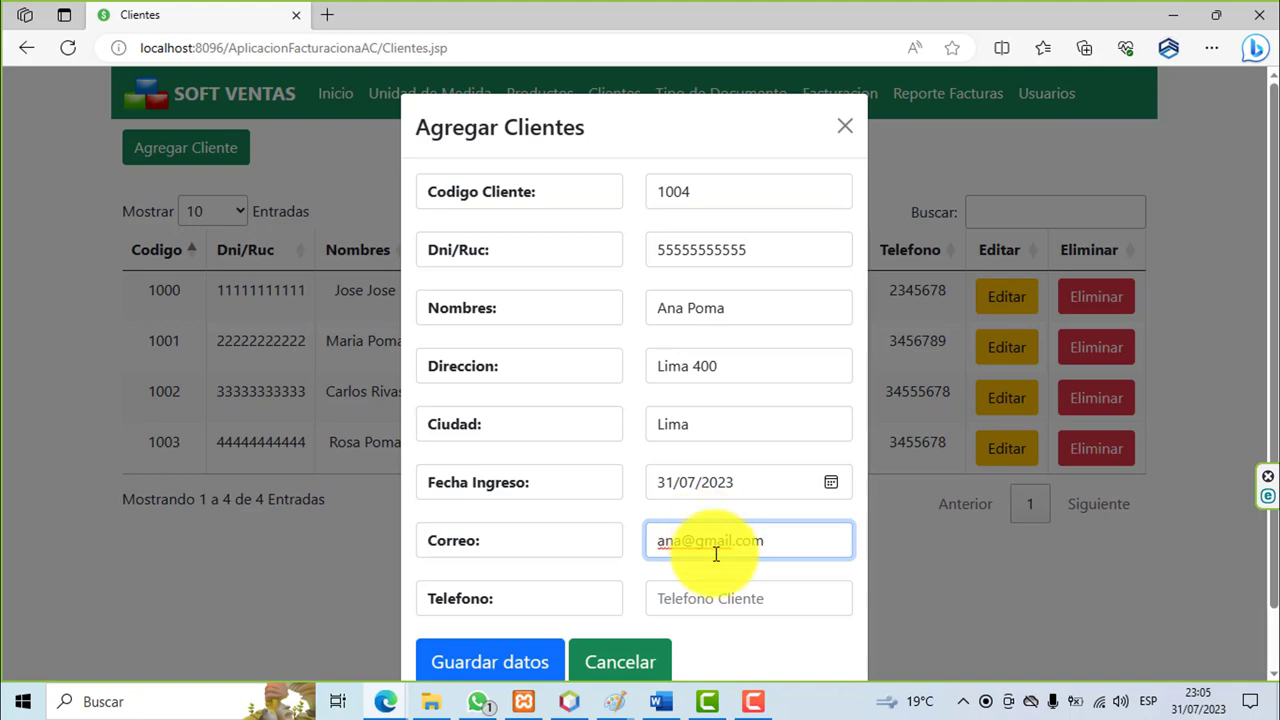
{"action": "left_click", "coordinate": [707, 594]}
{"action": "type", "text": "11"}
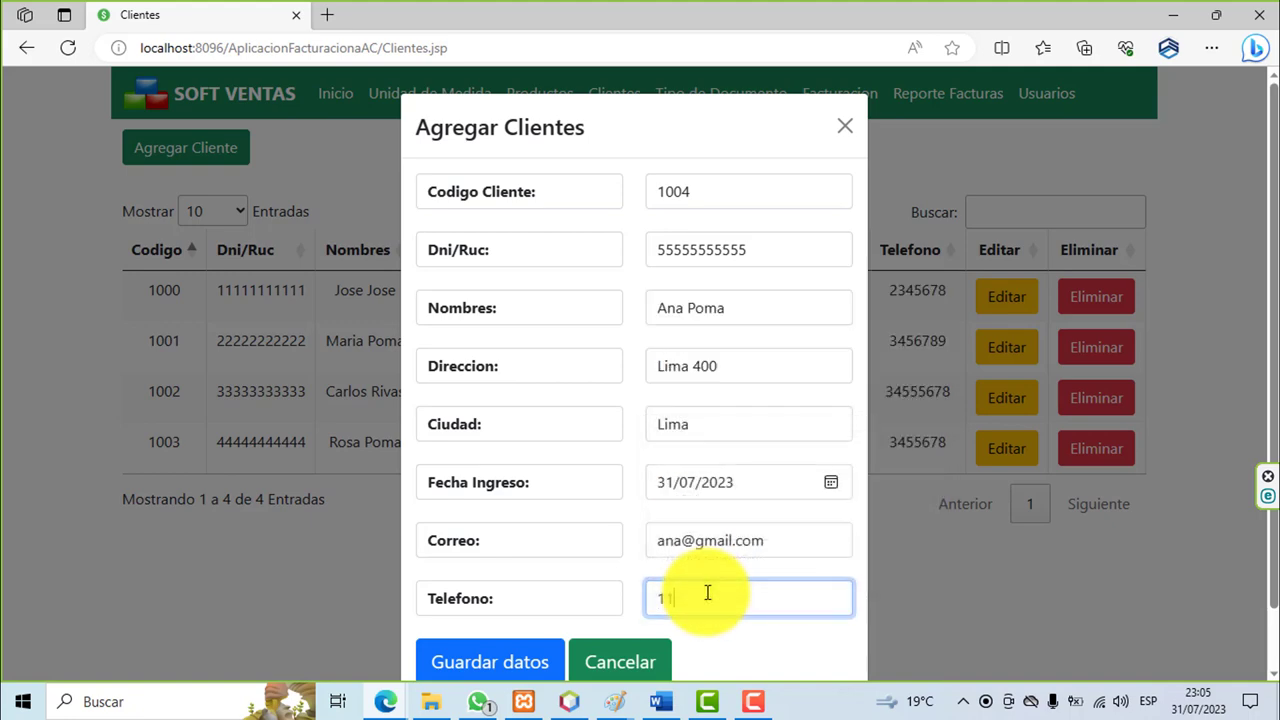
{"action": "type", "text": "2233445"}
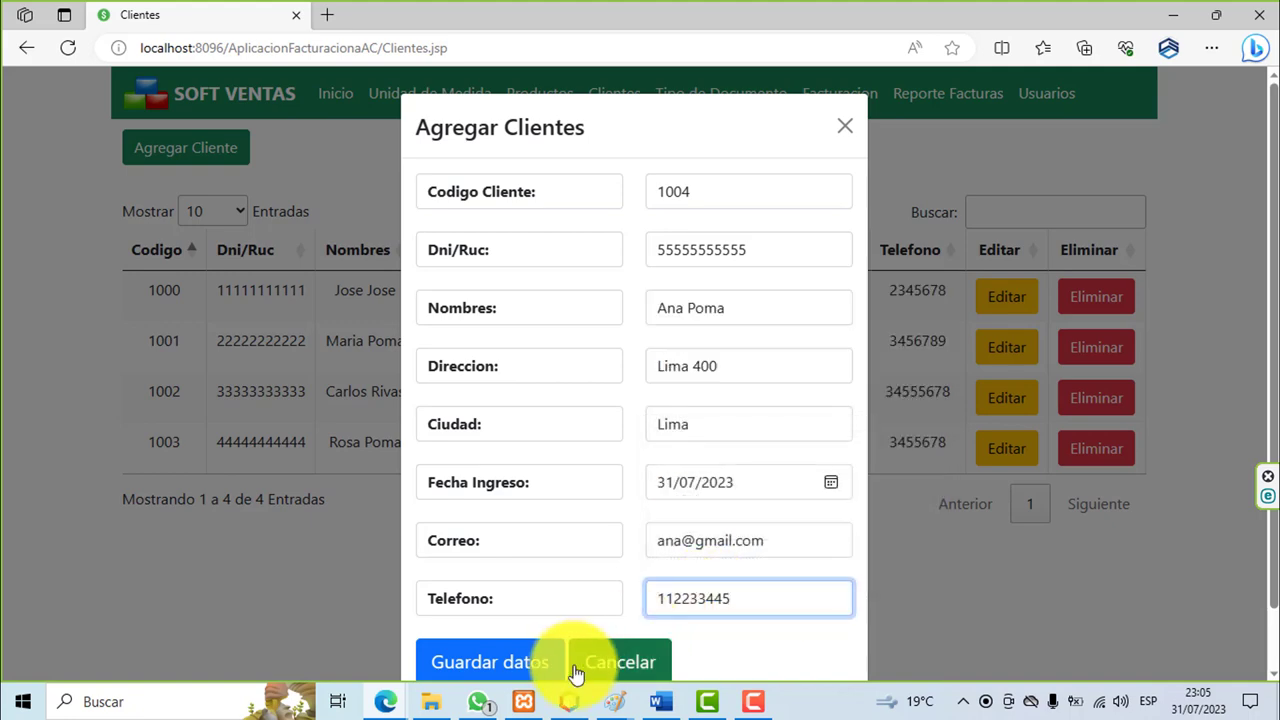
{"action": "left_click", "coordinate": [551, 664]}
{"action": "left_click", "coordinate": [827, 444]}
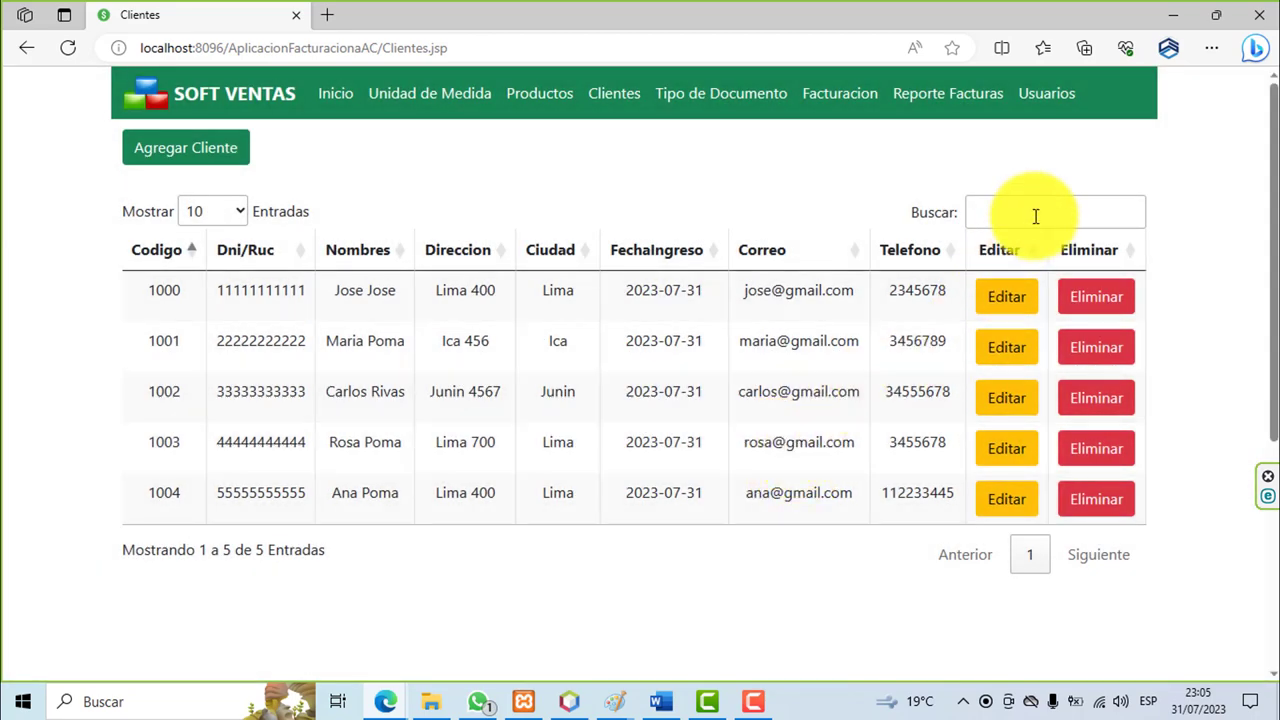
{"action": "left_click", "coordinate": [1035, 215]}
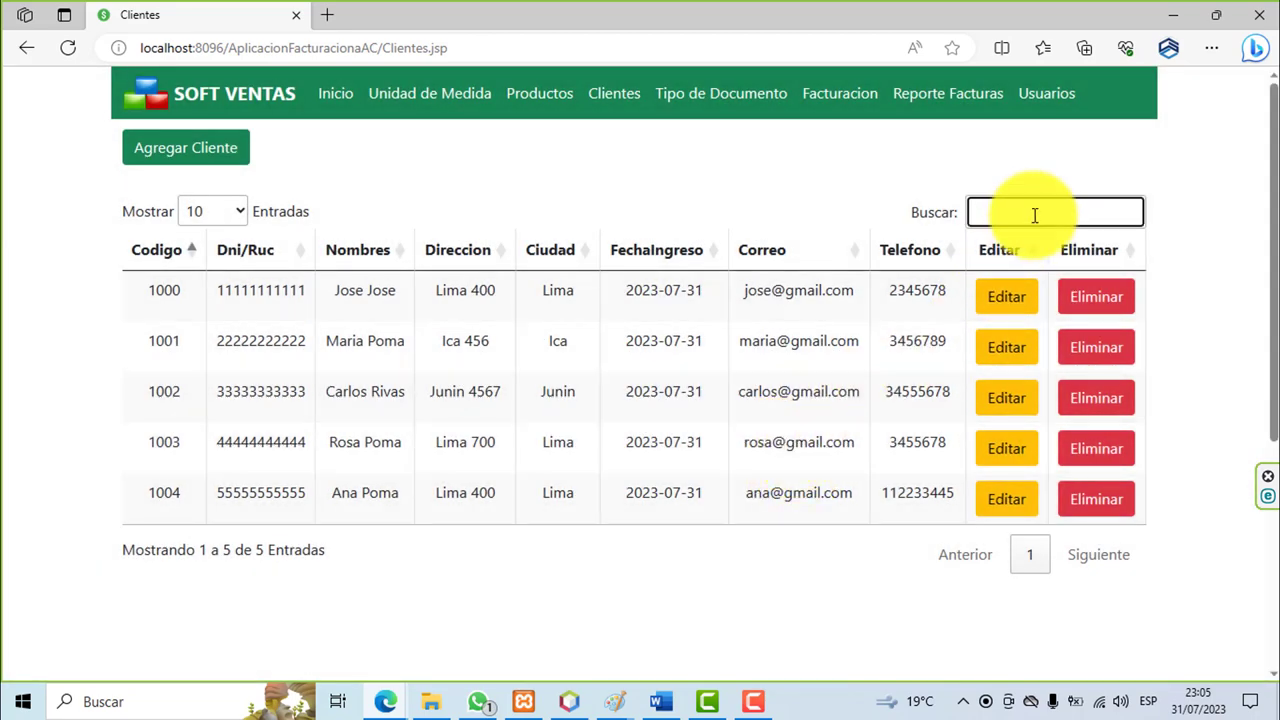
{"action": "type", "text": "jos"}
{"action": "key", "text": "BackSpace"}
{"action": "key", "text": "BackSpace"}
{"action": "key", "text": "BackSpace"}
{"action": "type", "text": "1000"}
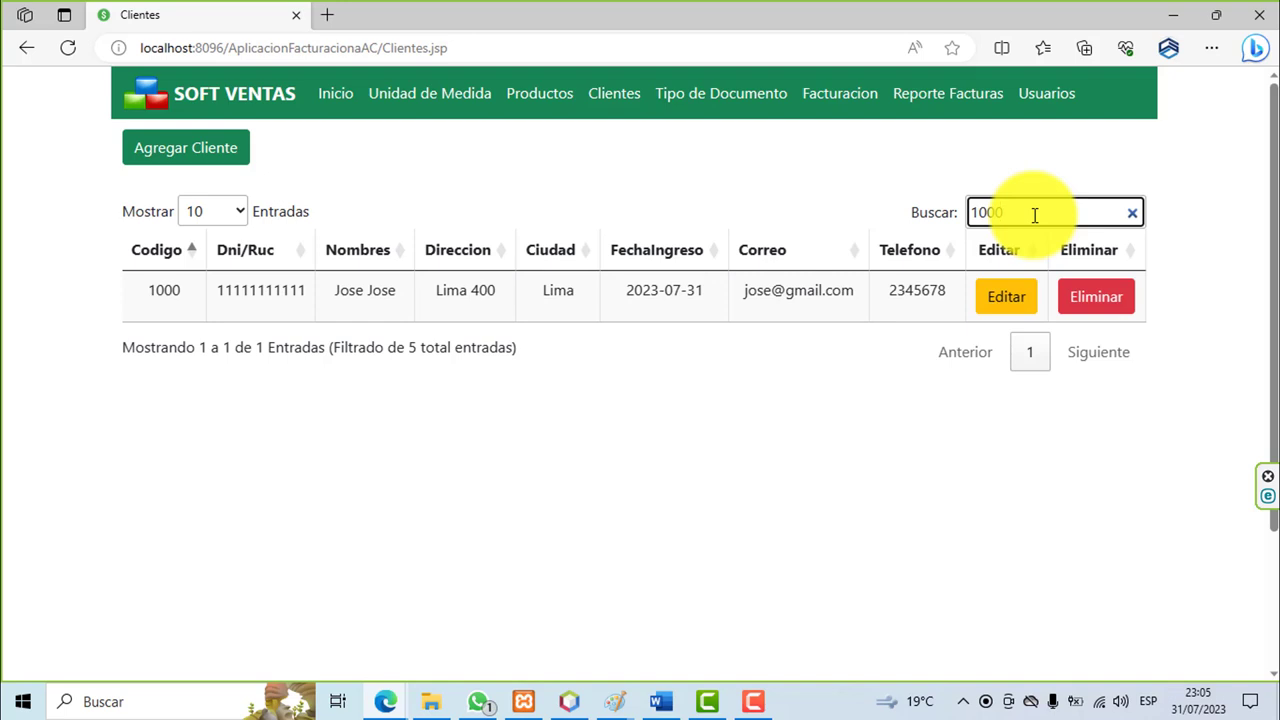
{"action": "key", "text": "BackSpace"}
{"action": "key", "text": "BackSpace"}
{"action": "key", "text": "BackSpace"}
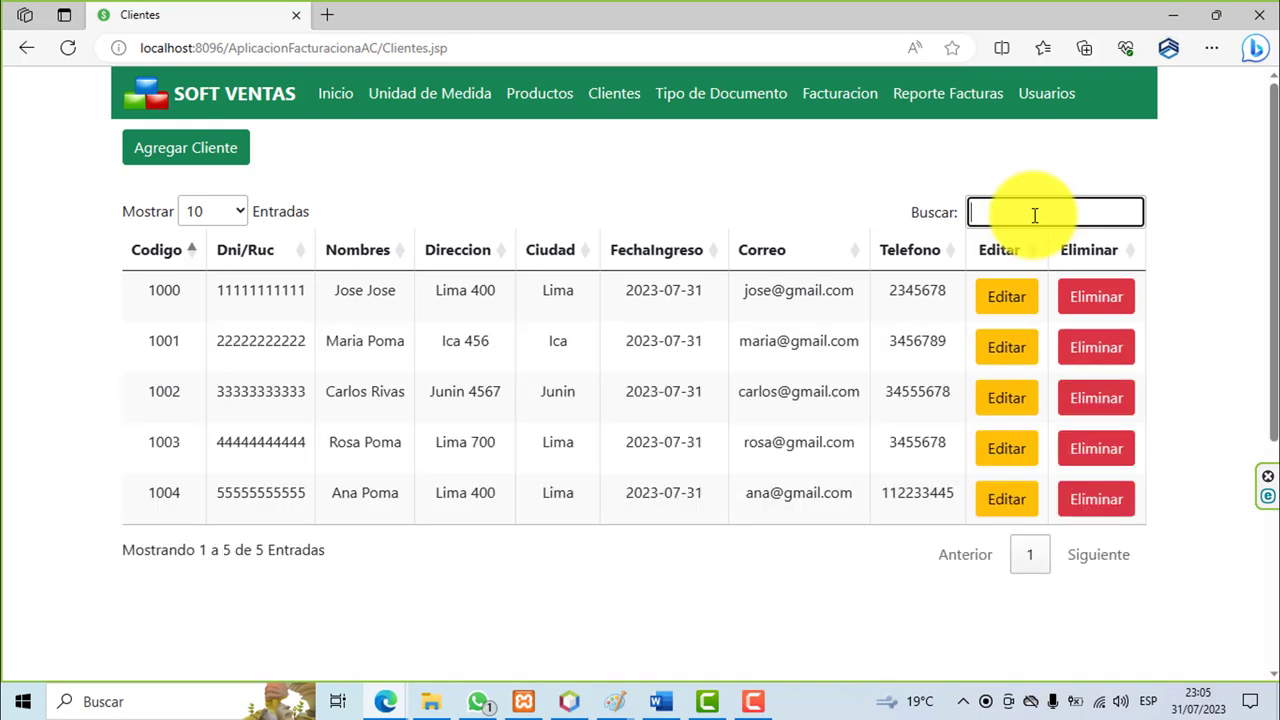
{"action": "type", "text": "ju"}
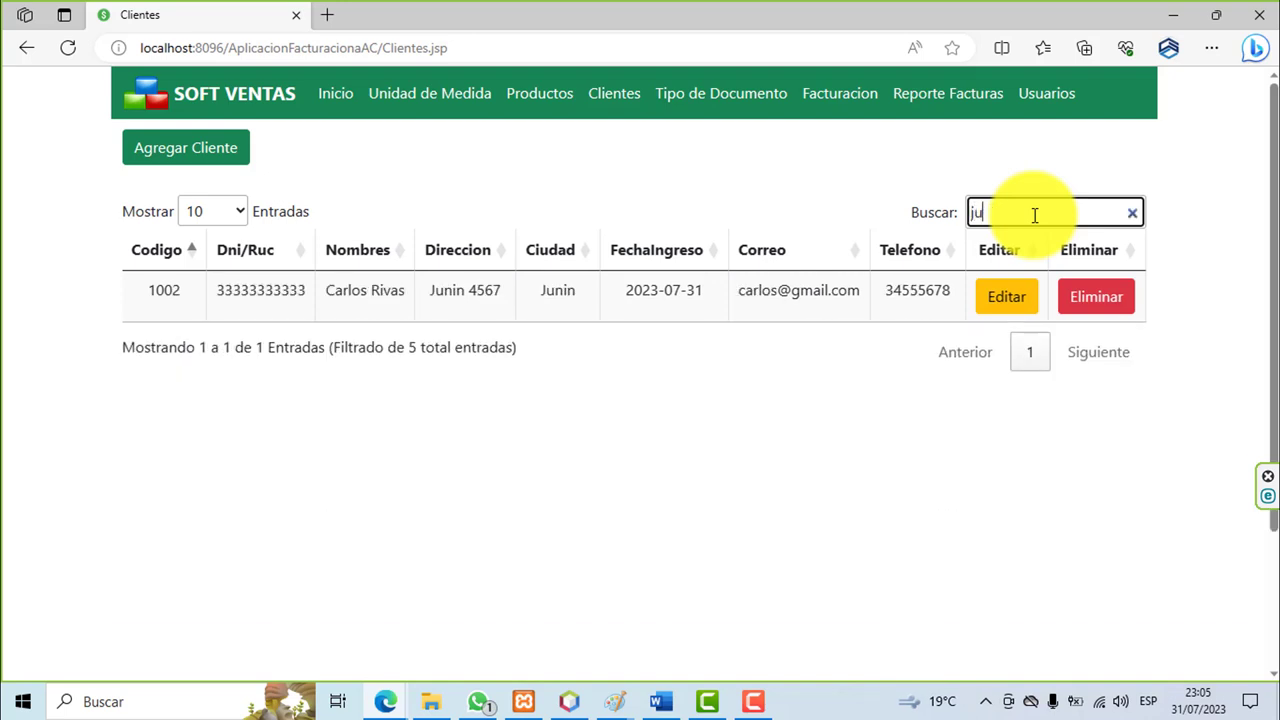
{"action": "key", "text": "BackSpace"}
{"action": "key", "text": "BackSpace"}
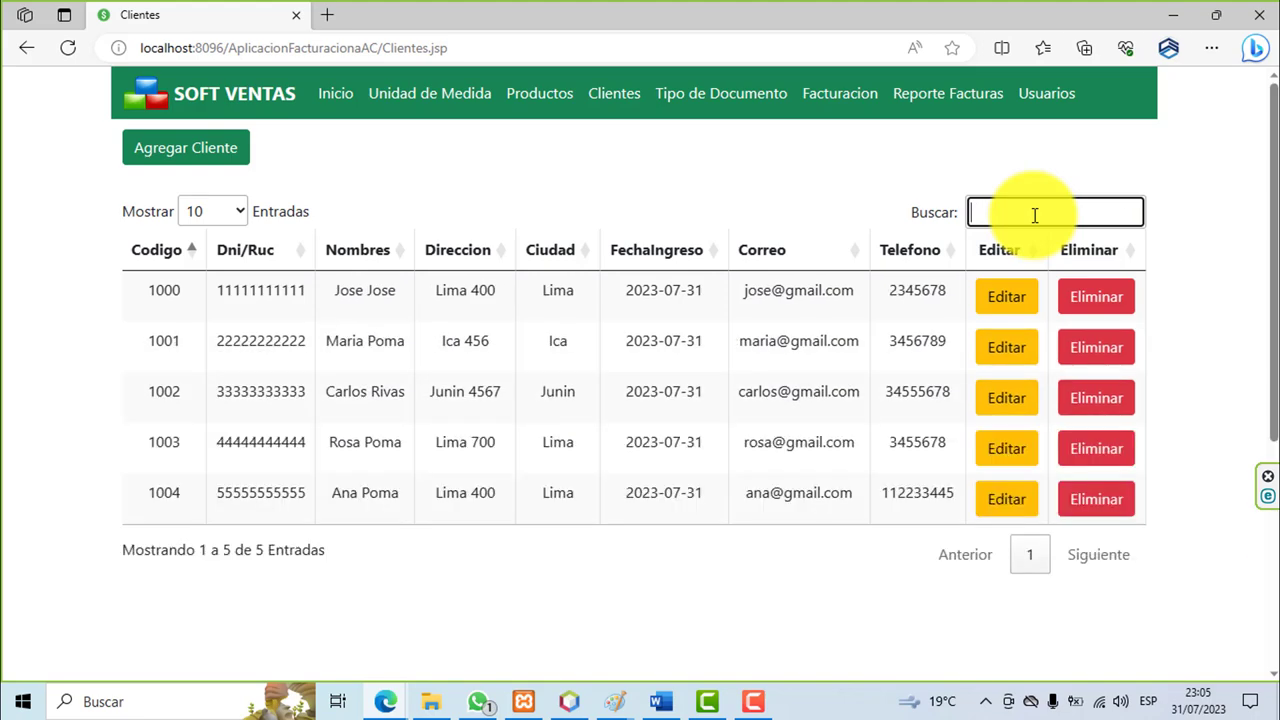
Step: Correct the first client's surname and change its house number to 3000, then save
{"action": "left_click", "coordinate": [1015, 296]}
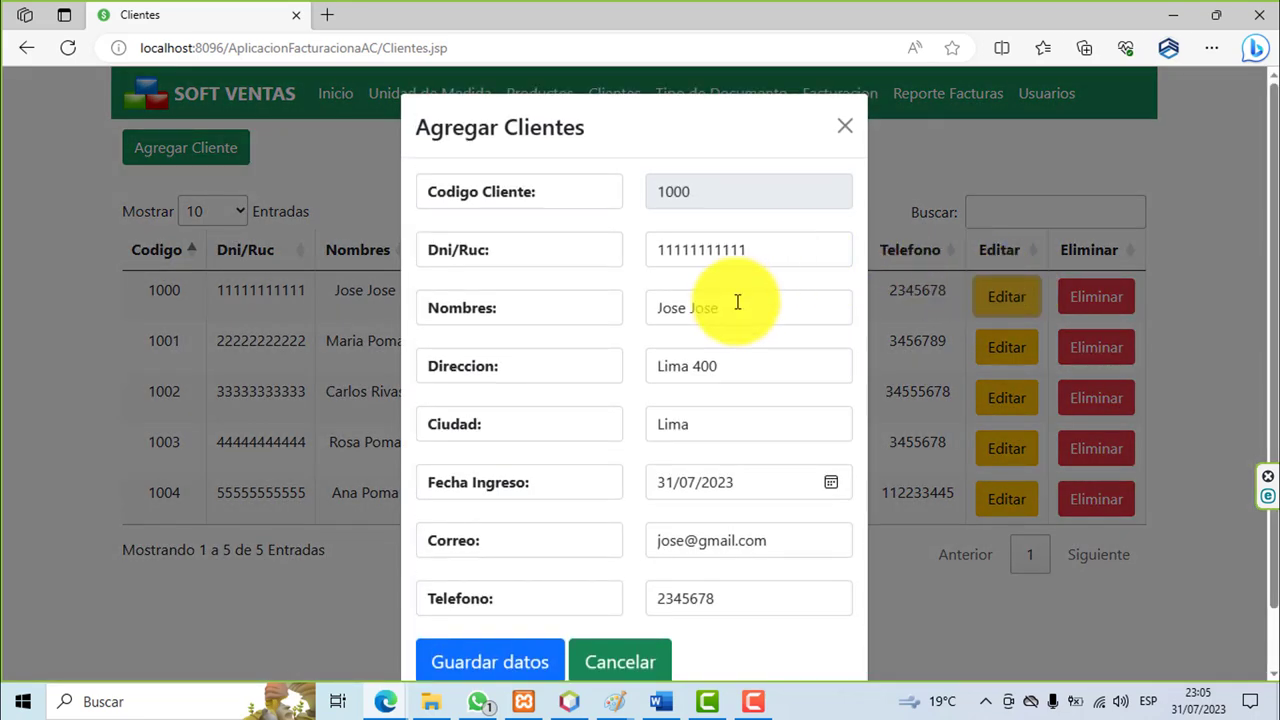
{"action": "left_click", "coordinate": [761, 300]}
{"action": "key", "text": "BackSpace"}
{"action": "key", "text": "BackSpace"}
{"action": "type", "text": "K"}
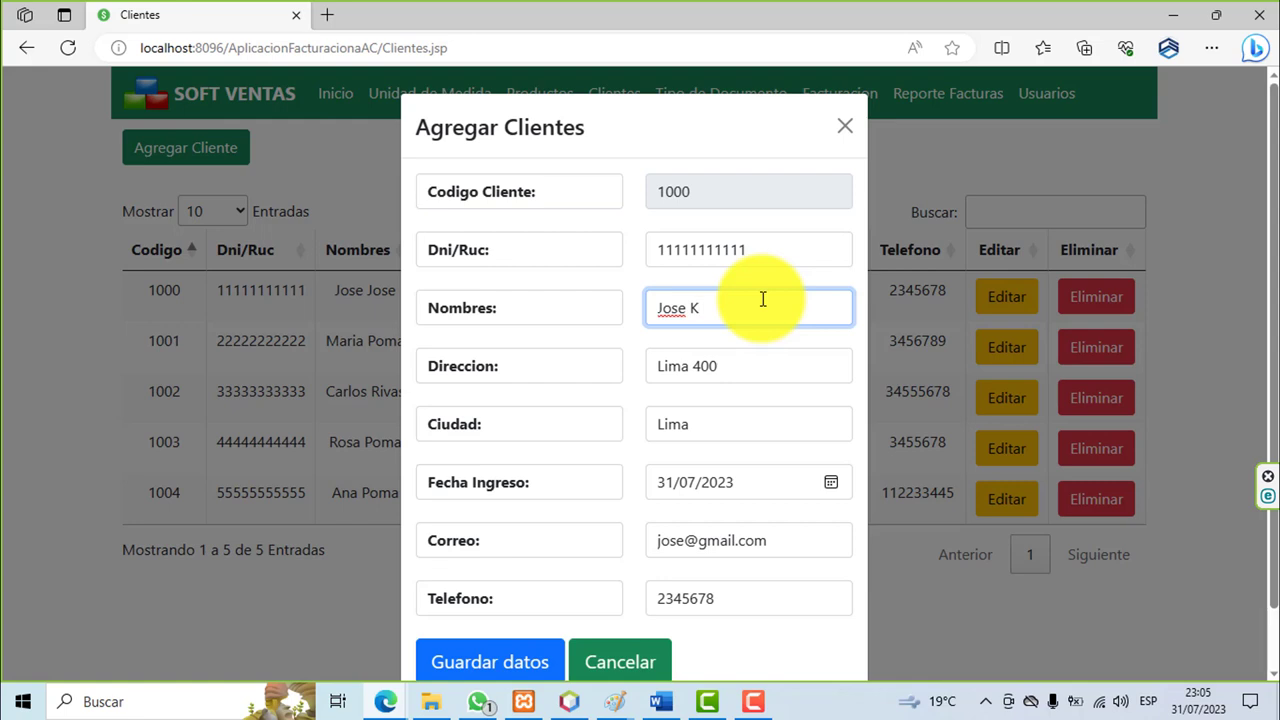
{"action": "type", "text": "ki"}
{"action": "left_click", "coordinate": [739, 366]}
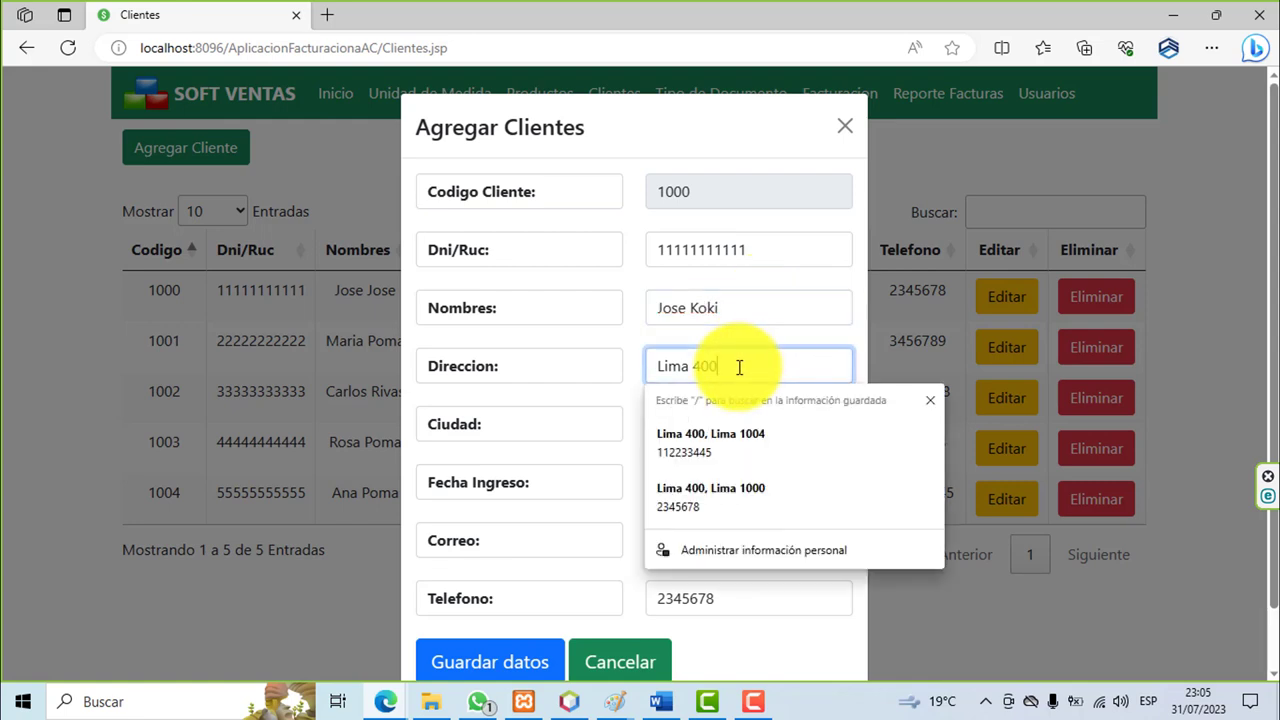
{"action": "key", "text": "BackSpace"}
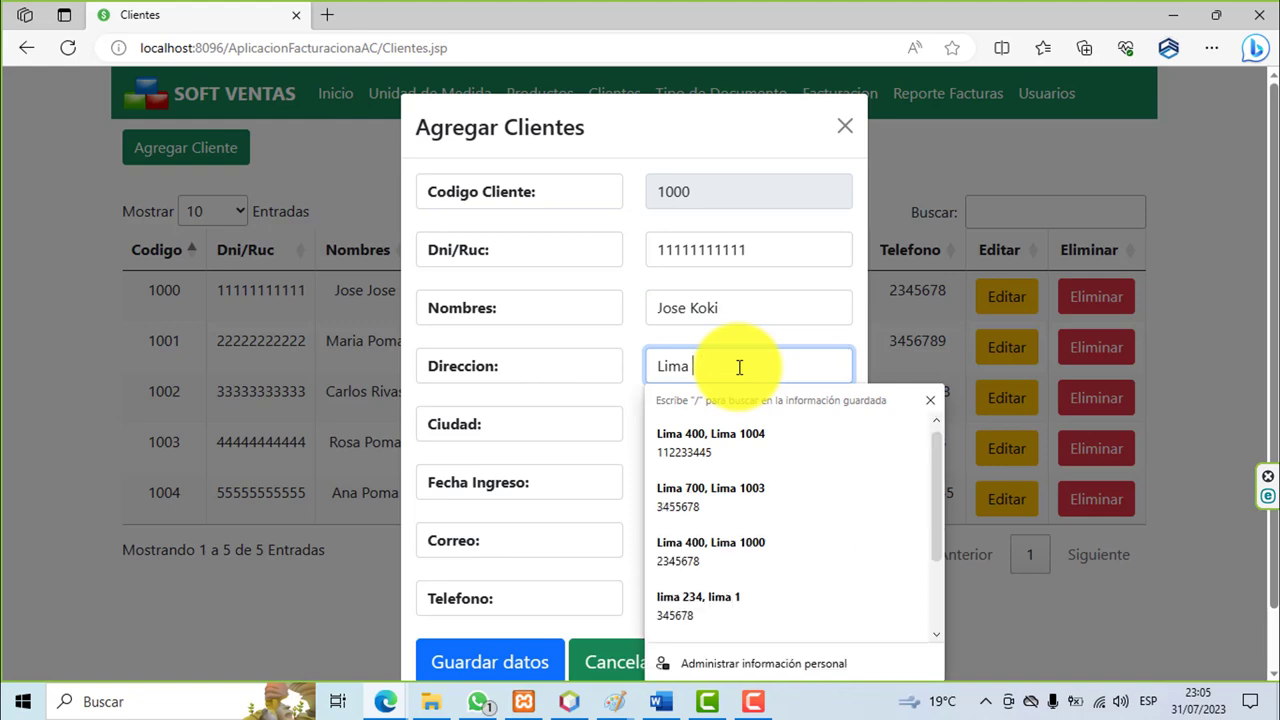
{"action": "type", "text": "3"}
{"action": "key", "text": "Down"}
{"action": "key", "text": "Return"}
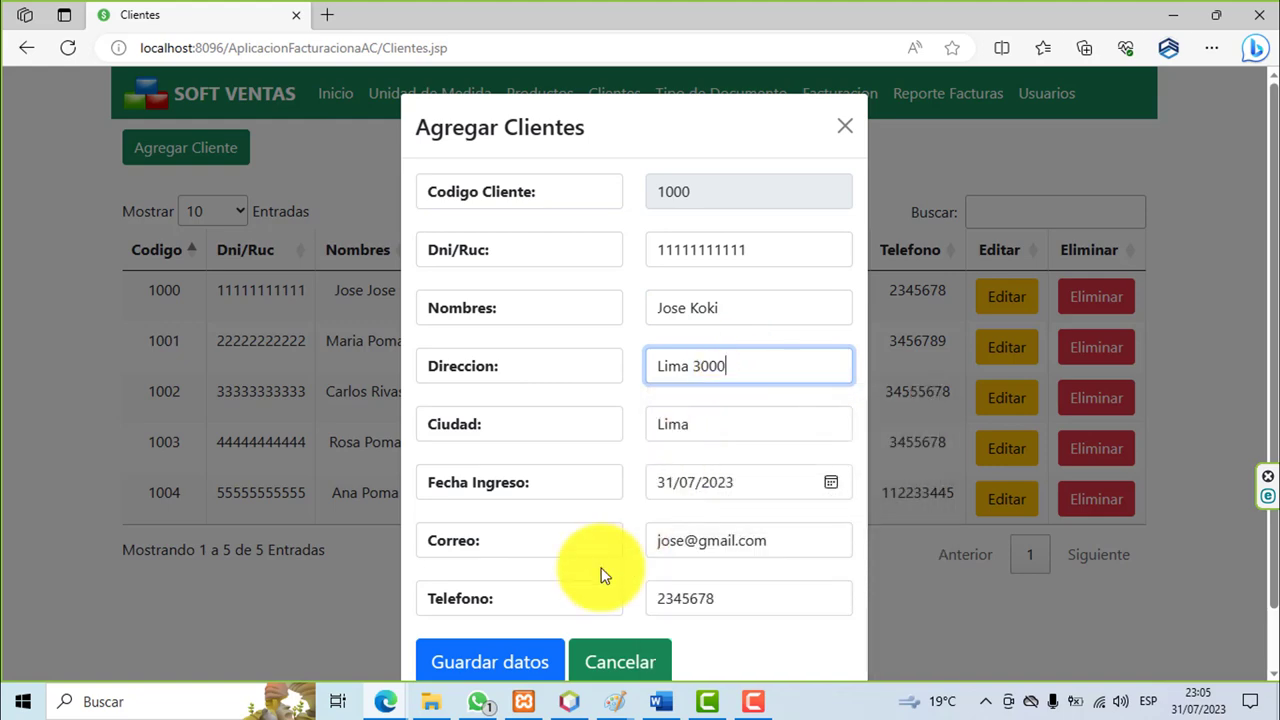
{"action": "left_click", "coordinate": [528, 662]}
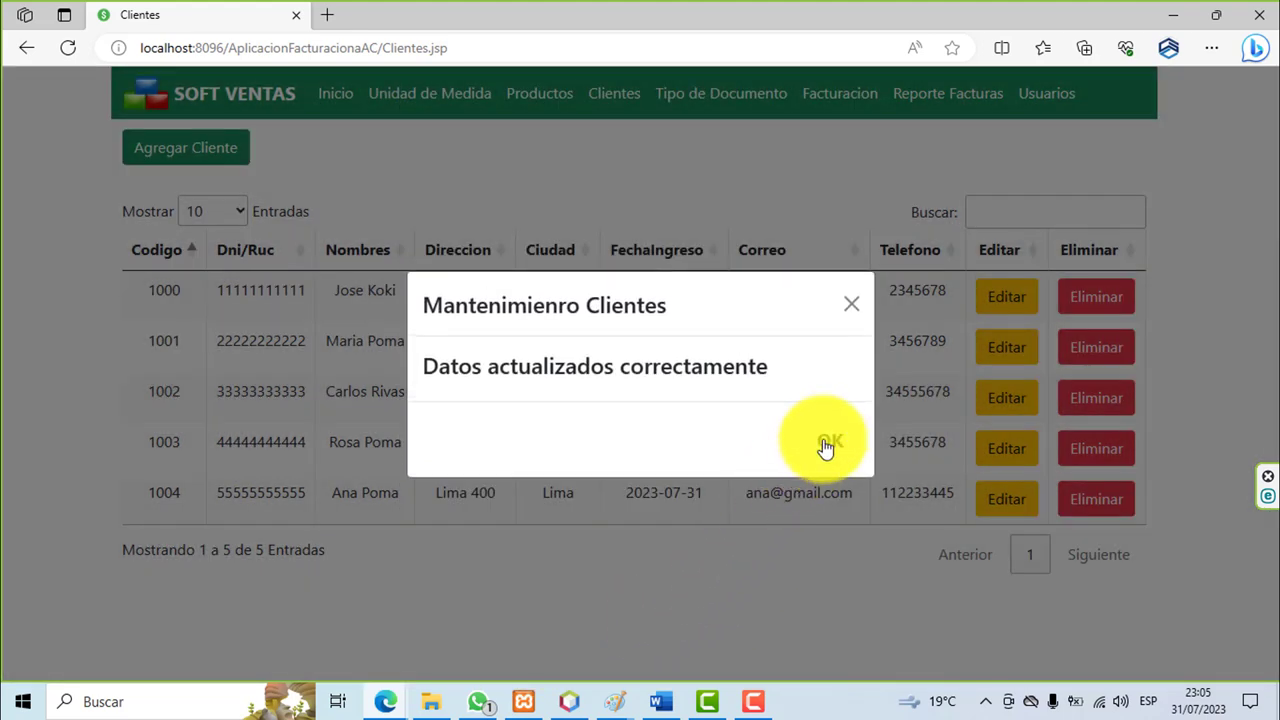
{"action": "left_click", "coordinate": [825, 447]}
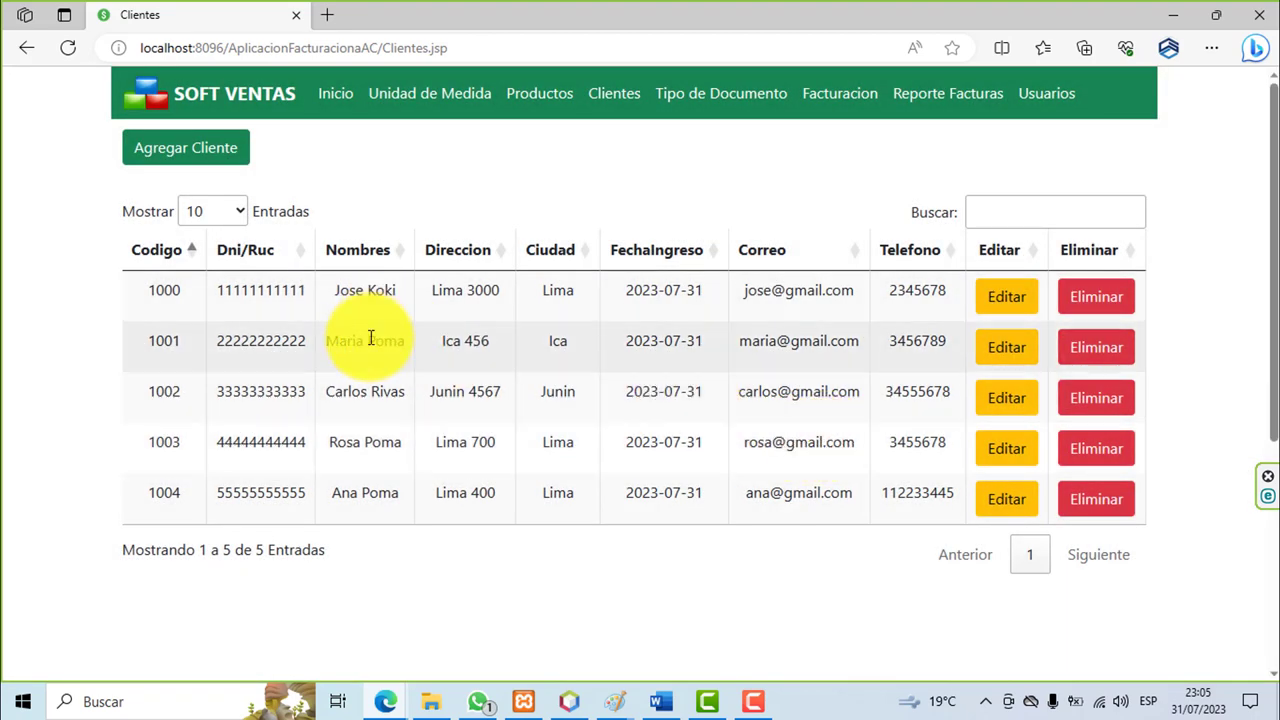
Step: Change the next client's city from Ica to Arequipa and save
{"action": "left_click", "coordinate": [1003, 350]}
{"action": "left_click_drag", "start_coordinate": [740, 425], "coordinate": [620, 443]}
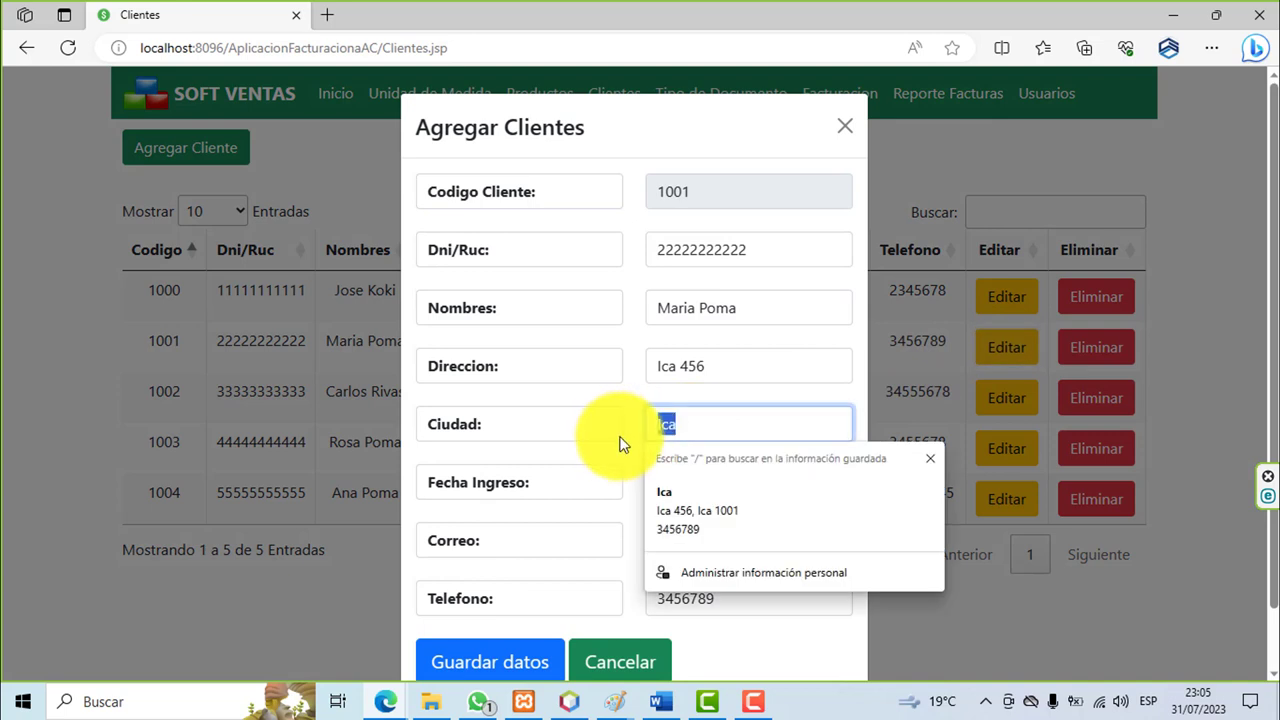
{"action": "type", "text": "Arequ"}
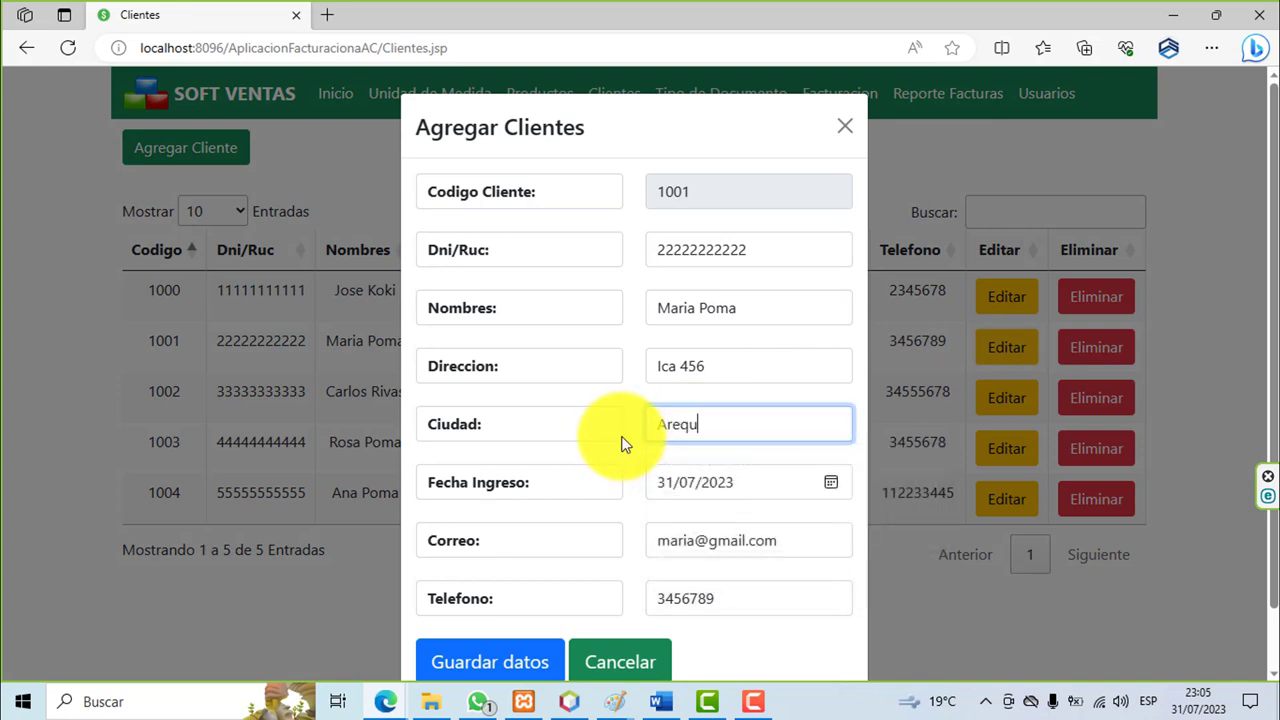
{"action": "type", "text": "io"}
{"action": "type", "text": "pa"}
{"action": "left_click", "coordinate": [499, 650]}
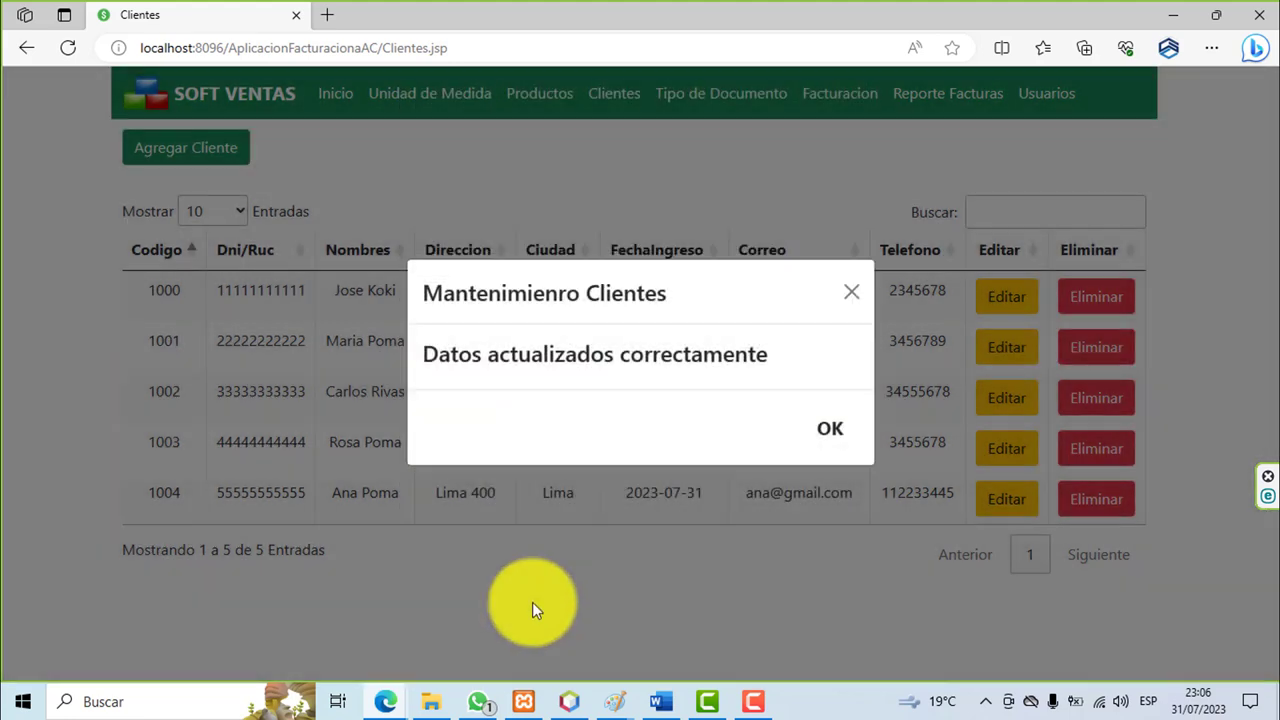
{"action": "left_click", "coordinate": [825, 440]}
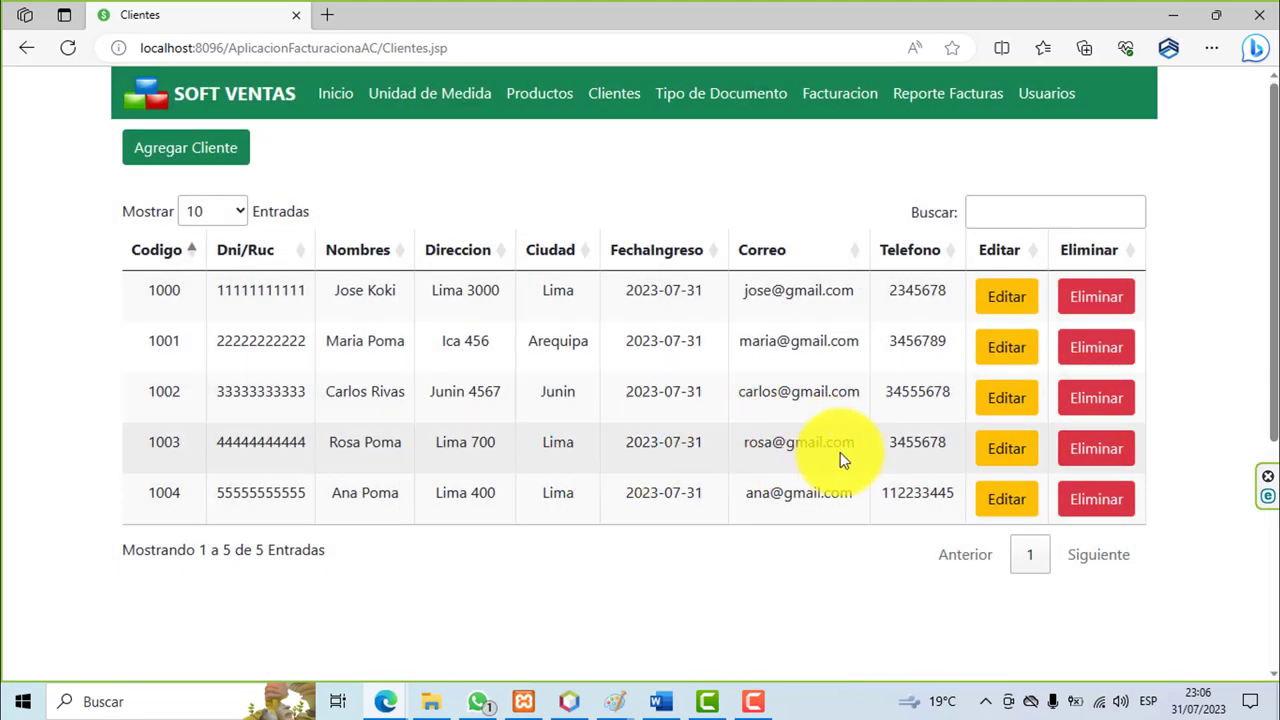
Step: Change the fourth client's city from Lima to Iquitos and save
{"action": "left_click", "coordinate": [1000, 458]}
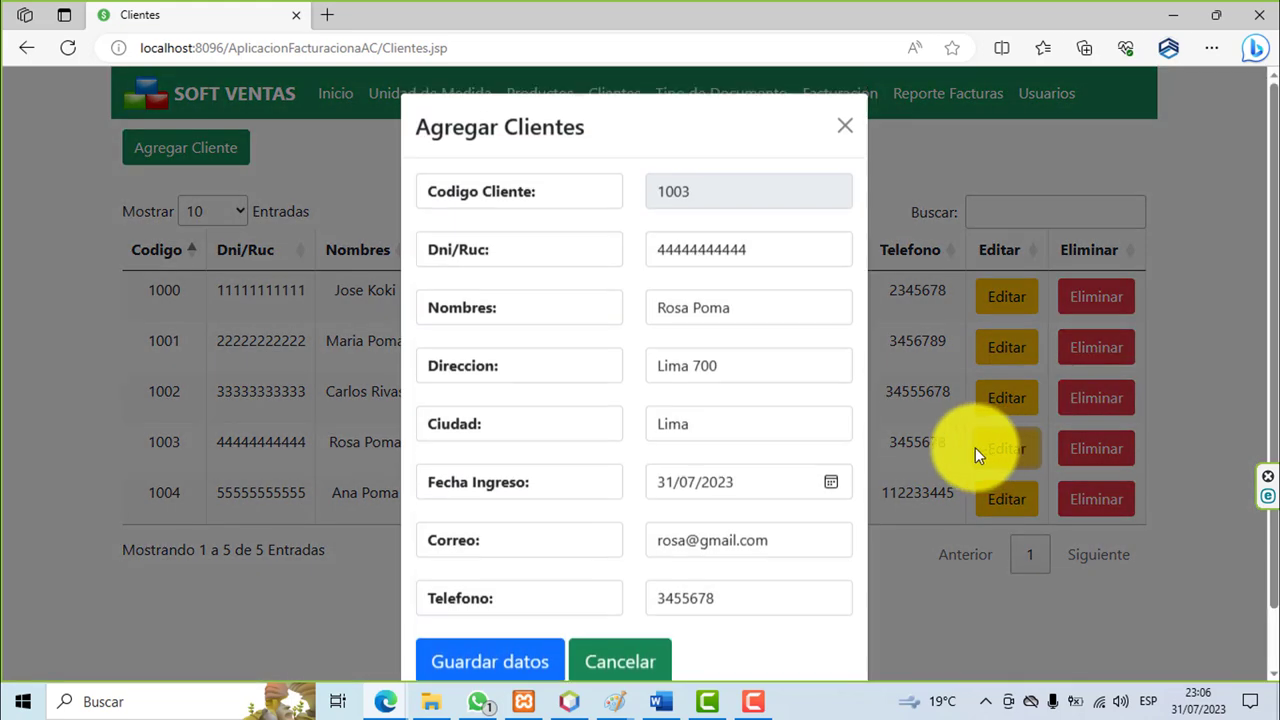
{"action": "double_click", "coordinate": [734, 432]}
{"action": "type", "text": "Iq"}
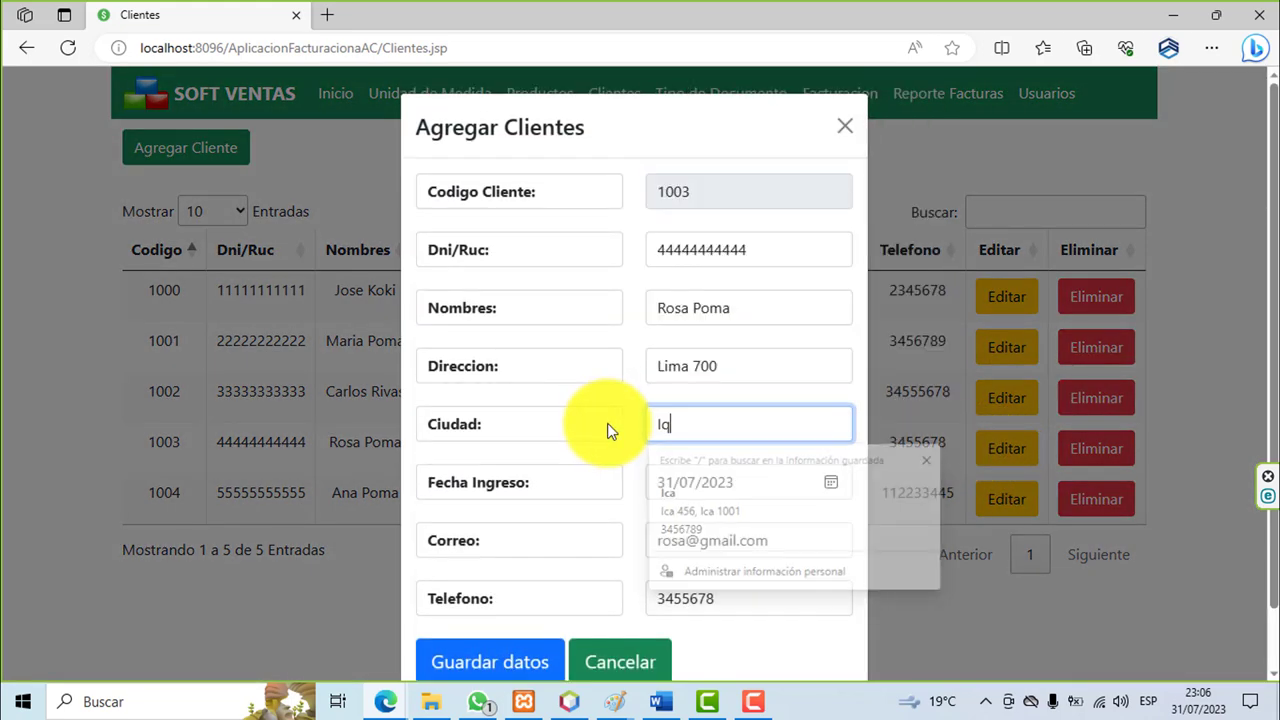
{"action": "type", "text": "uitos"}
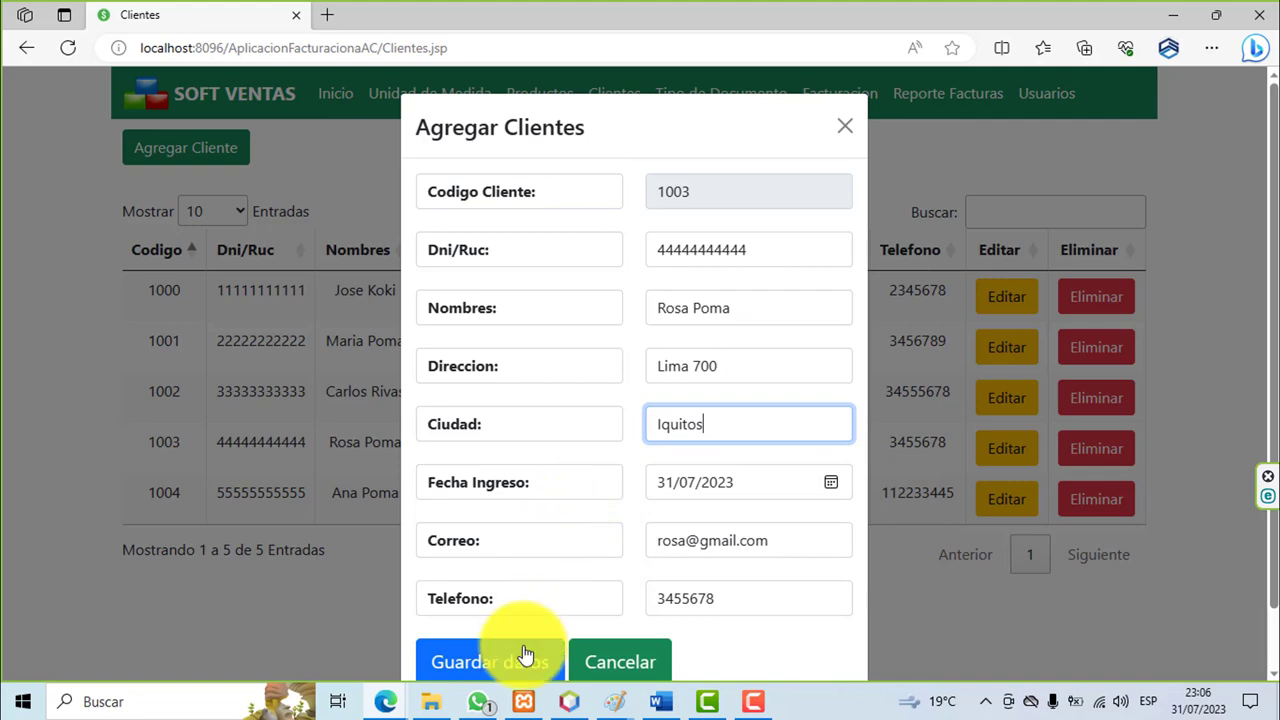
{"action": "left_click", "coordinate": [523, 657]}
{"action": "left_click", "coordinate": [832, 451]}
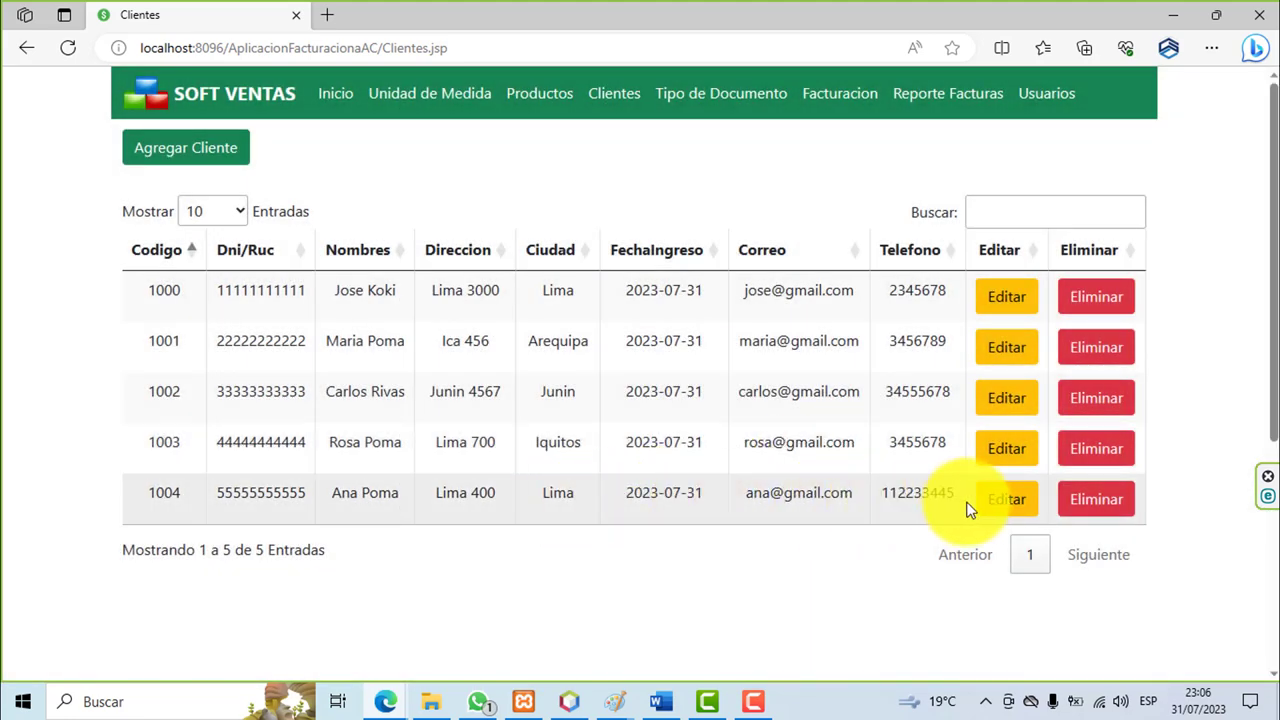
Step: Change the fifth client's city to Callao and save
{"action": "left_click", "coordinate": [998, 500]}
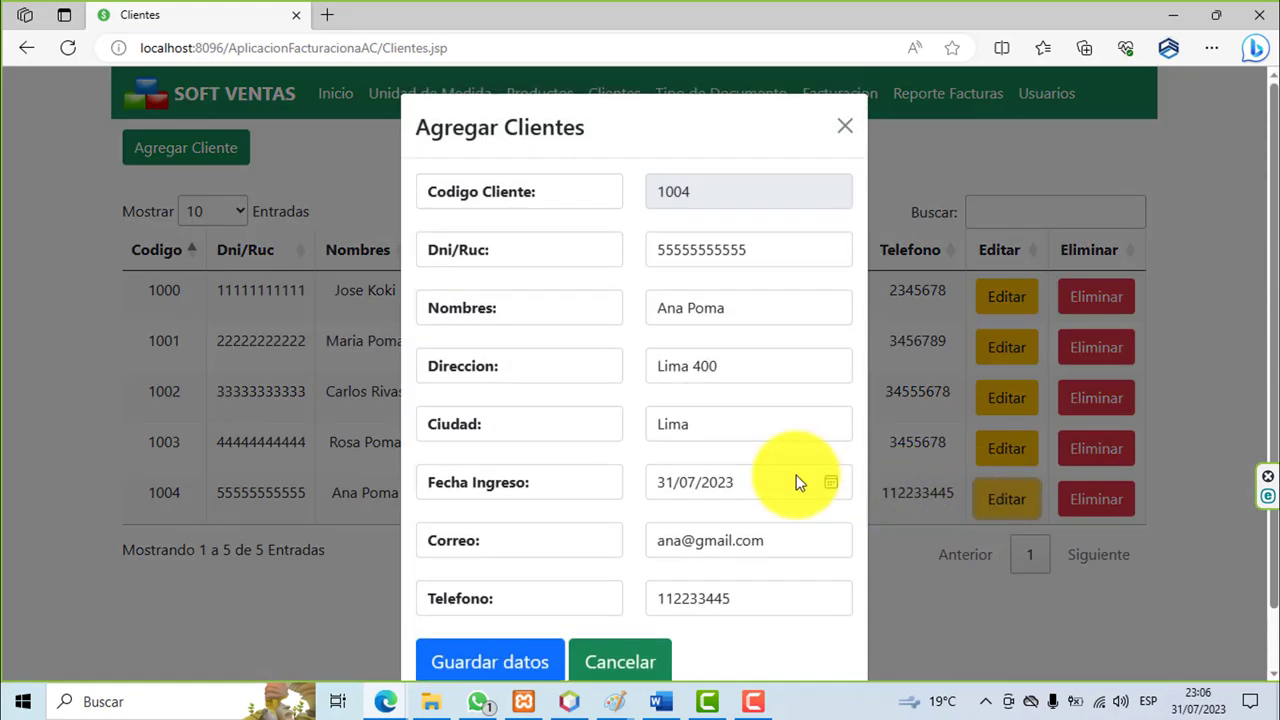
{"action": "left_click", "coordinate": [712, 427]}
{"action": "key", "text": "BackSpace"}
{"action": "key", "text": "BackSpace"}
{"action": "key", "text": "BackSpace"}
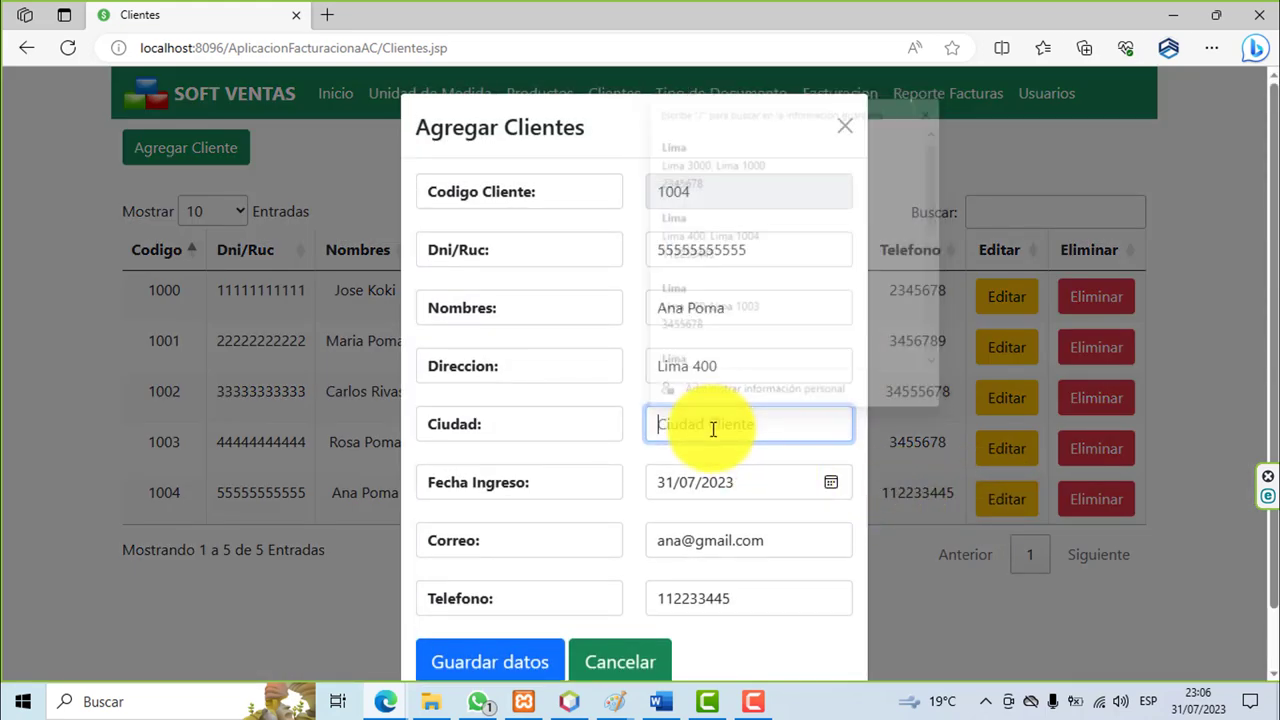
{"action": "type", "text": "Callao"}
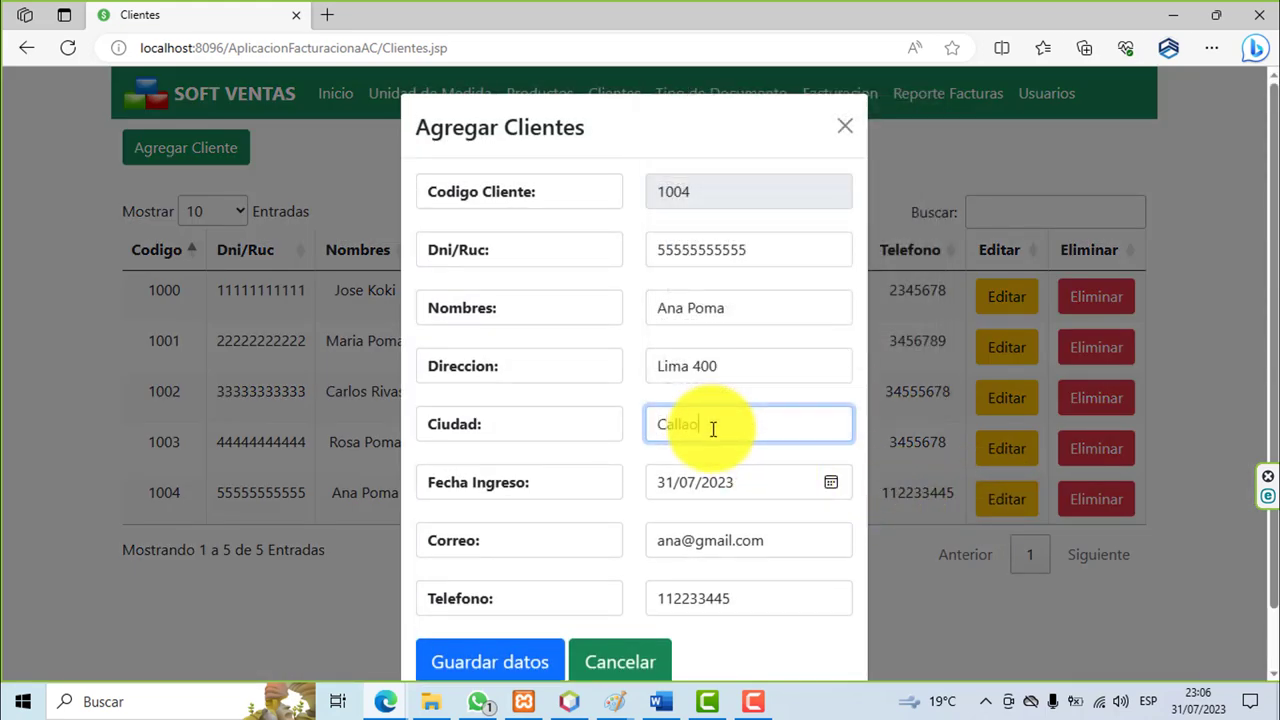
{"action": "left_click", "coordinate": [495, 655]}
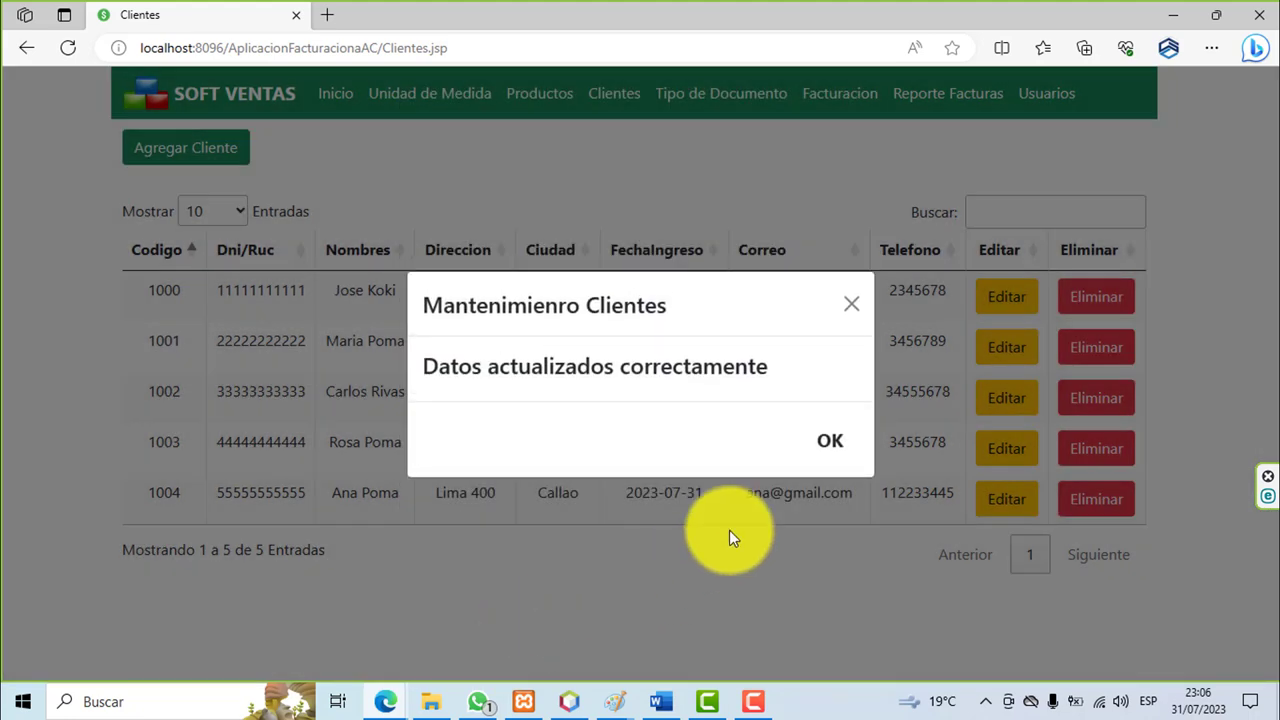
{"action": "left_click", "coordinate": [838, 441]}
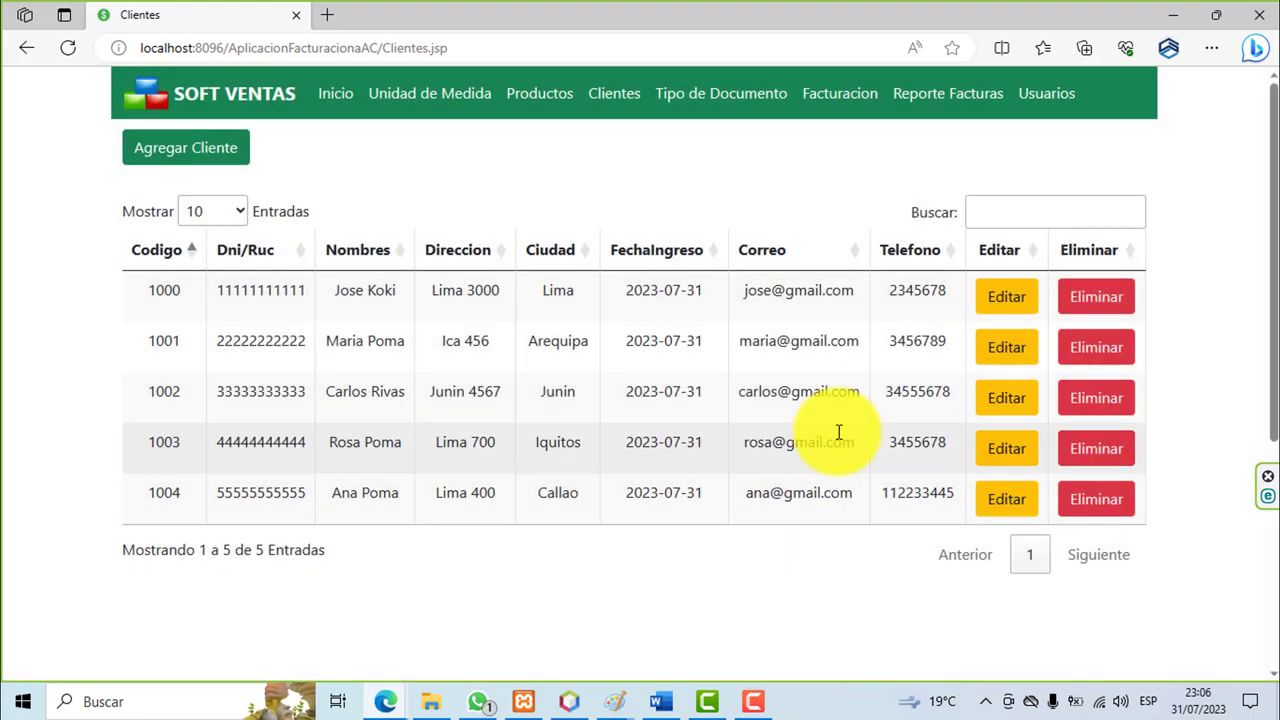
Step: Delete two client records, confirming each deletion and dismissing the success notice
{"action": "left_click", "coordinate": [1087, 404]}
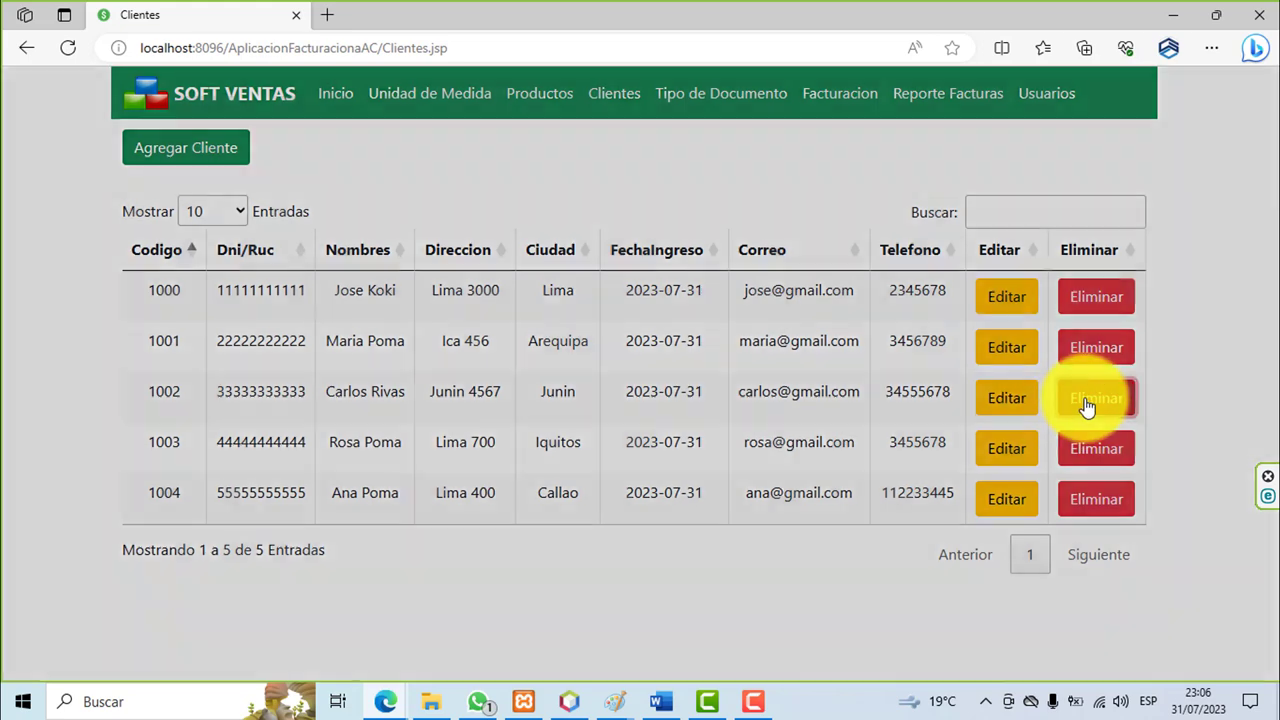
{"action": "left_click", "coordinate": [567, 210]}
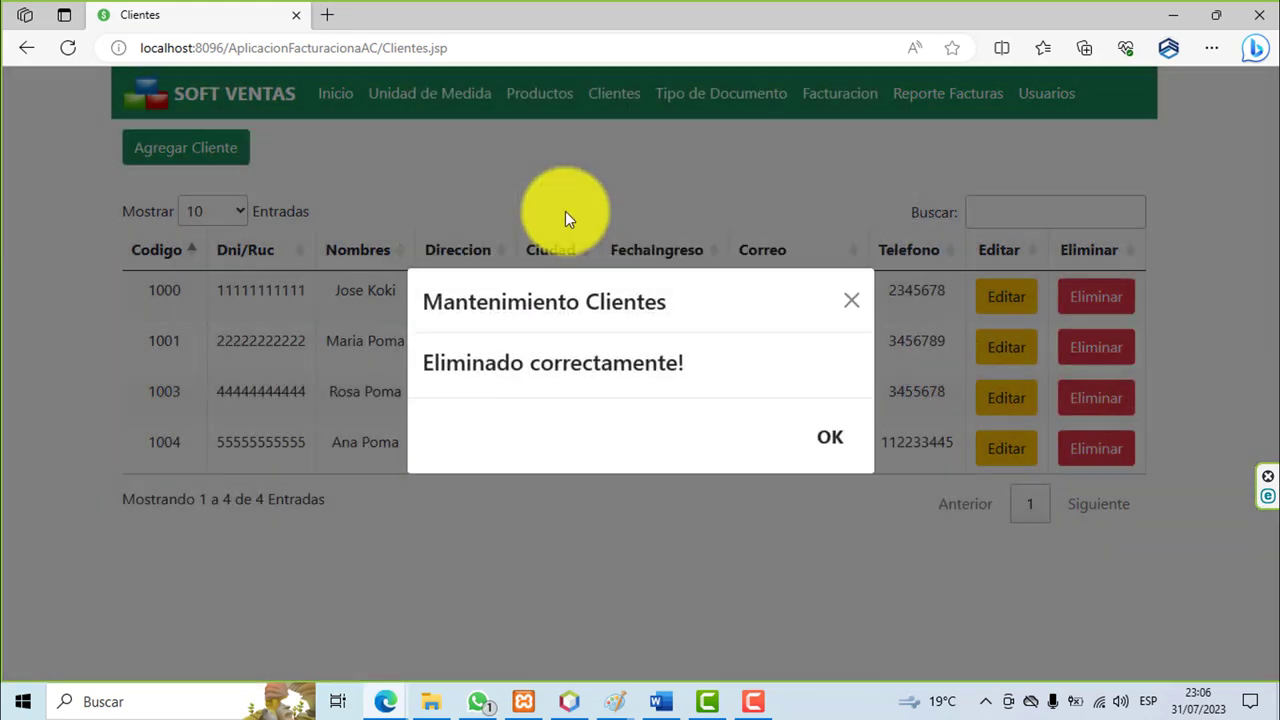
{"action": "left_click", "coordinate": [828, 445]}
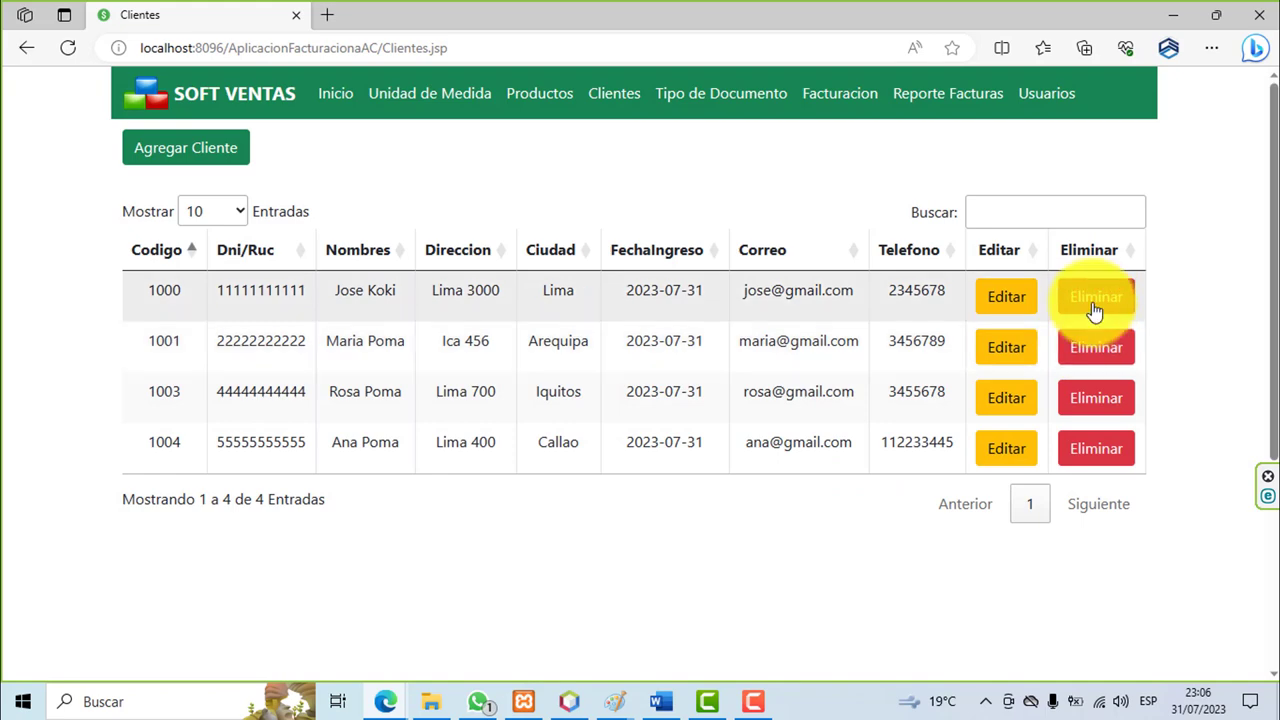
{"action": "left_click", "coordinate": [1094, 305]}
{"action": "left_click", "coordinate": [580, 208]}
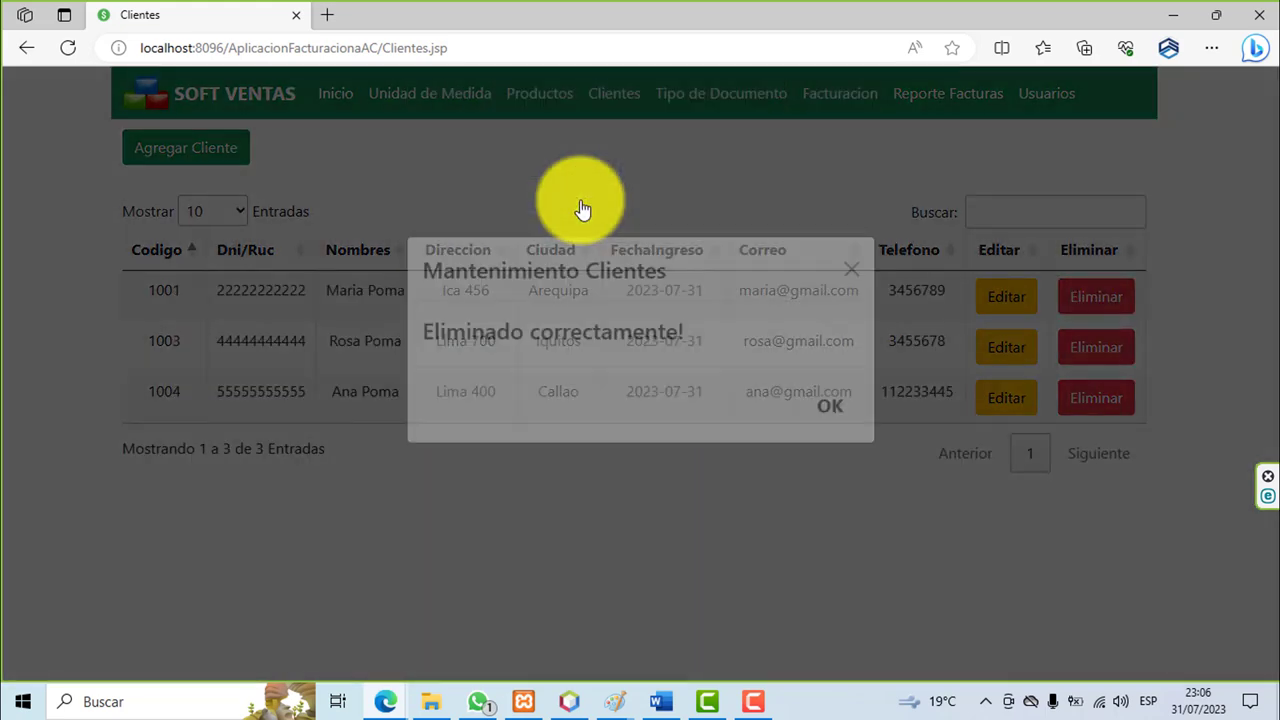
{"action": "left_click", "coordinate": [823, 443]}
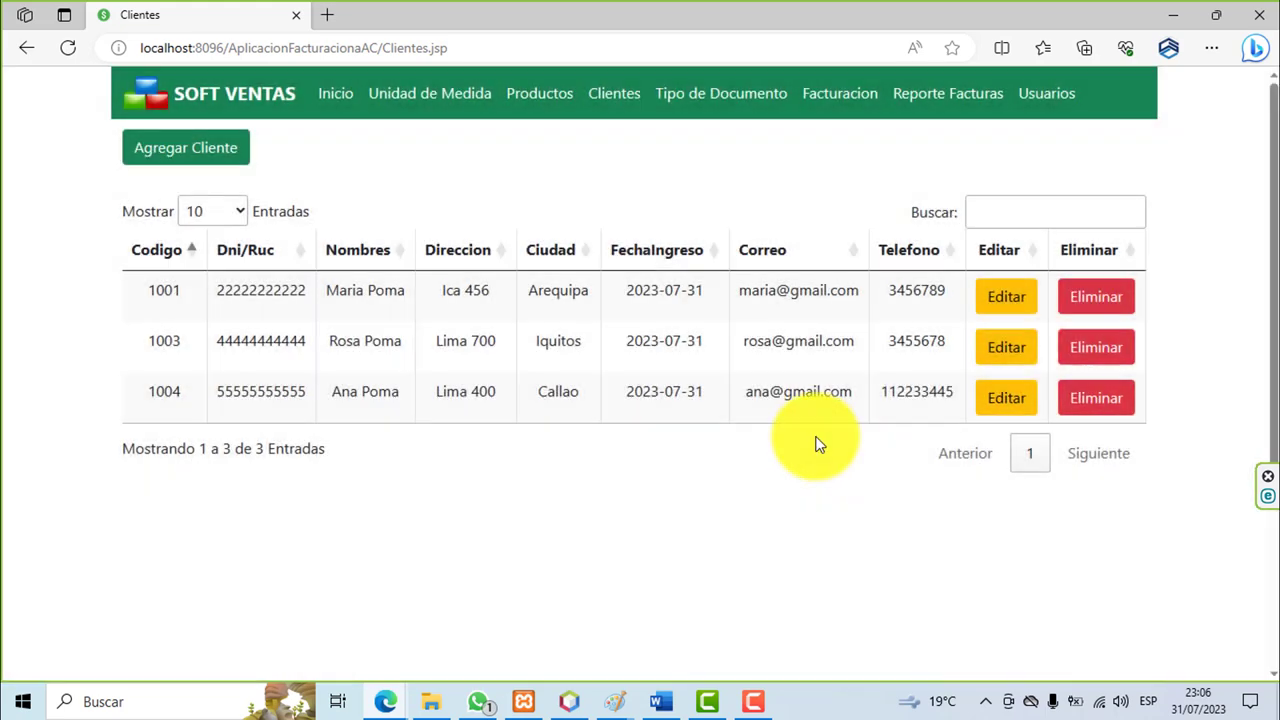
Step: Start a new client and enter its client code, Dni/Ruc, full name and street address
{"action": "left_click", "coordinate": [210, 155]}
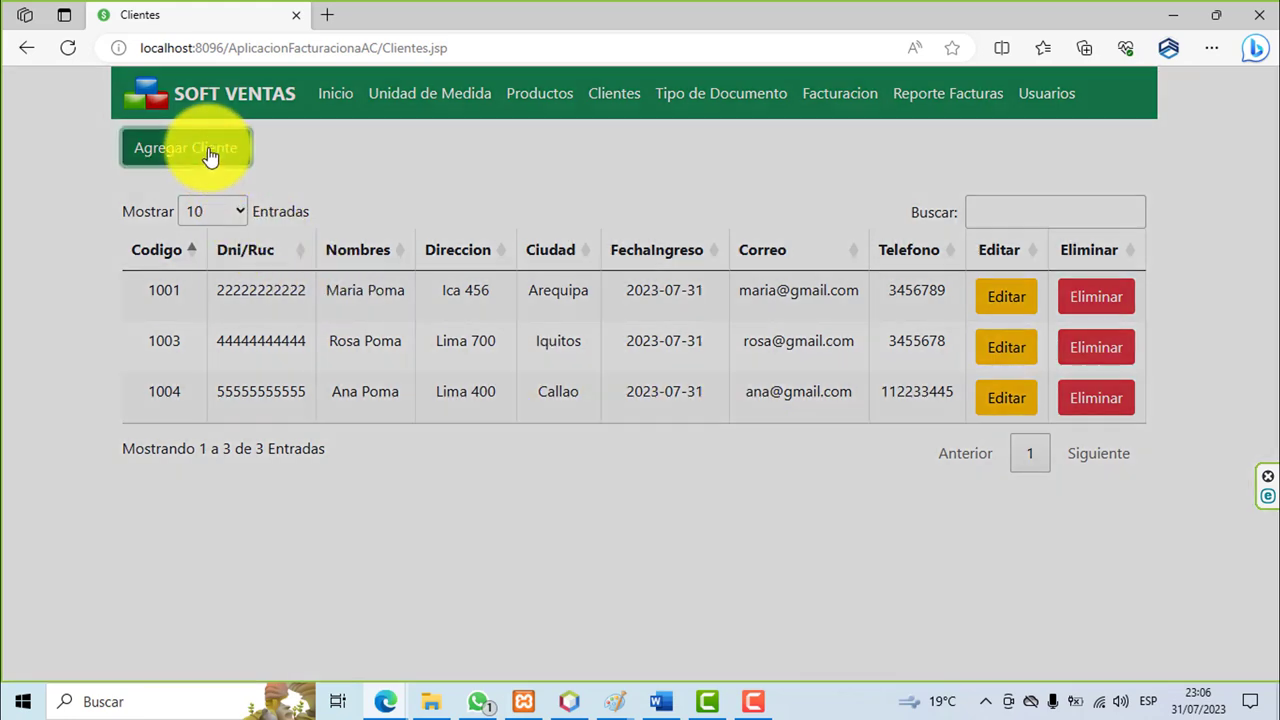
{"action": "left_click", "coordinate": [658, 195]}
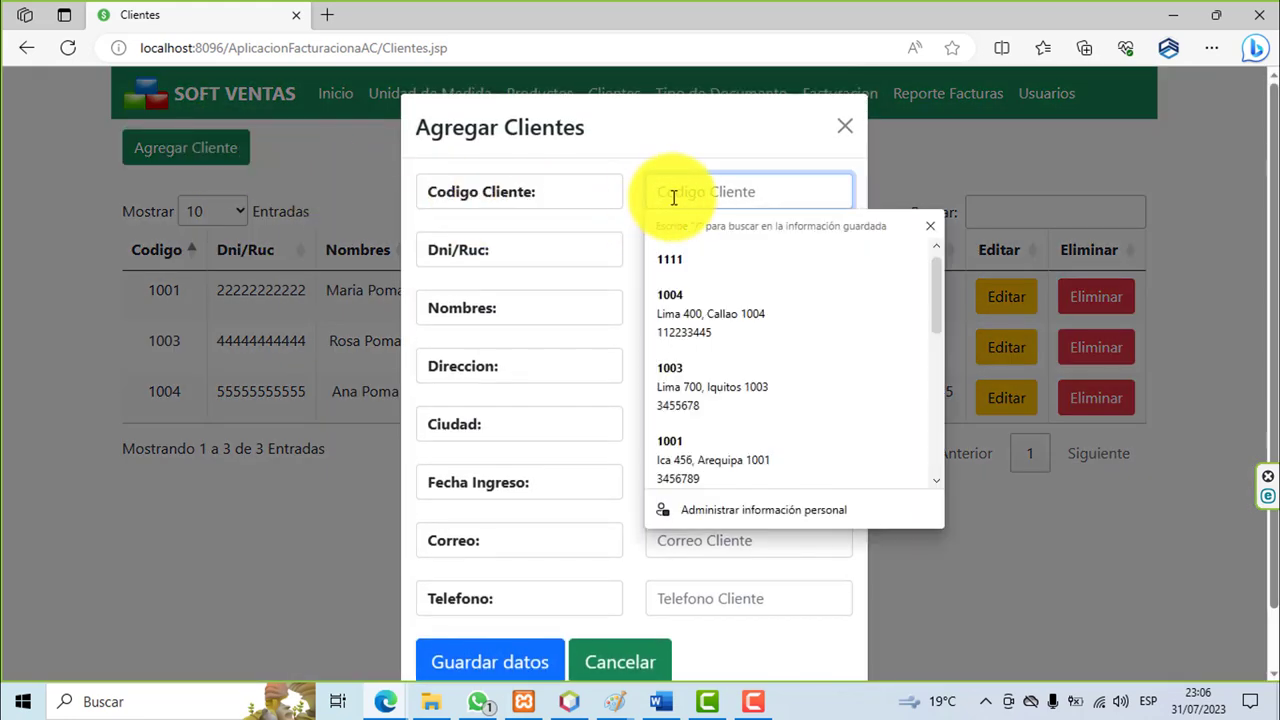
{"action": "type", "text": "1002"}
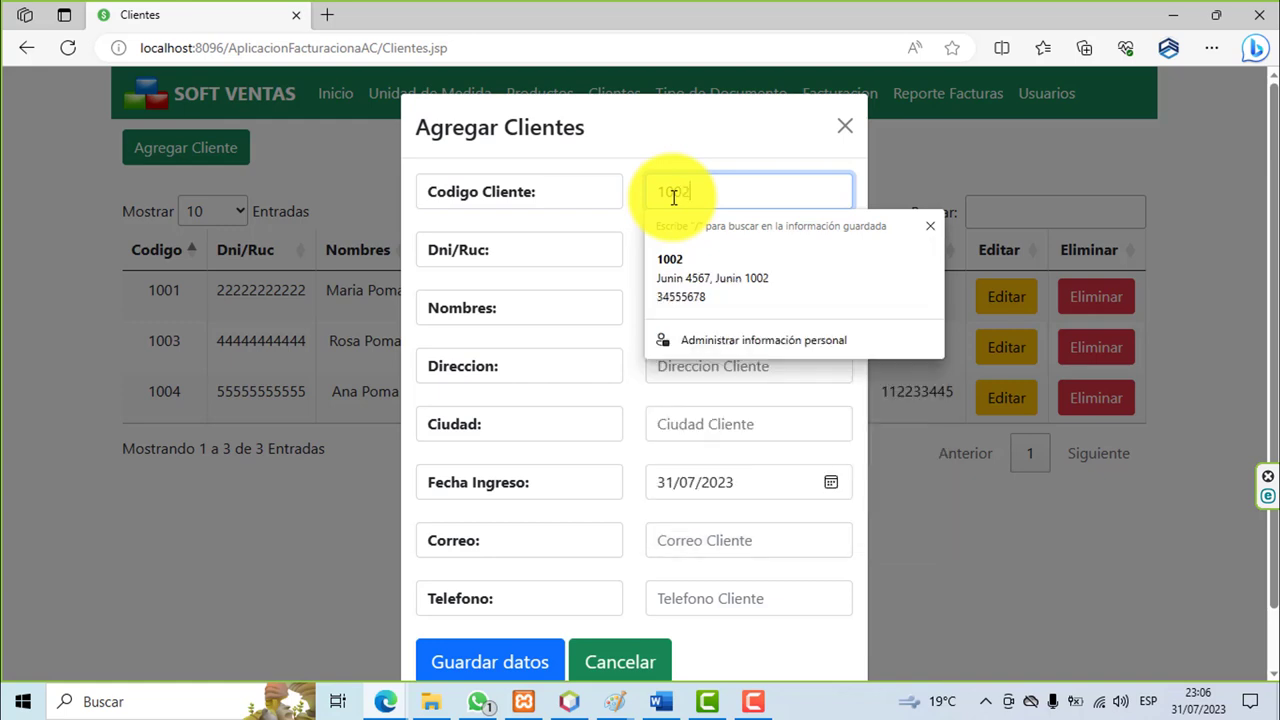
{"action": "key", "text": "Escape"}
{"action": "left_click", "coordinate": [675, 245]}
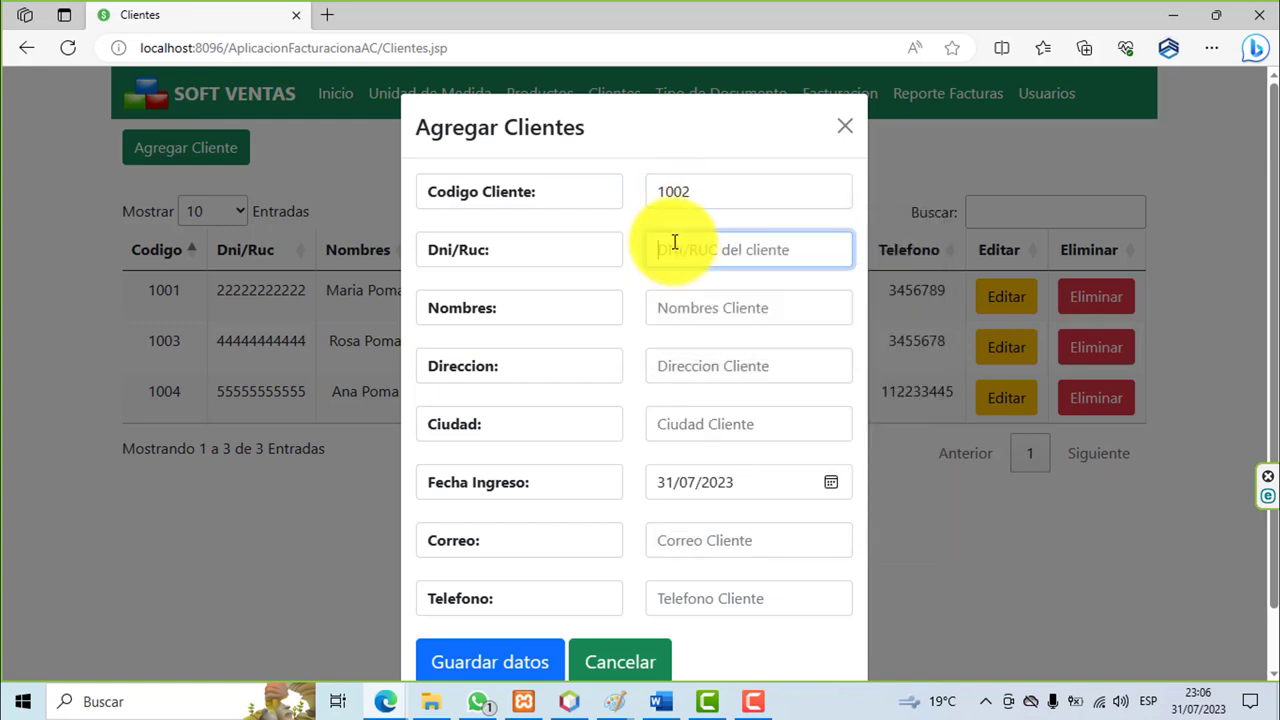
{"action": "type", "text": "1"}
{"action": "type", "text": "1111111111"}
{"action": "left_click", "coordinate": [678, 306]}
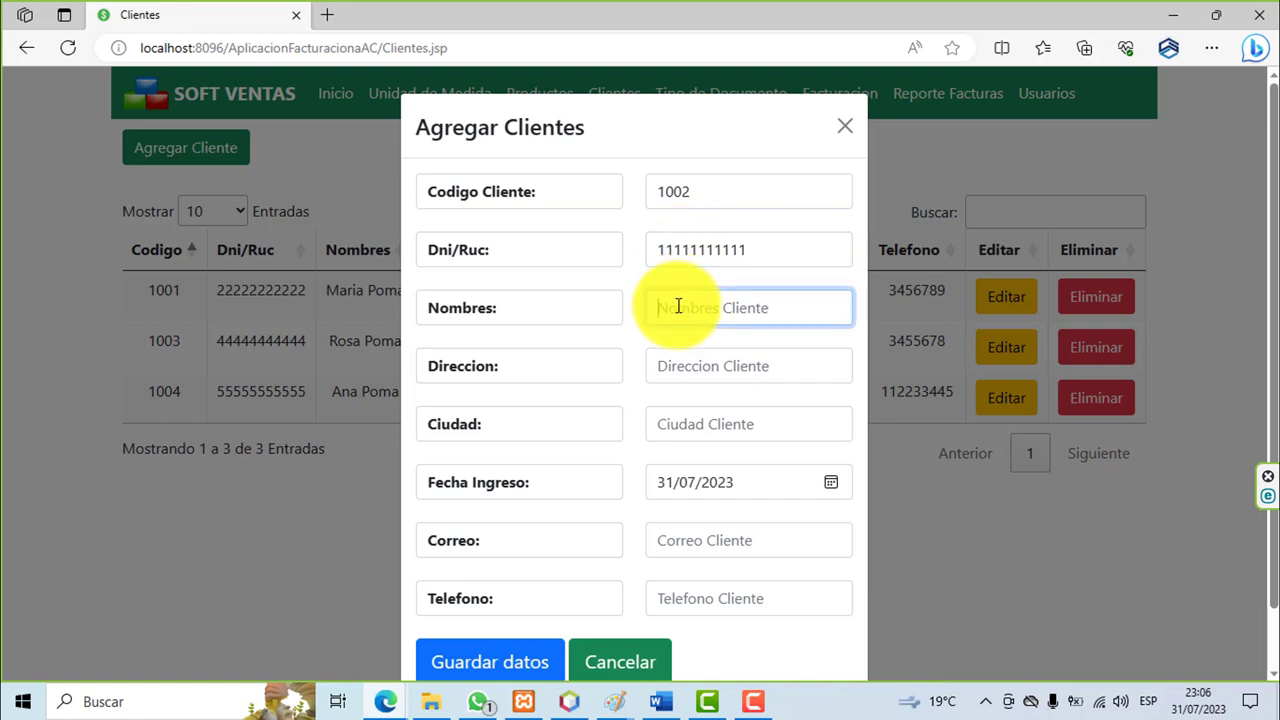
{"action": "left_click", "coordinate": [686, 350]}
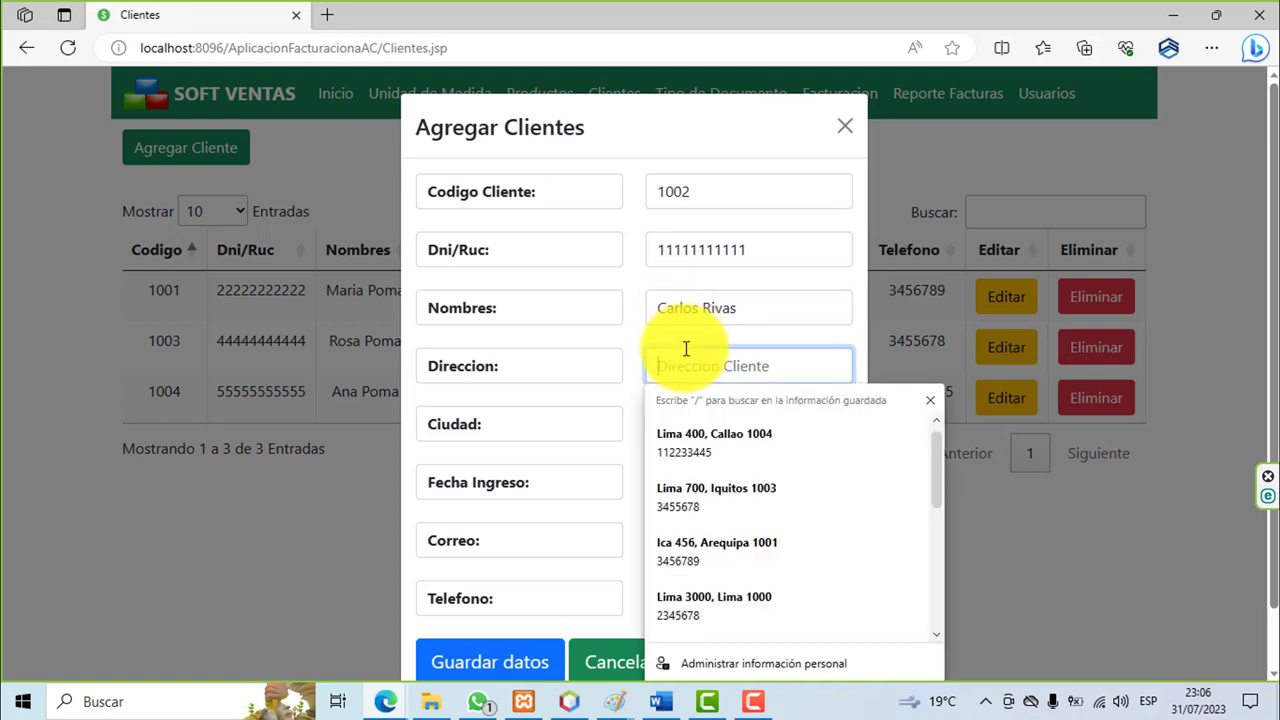
{"action": "type", "text": "Lima 444"}
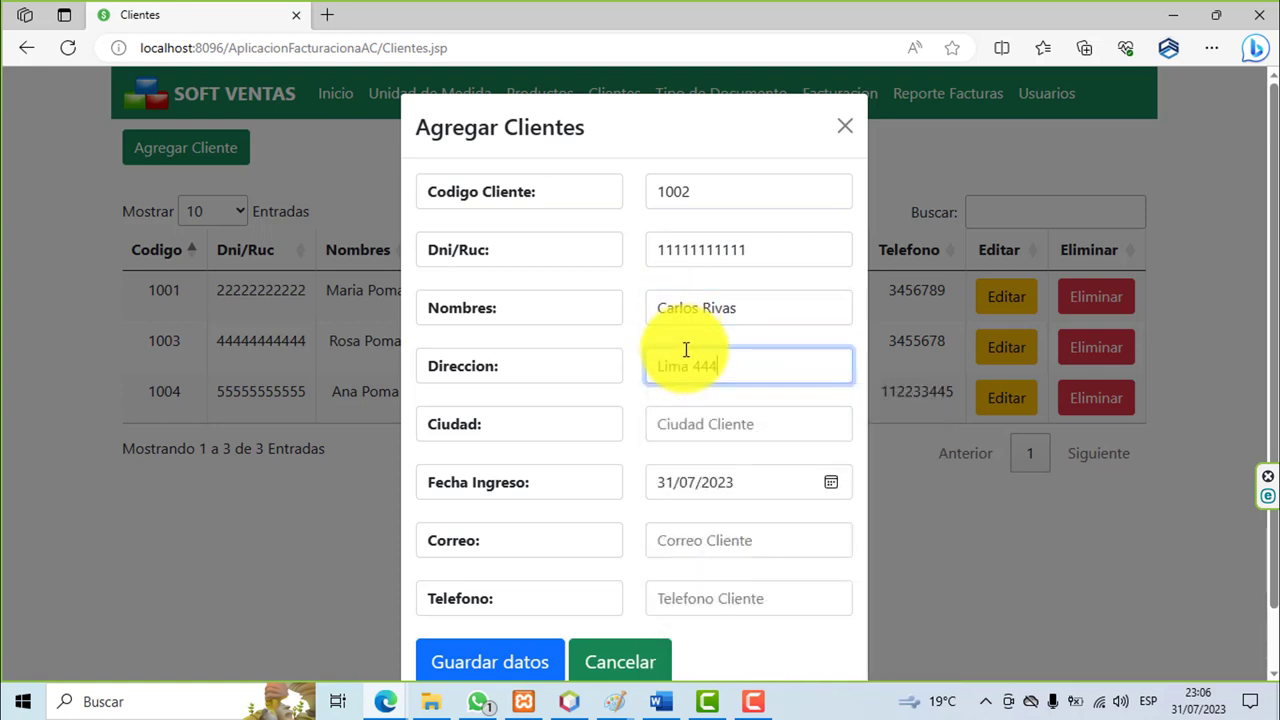
{"action": "type", "text": "0"}
Step: Enter city Lima, the client's e-mail (fixing a typo) and phone number, then save the client
{"action": "left_click", "coordinate": [700, 428]}
{"action": "type", "text": "L"}
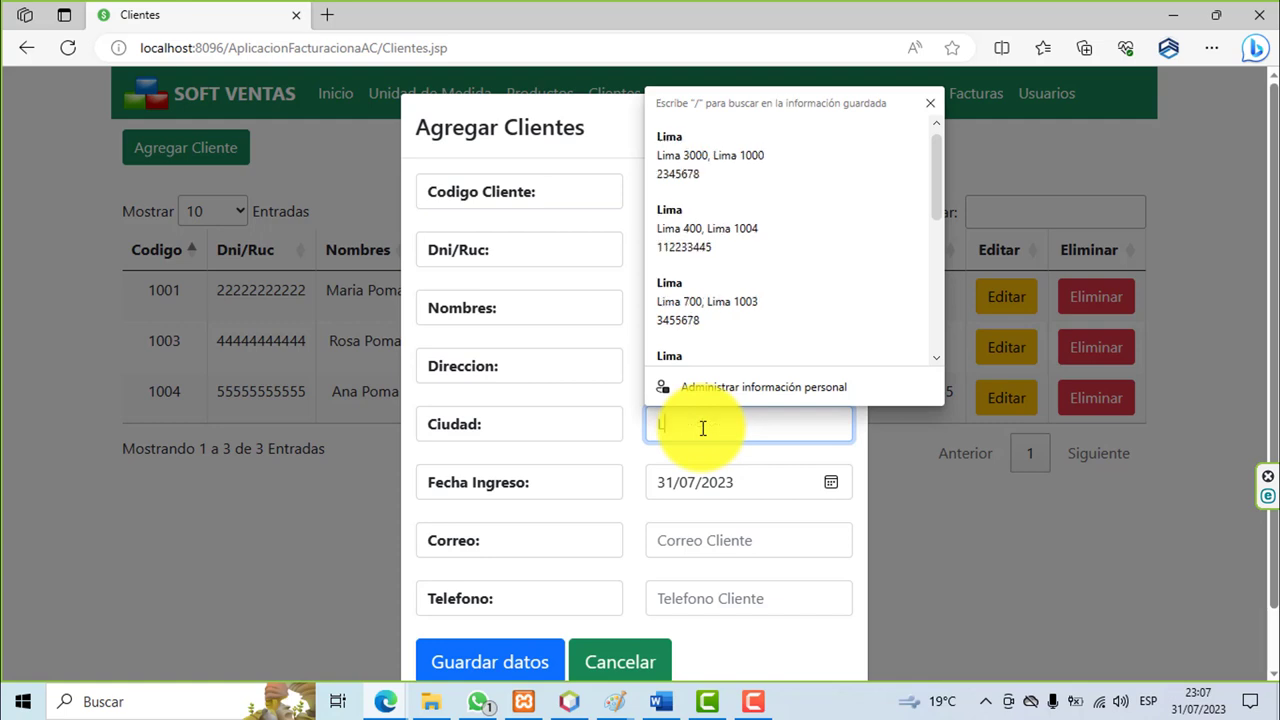
{"action": "type", "text": "ima"}
{"action": "left_click", "coordinate": [686, 543]}
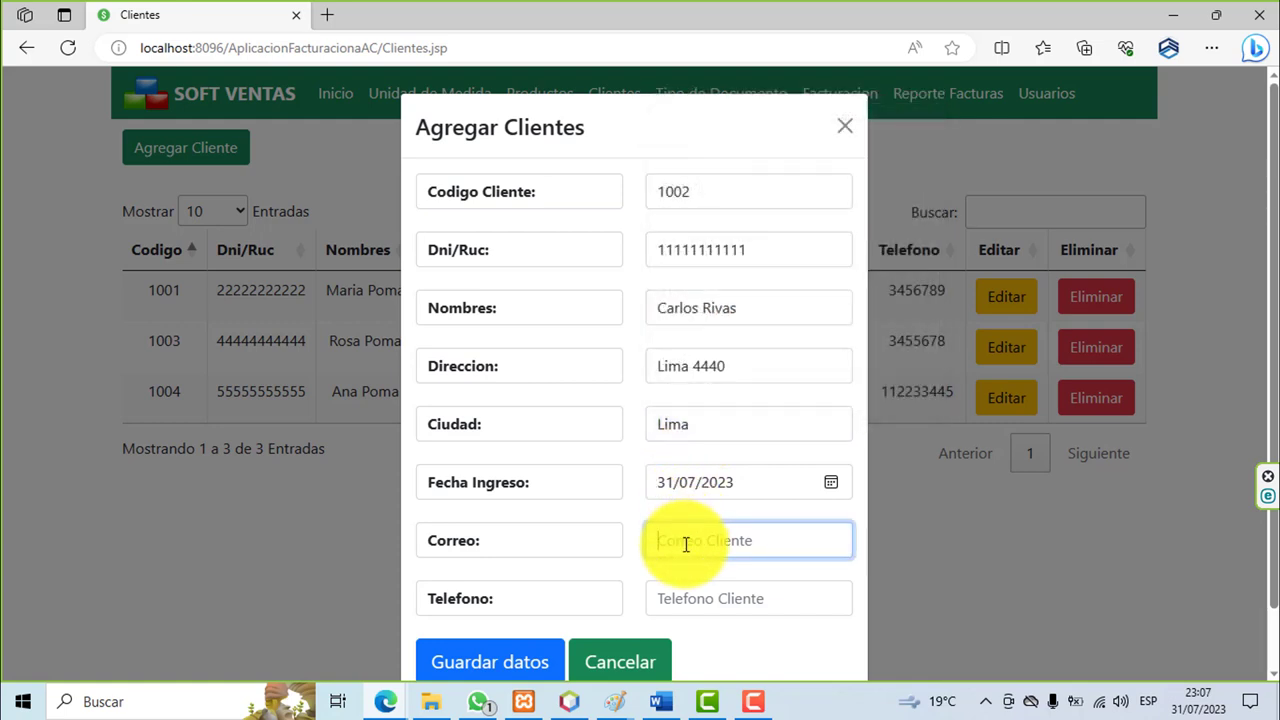
{"action": "key", "text": "Left"}
{"action": "key", "text": "Left"}
{"action": "key", "text": "Left"}
{"action": "key", "text": "Left"}
{"action": "key", "text": "BackSpace"}
{"action": "type", "text": "@"}
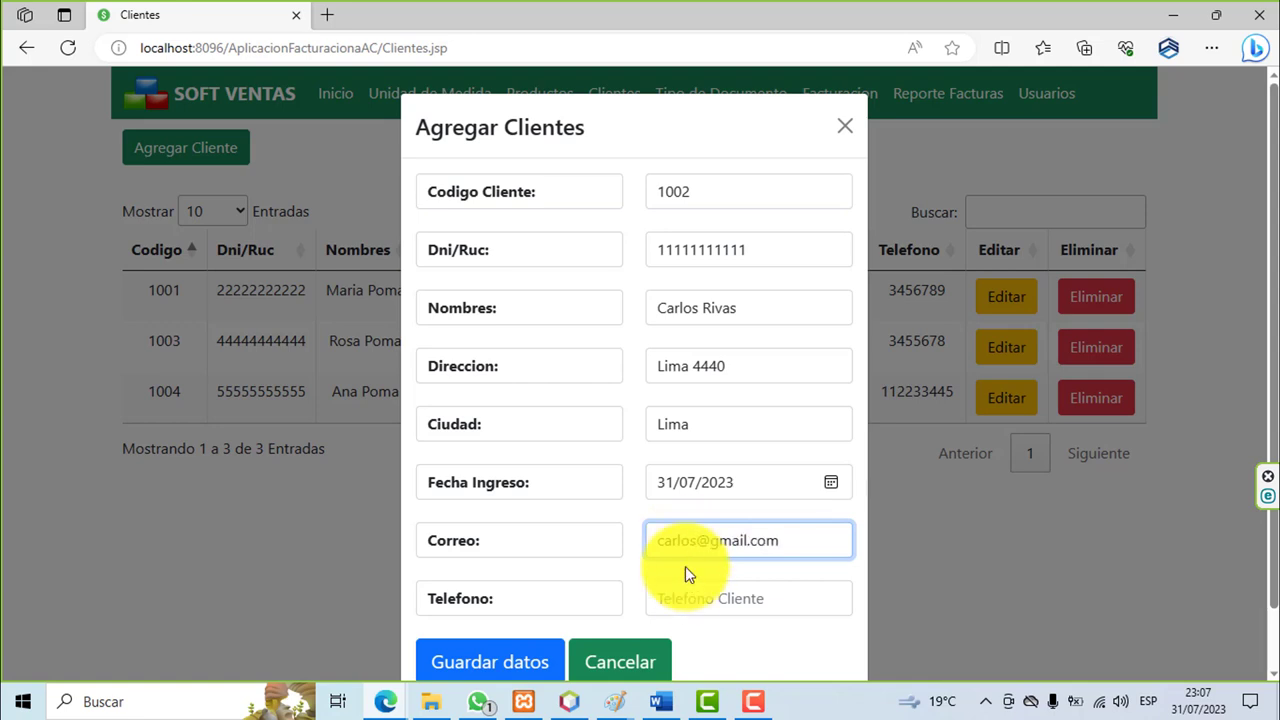
{"action": "left_click", "coordinate": [697, 590]}
{"action": "type", "text": "1122"}
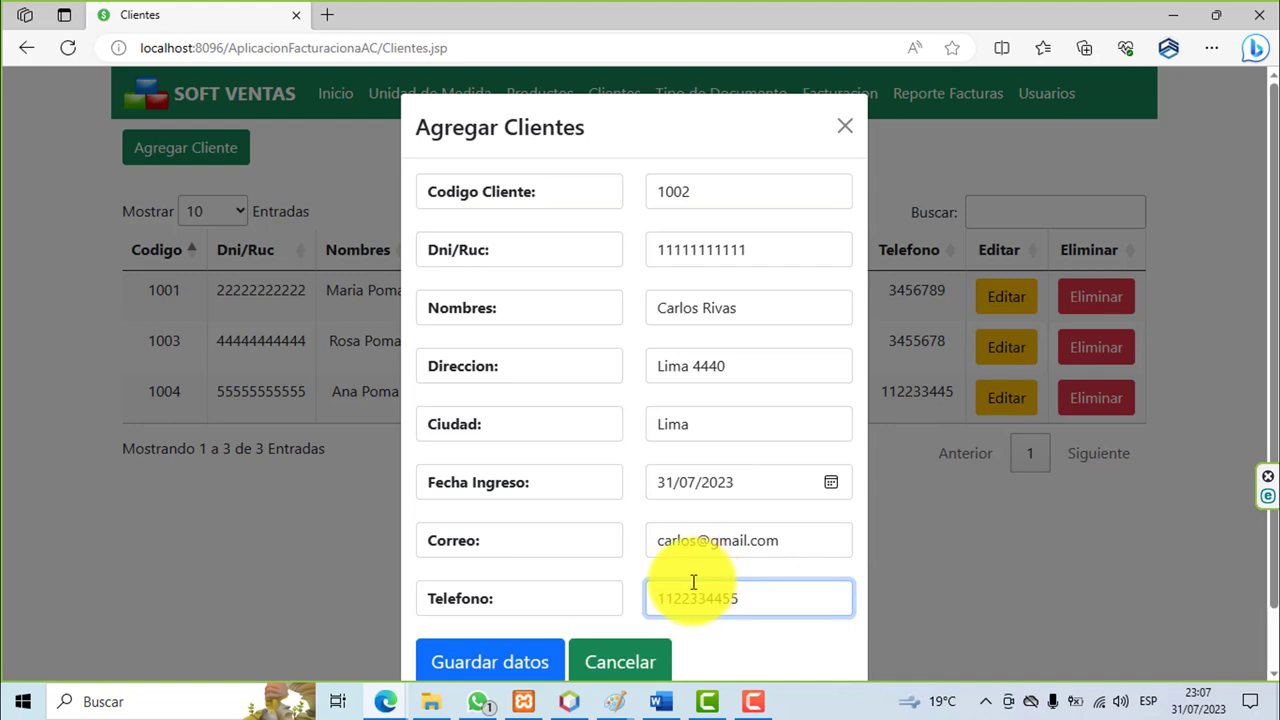
{"action": "type", "text": "334455"}
{"action": "left_click", "coordinate": [550, 660]}
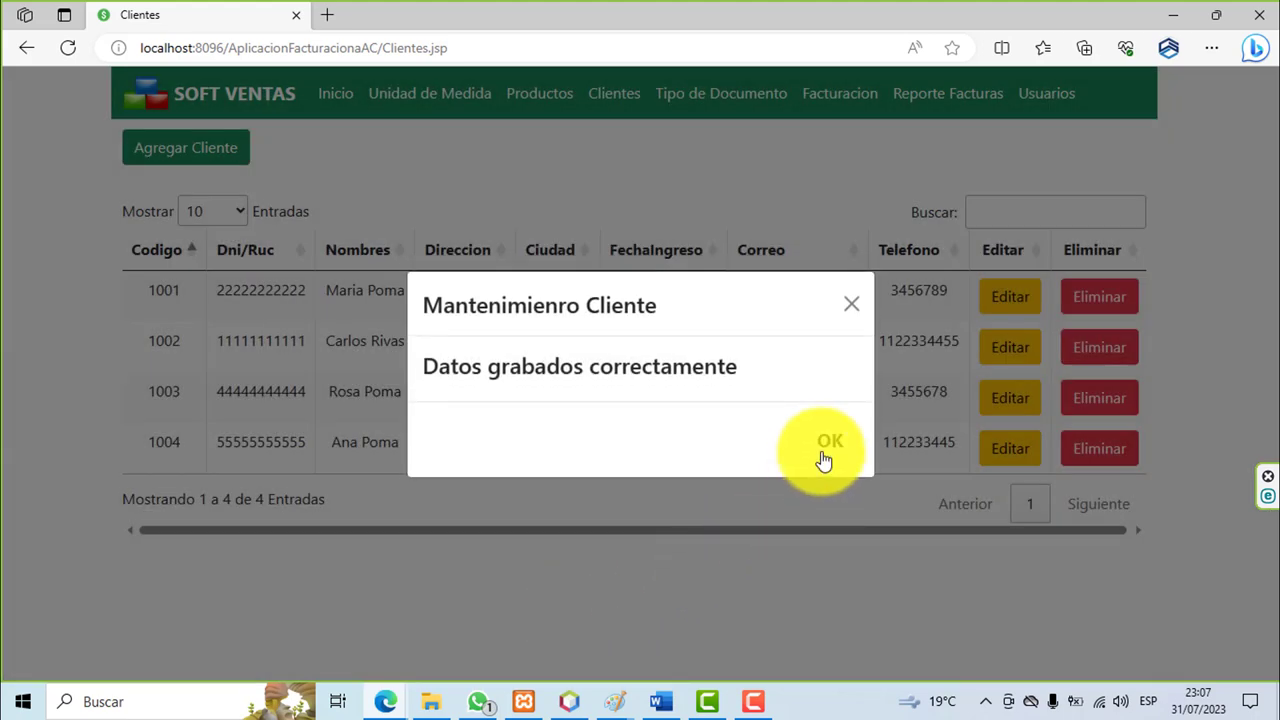
{"action": "left_click", "coordinate": [822, 455]}
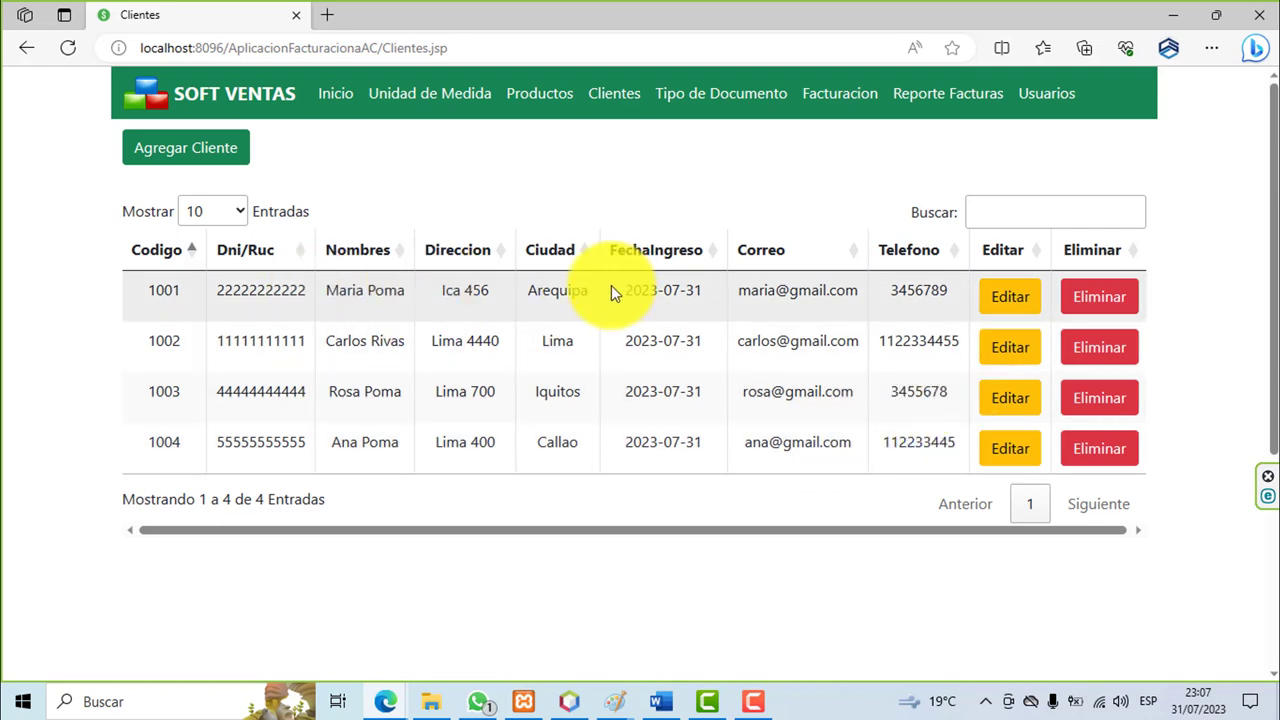
Step: On the Tipo Documento page, begin a new document type with code doc001 and type Factura
{"action": "left_click", "coordinate": [680, 108]}
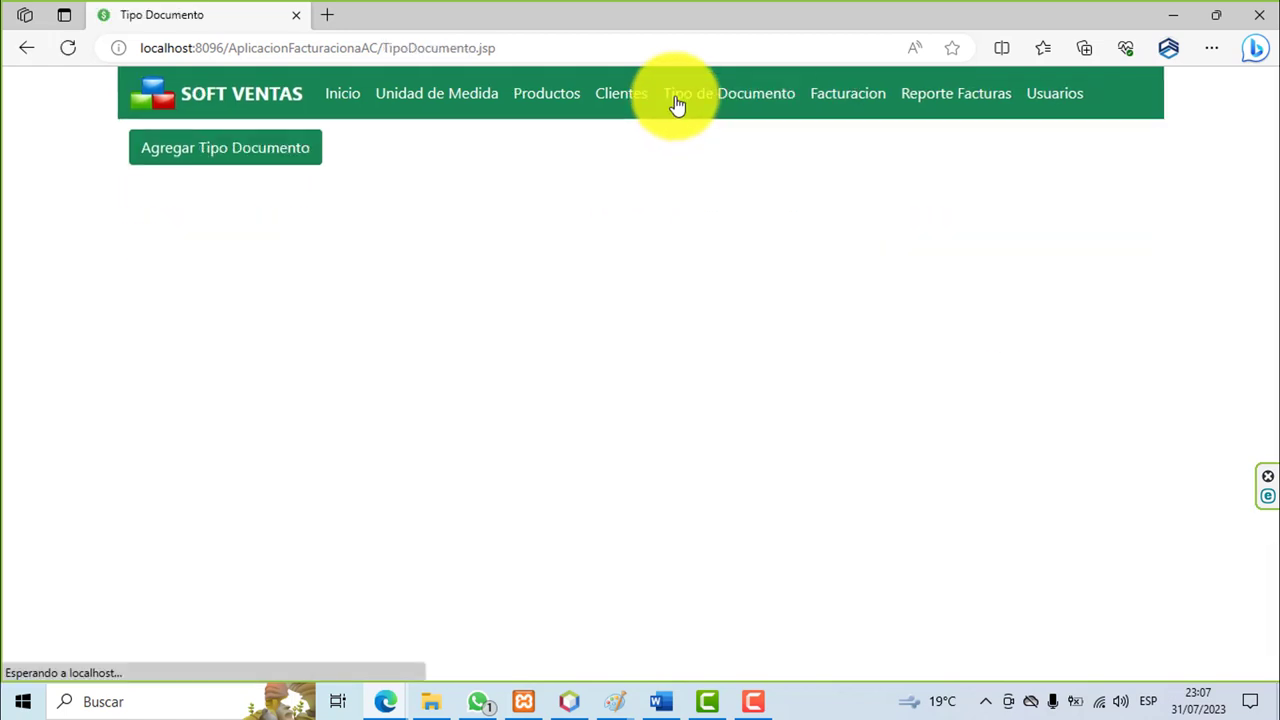
{"action": "left_click", "coordinate": [268, 155]}
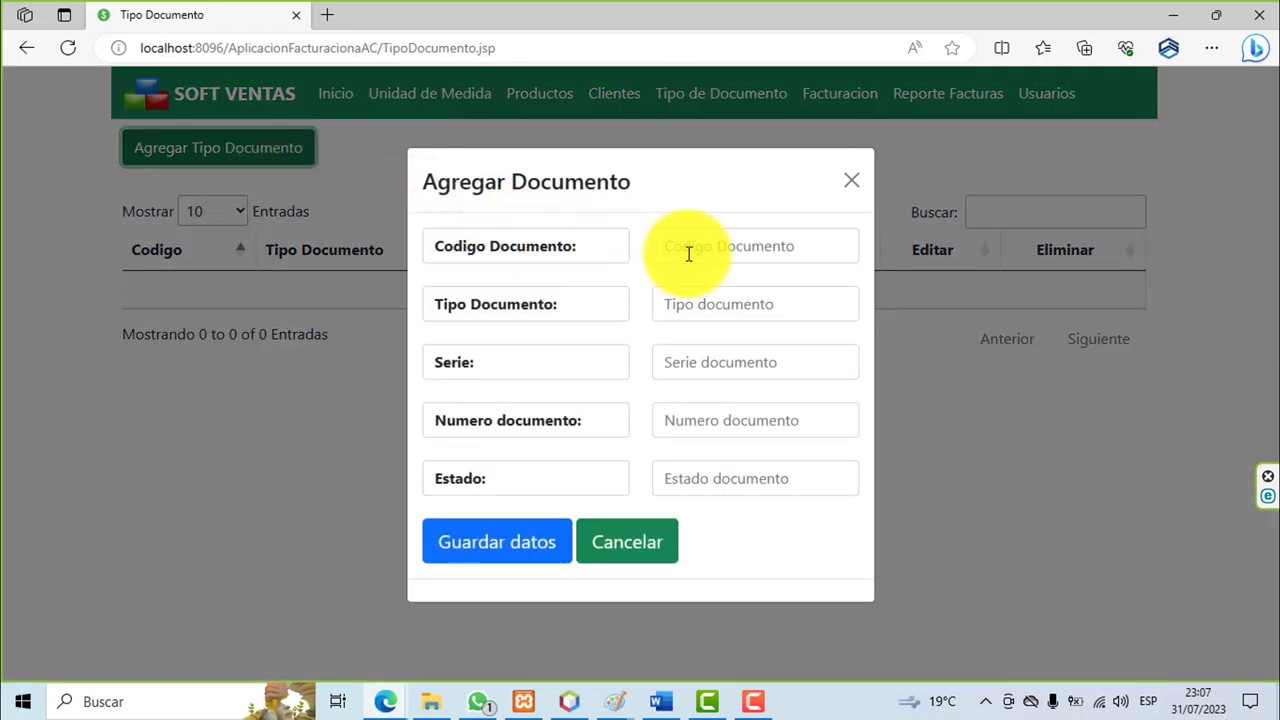
{"action": "left_click", "coordinate": [687, 248]}
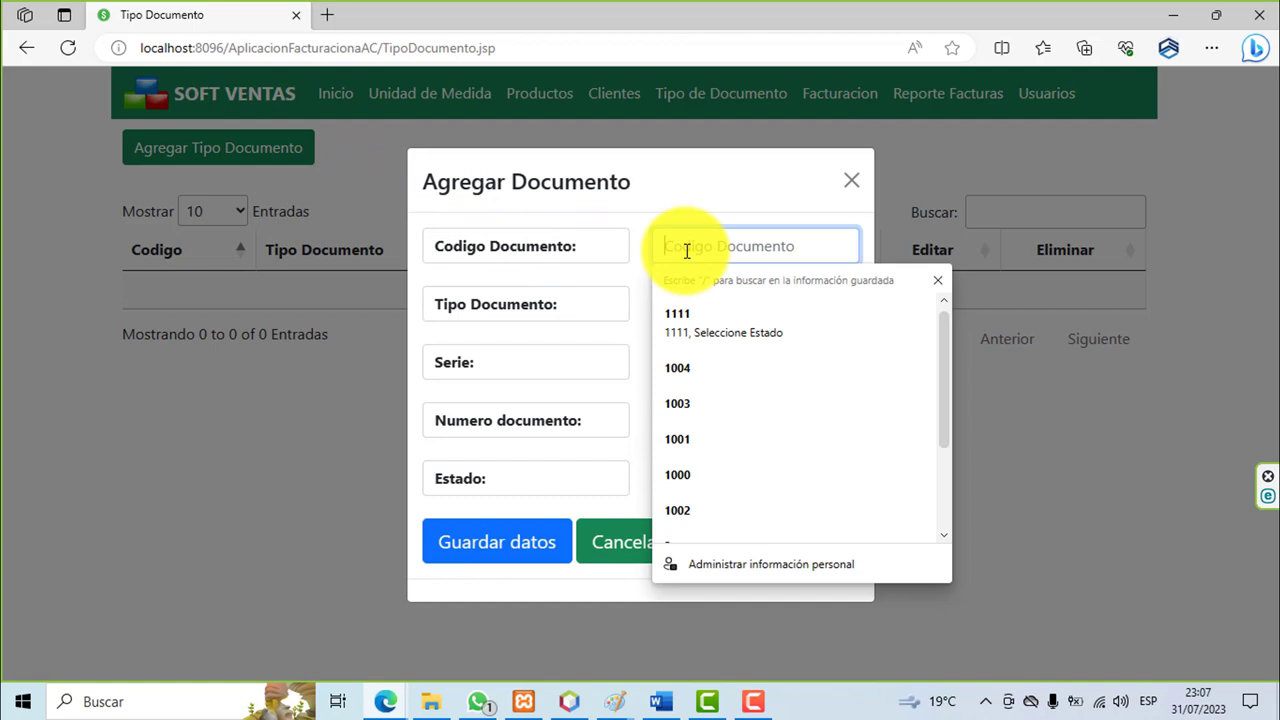
{"action": "type", "text": "doc001"}
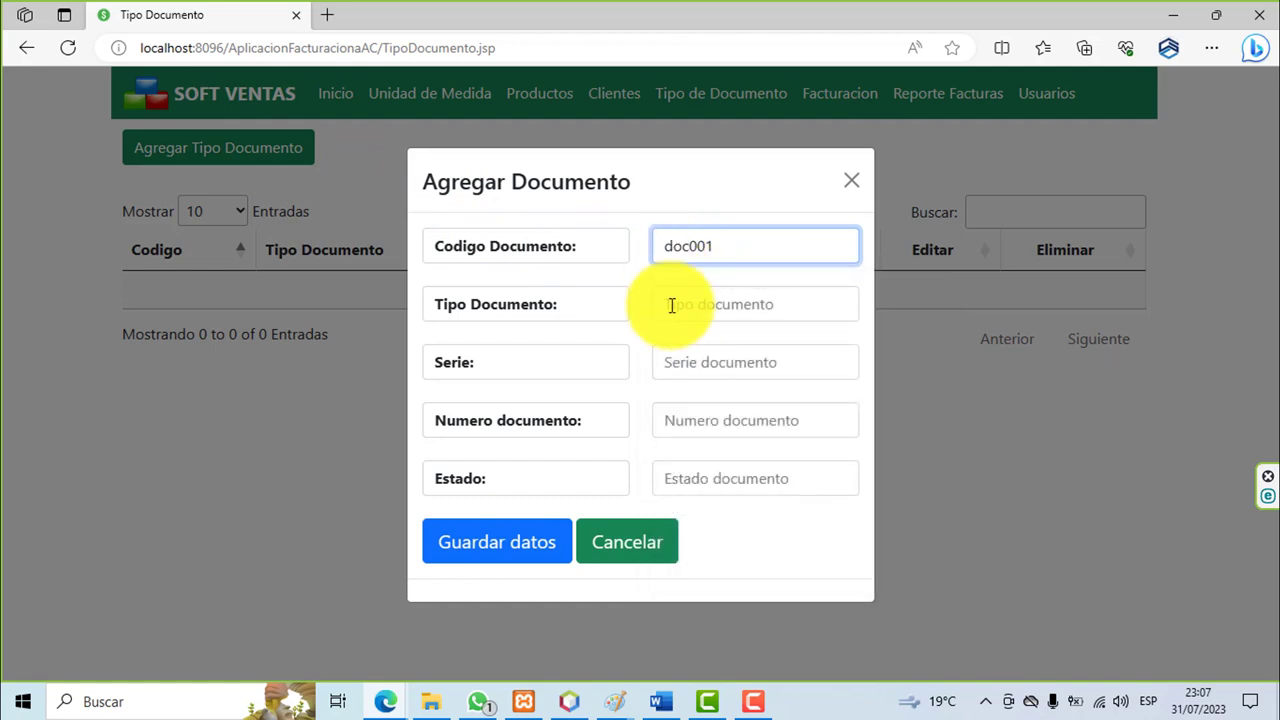
{"action": "left_click", "coordinate": [677, 314]}
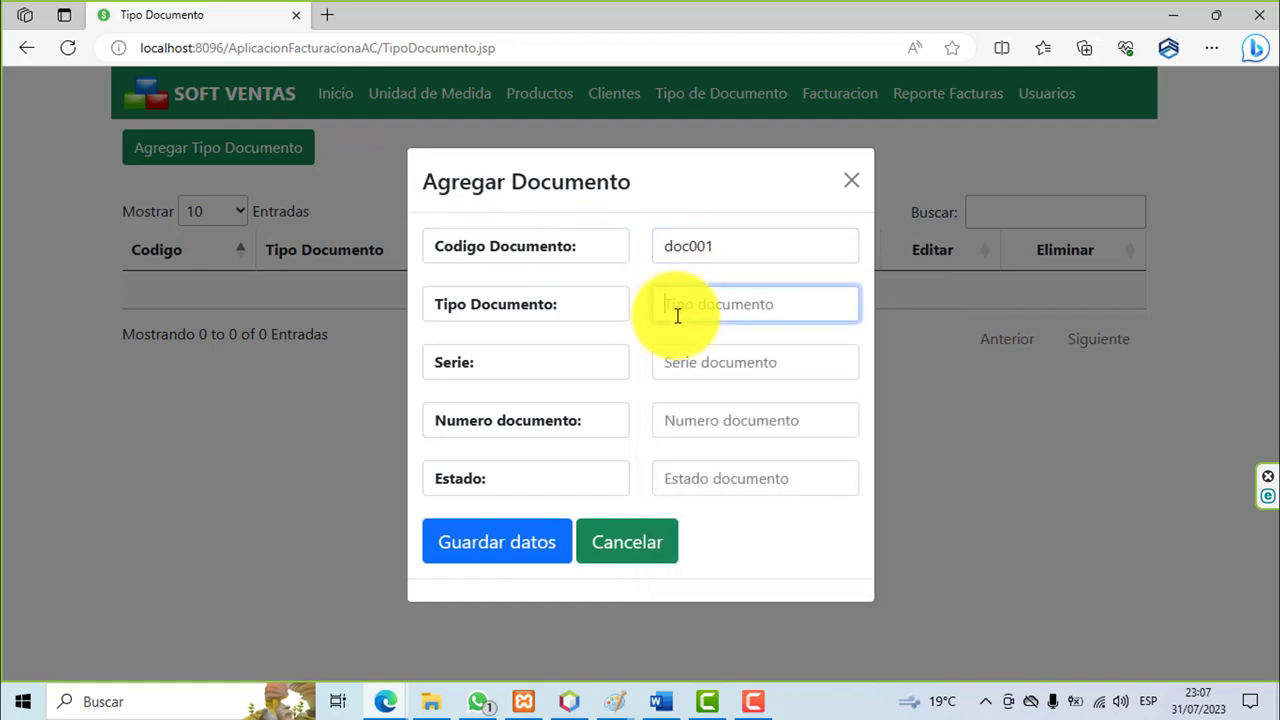
{"action": "type", "text": "Factura"}
Step: Add series F001, number 1 and status Activo, then save the Factura record
{"action": "left_click", "coordinate": [689, 361]}
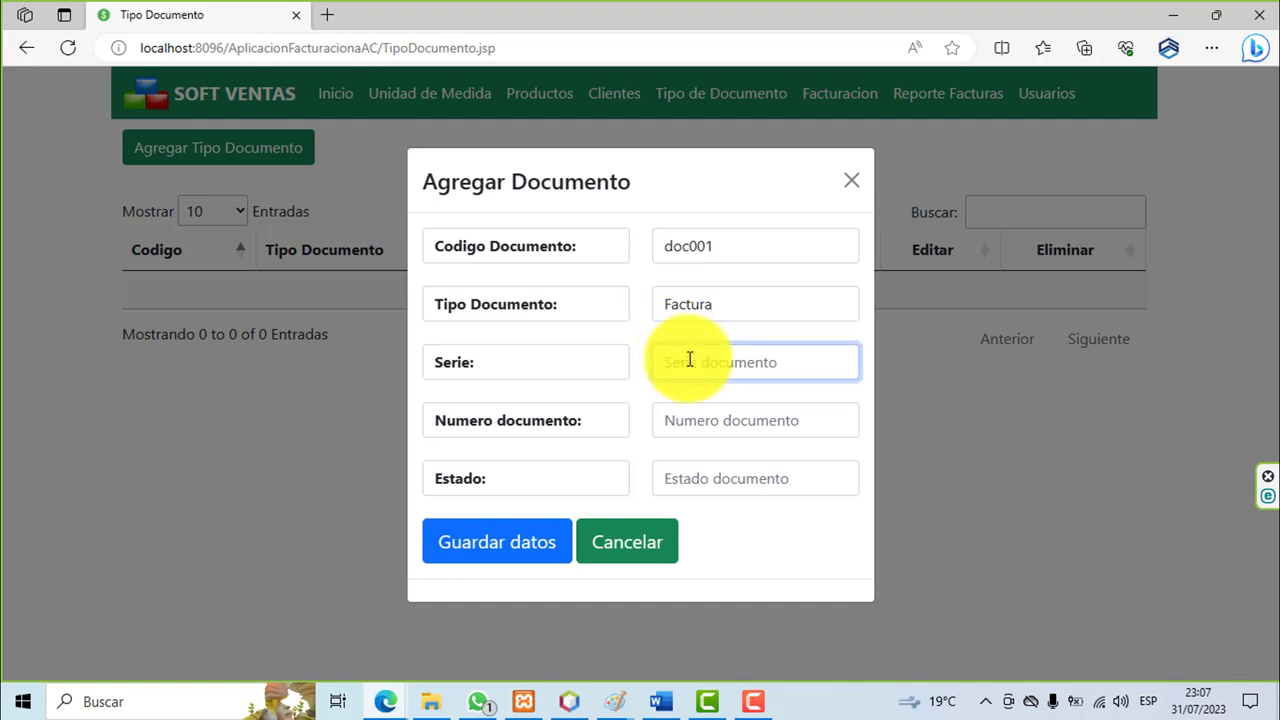
{"action": "type", "text": "F001"}
{"action": "left_click", "coordinate": [685, 430]}
{"action": "type", "text": "1"}
{"action": "left_click", "coordinate": [686, 476]}
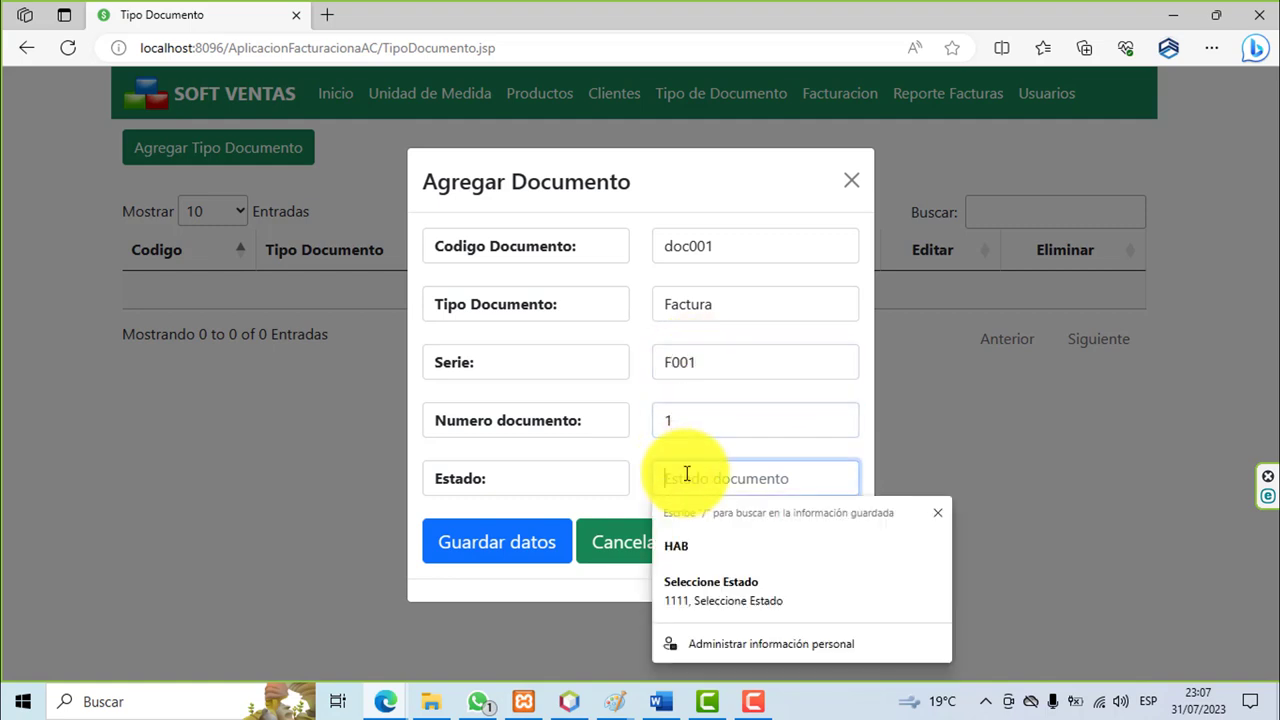
{"action": "type", "text": "Act"}
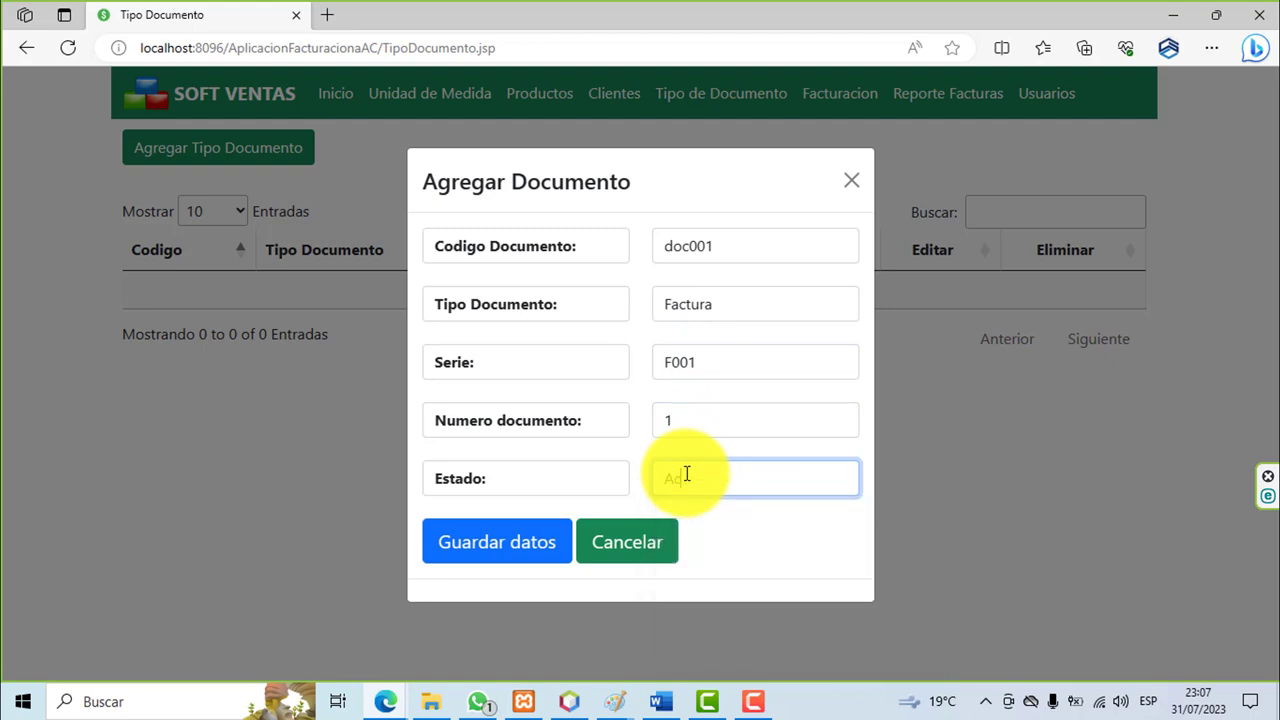
{"action": "type", "text": "ivo"}
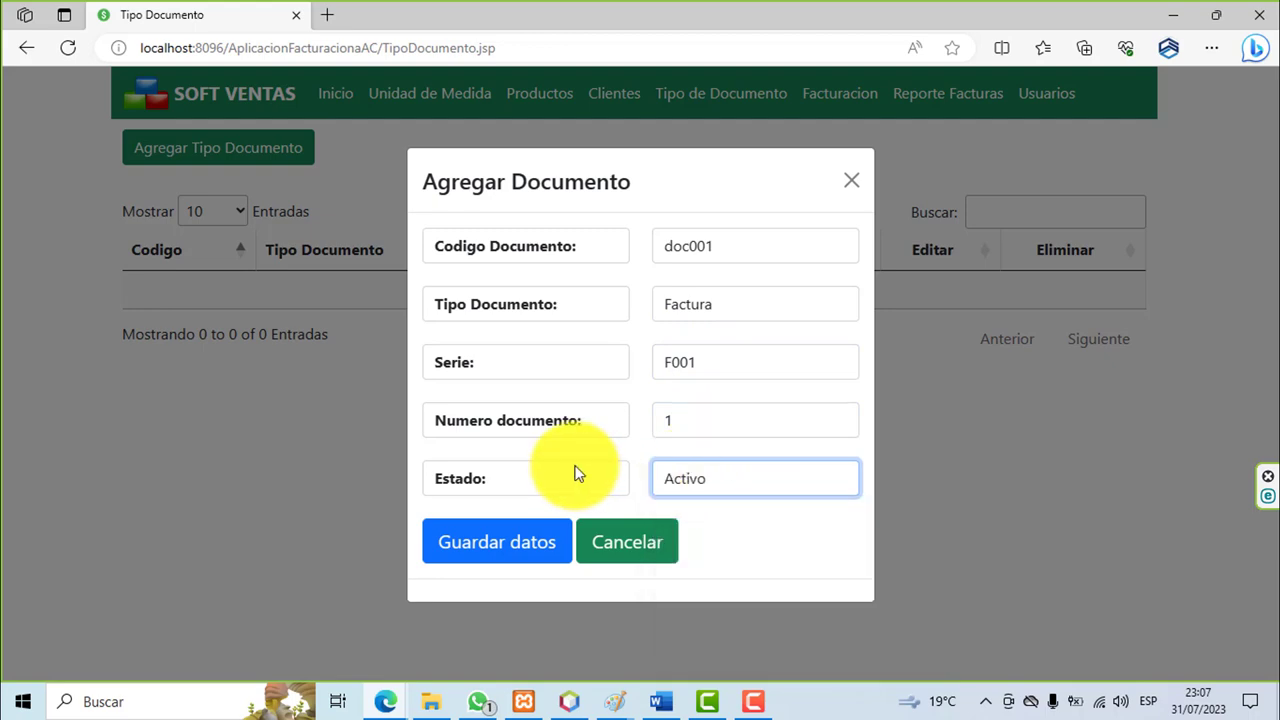
{"action": "left_click", "coordinate": [510, 546]}
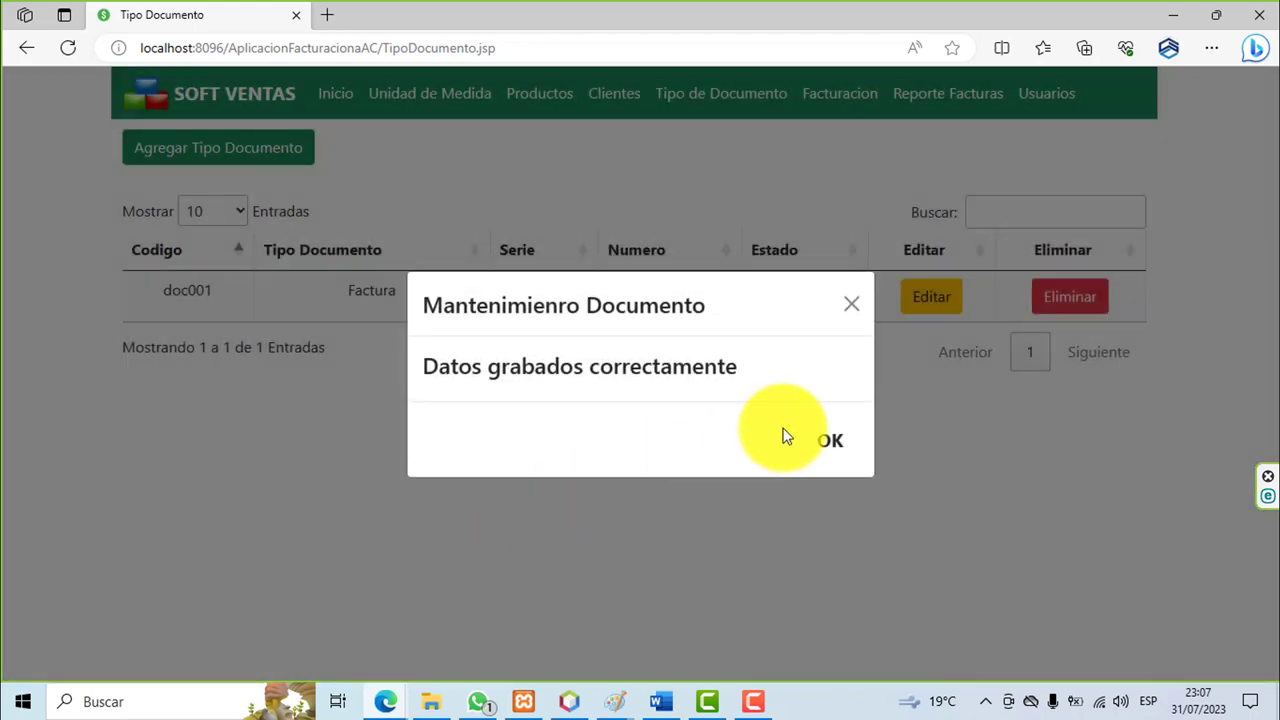
{"action": "left_click", "coordinate": [829, 450]}
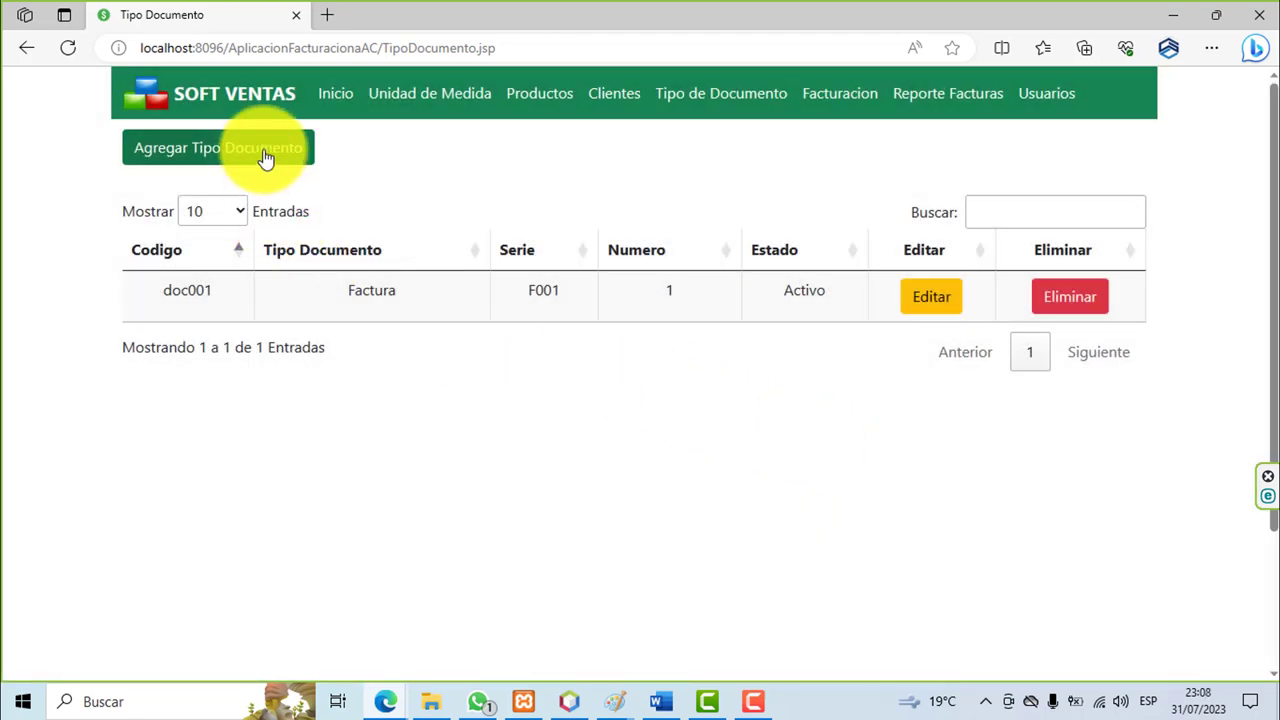
Step: Add document type doc002 Boleta with series B001, number 1, status Activo, and confirm the save
{"action": "left_click", "coordinate": [266, 155]}
{"action": "left_click", "coordinate": [722, 248]}
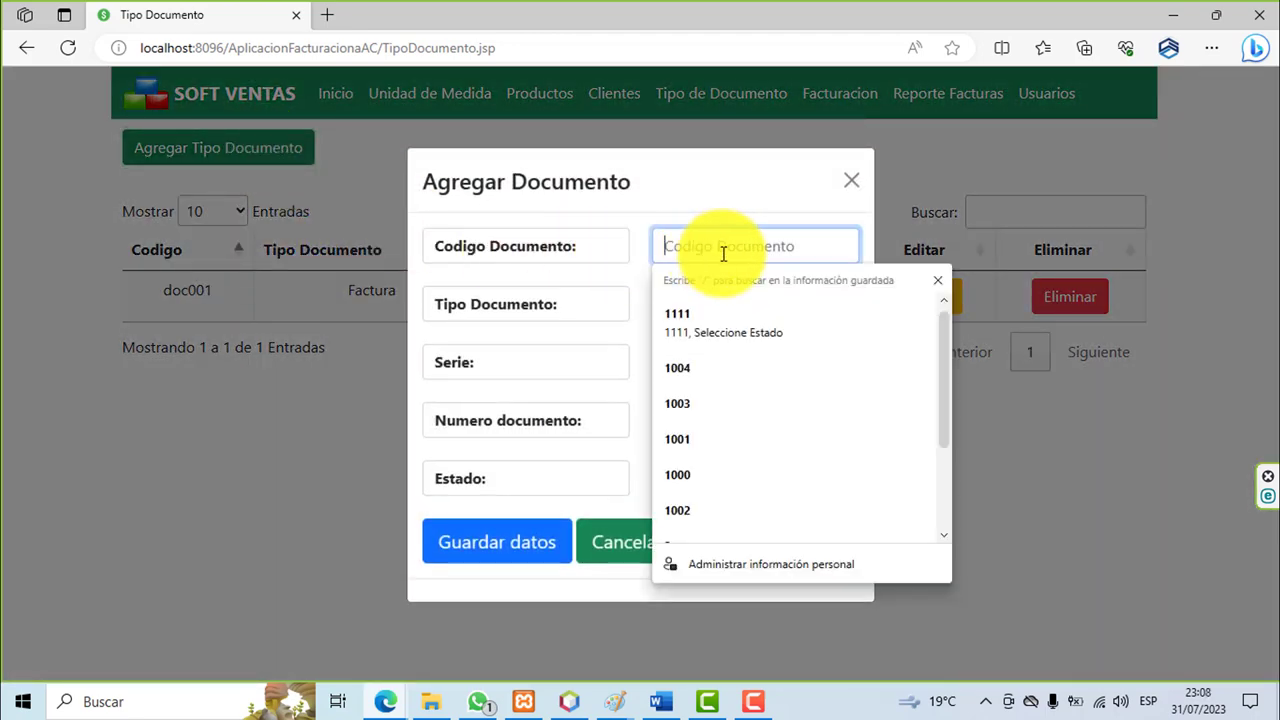
{"action": "type", "text": "D"}
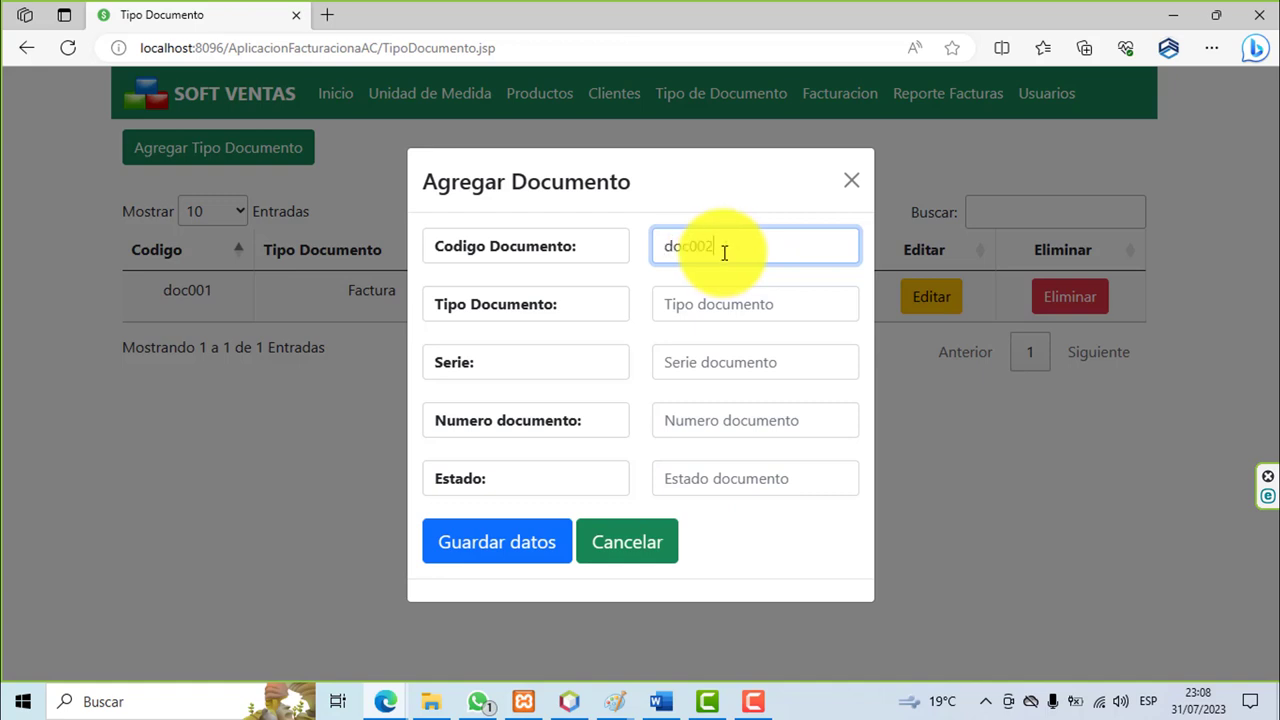
{"action": "left_click", "coordinate": [711, 305]}
{"action": "type", "text": "Boleta"}
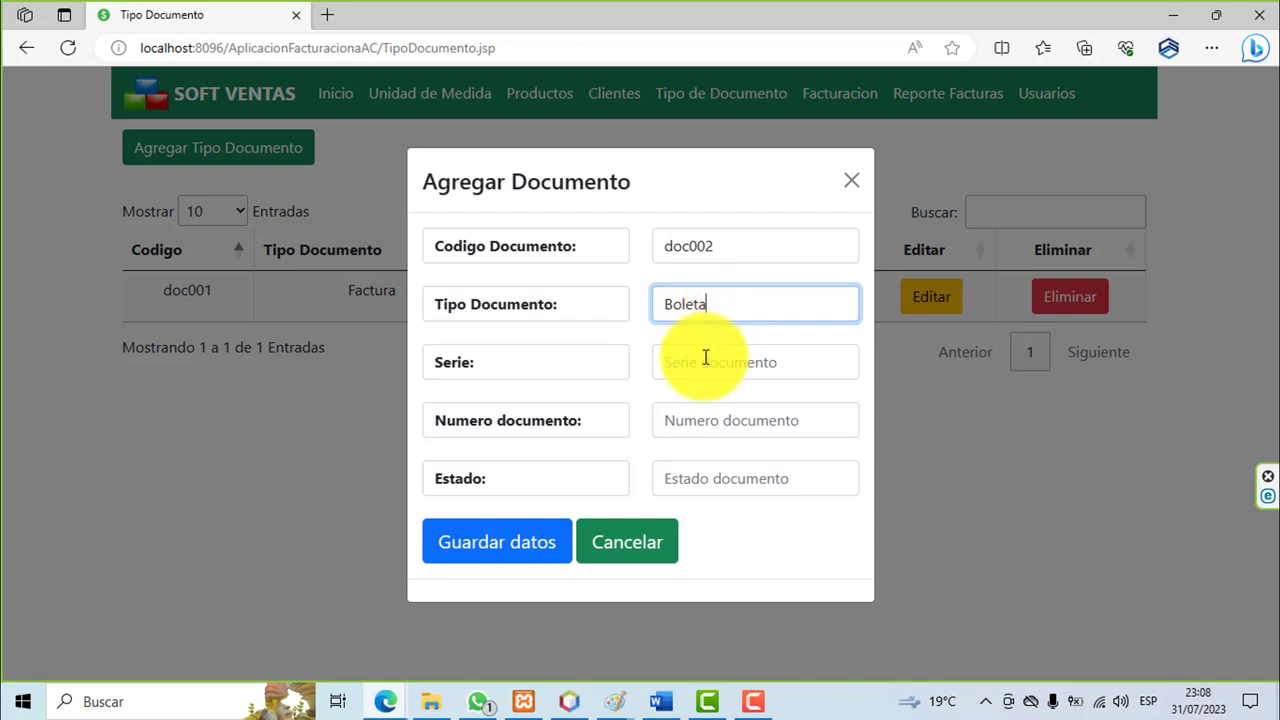
{"action": "left_click", "coordinate": [706, 358]}
{"action": "type", "text": "B001"}
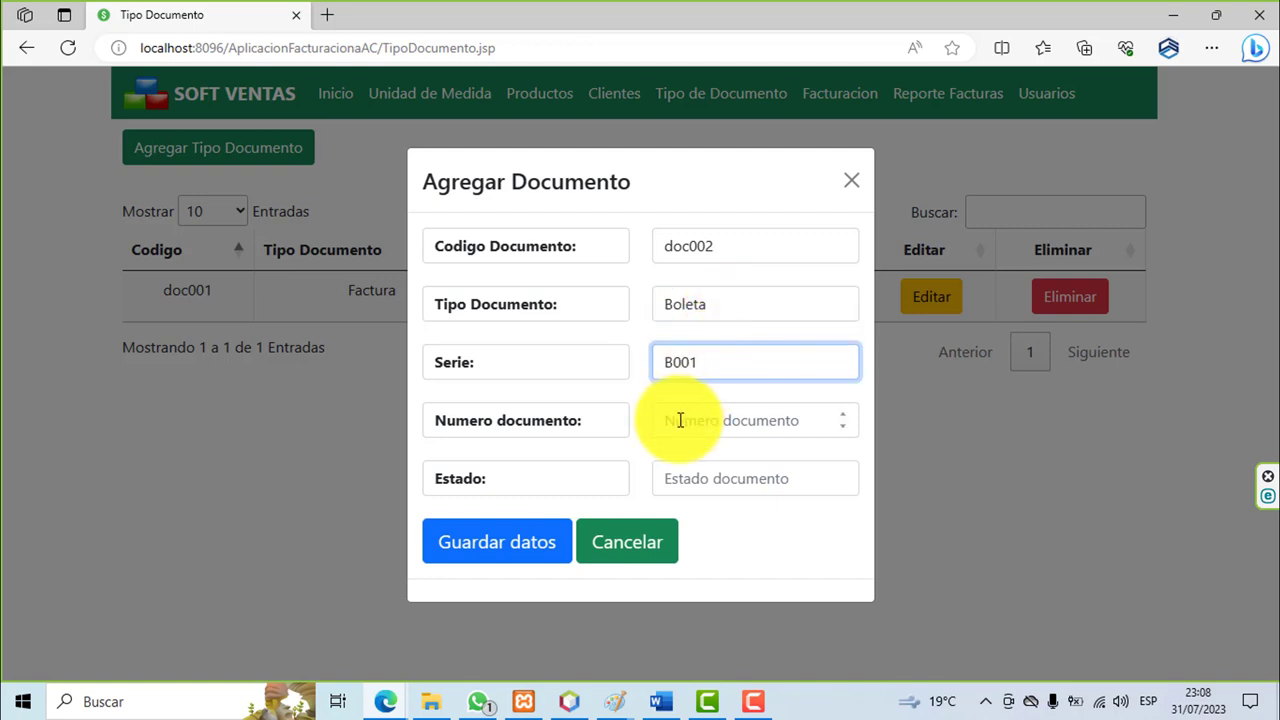
{"action": "left_click", "coordinate": [679, 422]}
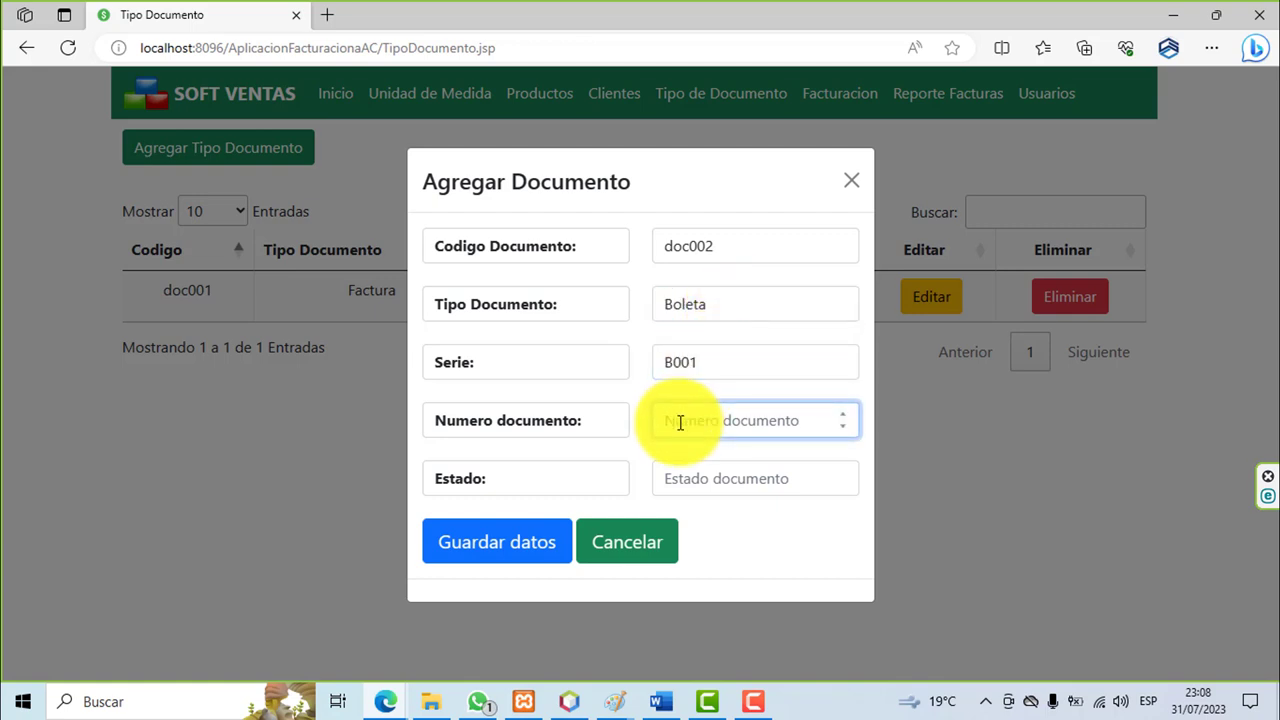
{"action": "type", "text": "1"}
{"action": "left_click", "coordinate": [688, 471]}
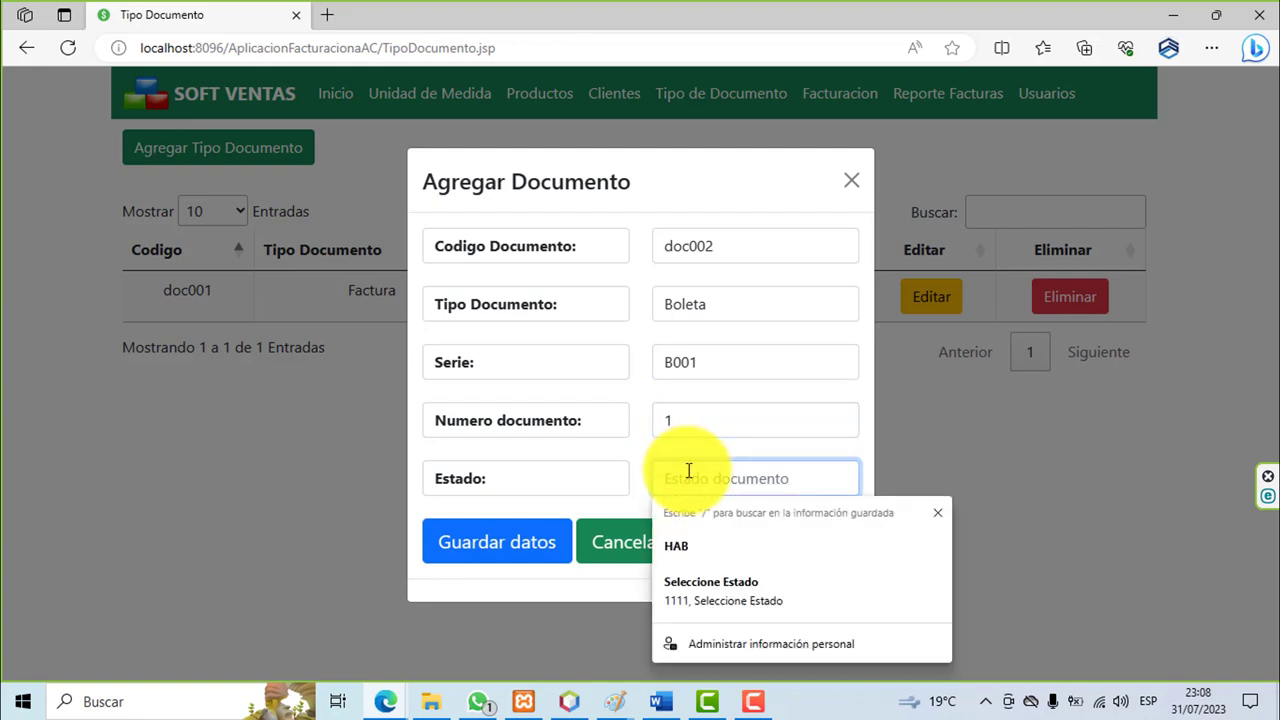
{"action": "type", "text": "Activo"}
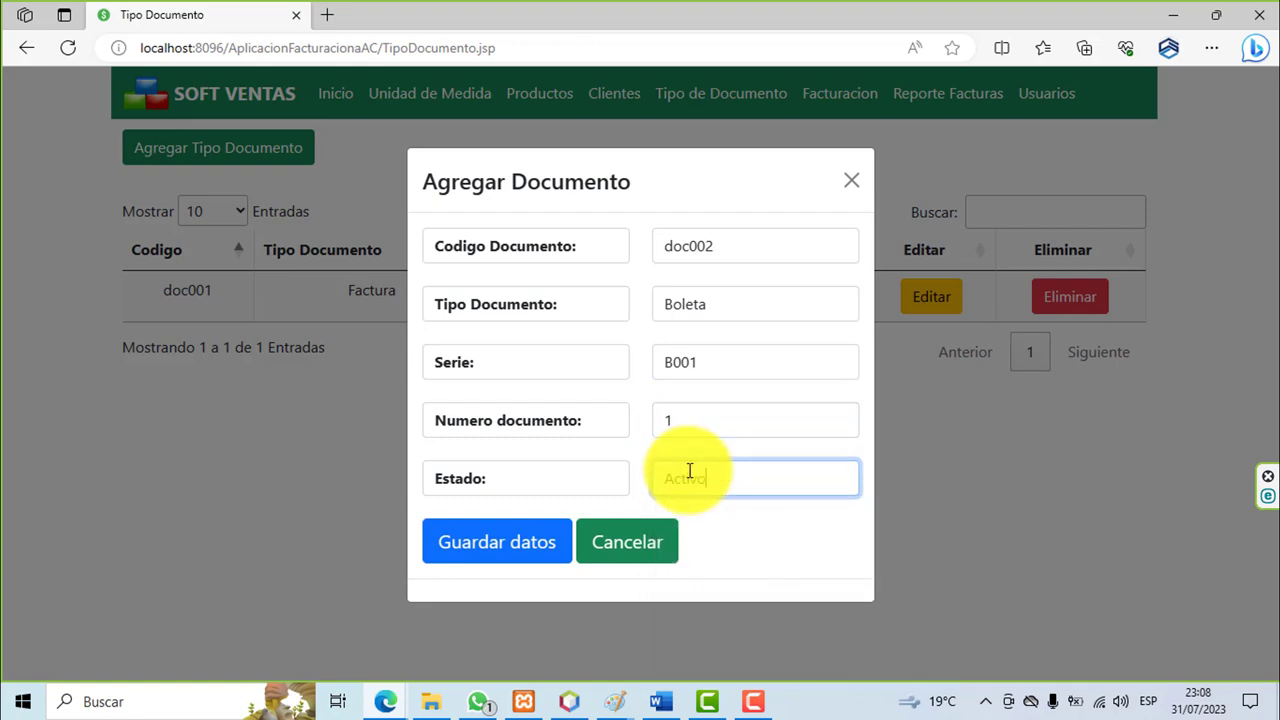
{"action": "left_click", "coordinate": [523, 533]}
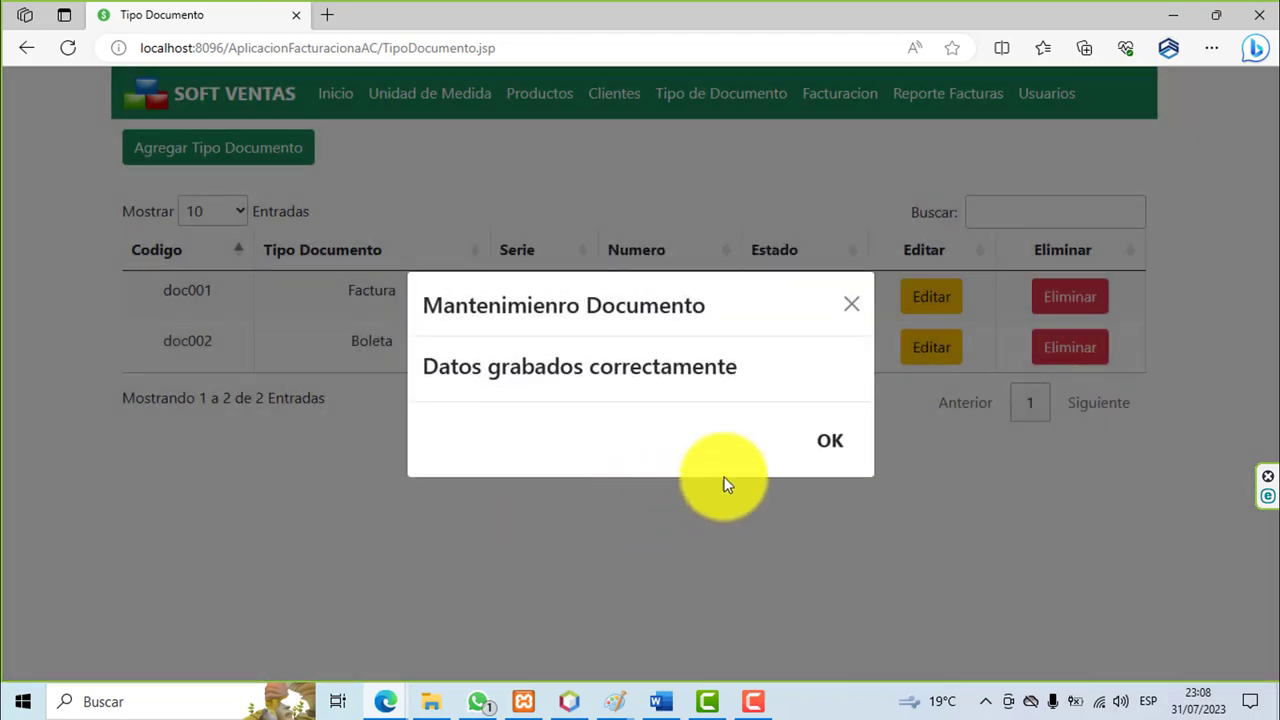
{"action": "left_click", "coordinate": [826, 446]}
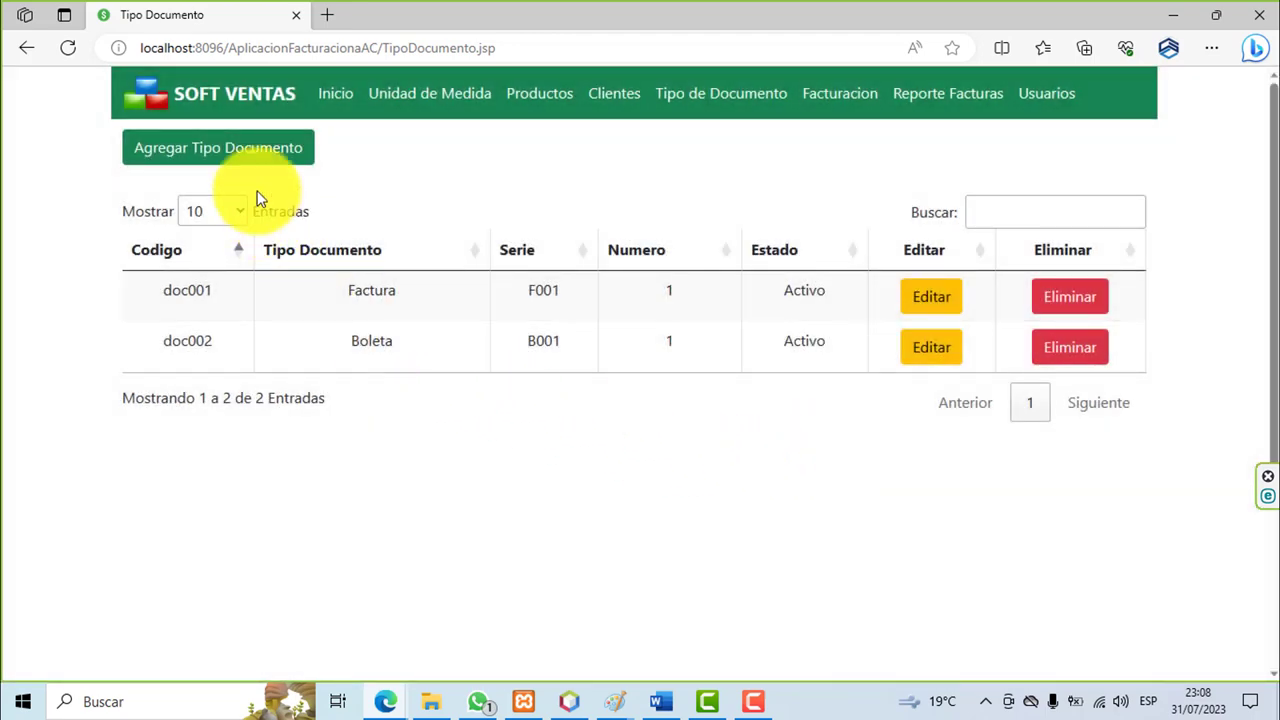
Step: Add document type Doc003 Nota de Venta with series N001, number 1, status Activo, and confirm
{"action": "left_click", "coordinate": [245, 152]}
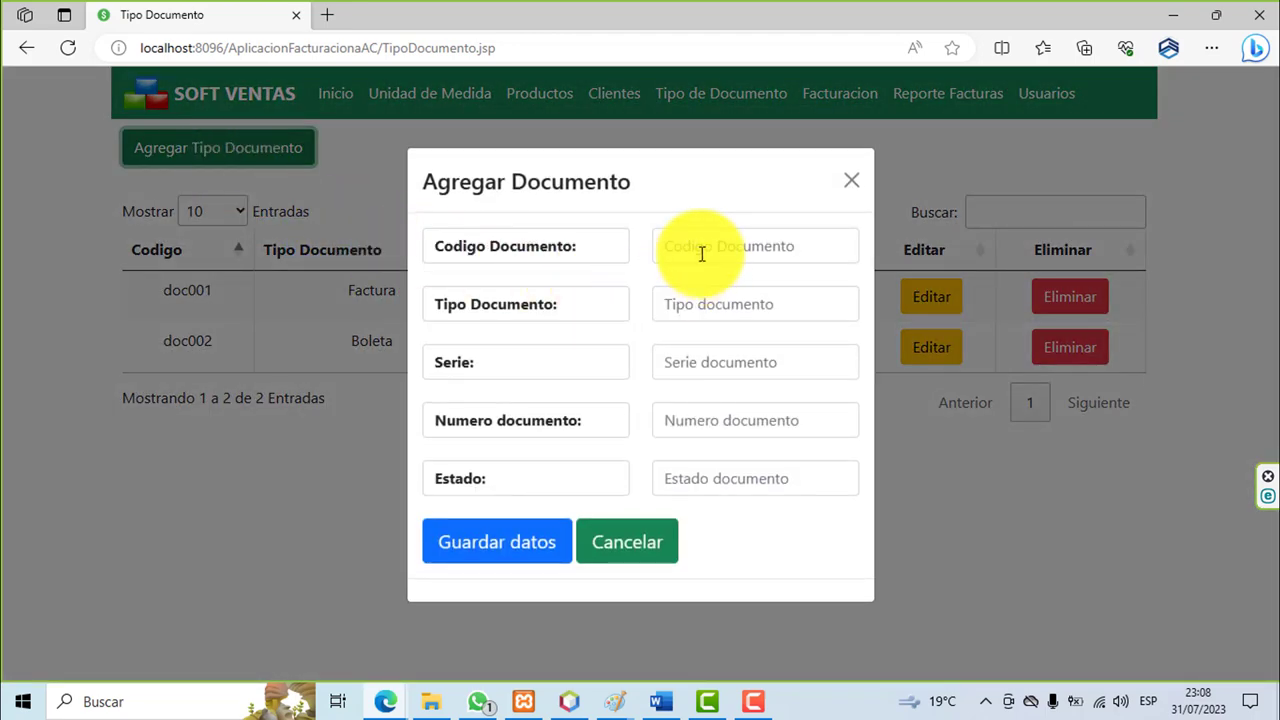
{"action": "left_click", "coordinate": [702, 254]}
{"action": "type", "text": "Doc003"}
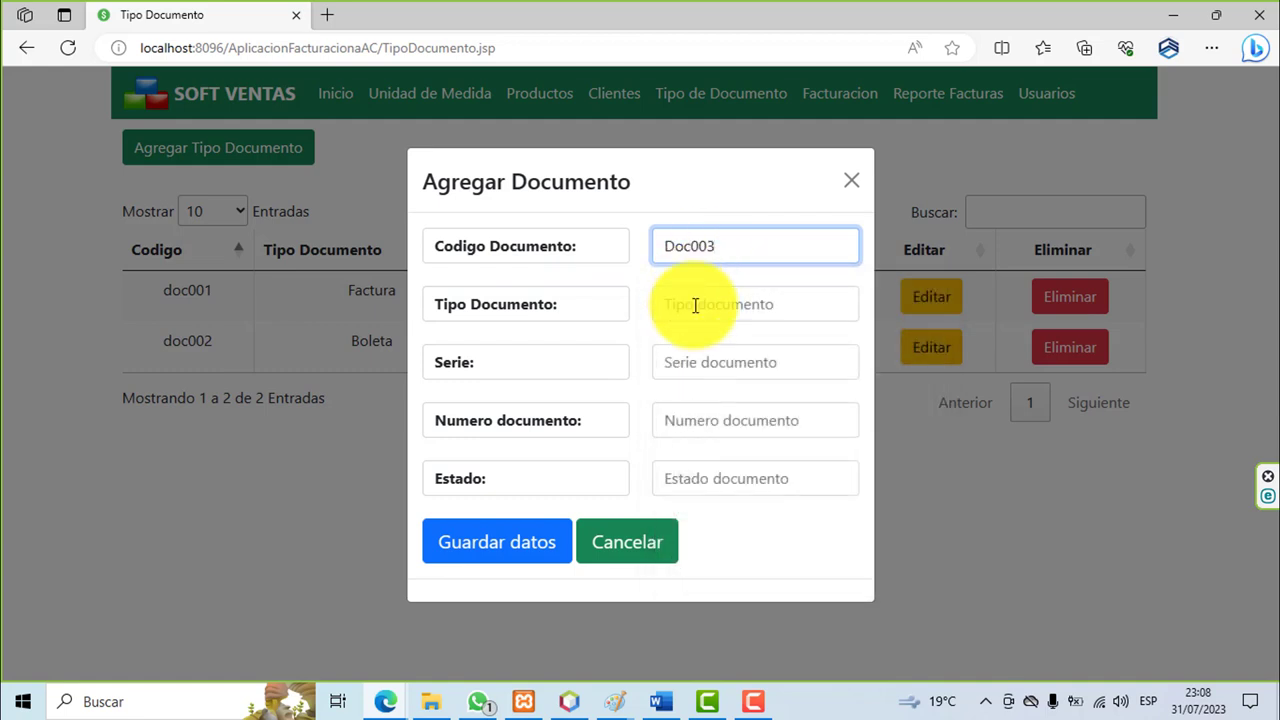
{"action": "left_click", "coordinate": [696, 313]}
{"action": "type", "text": "Nota de Venta"}
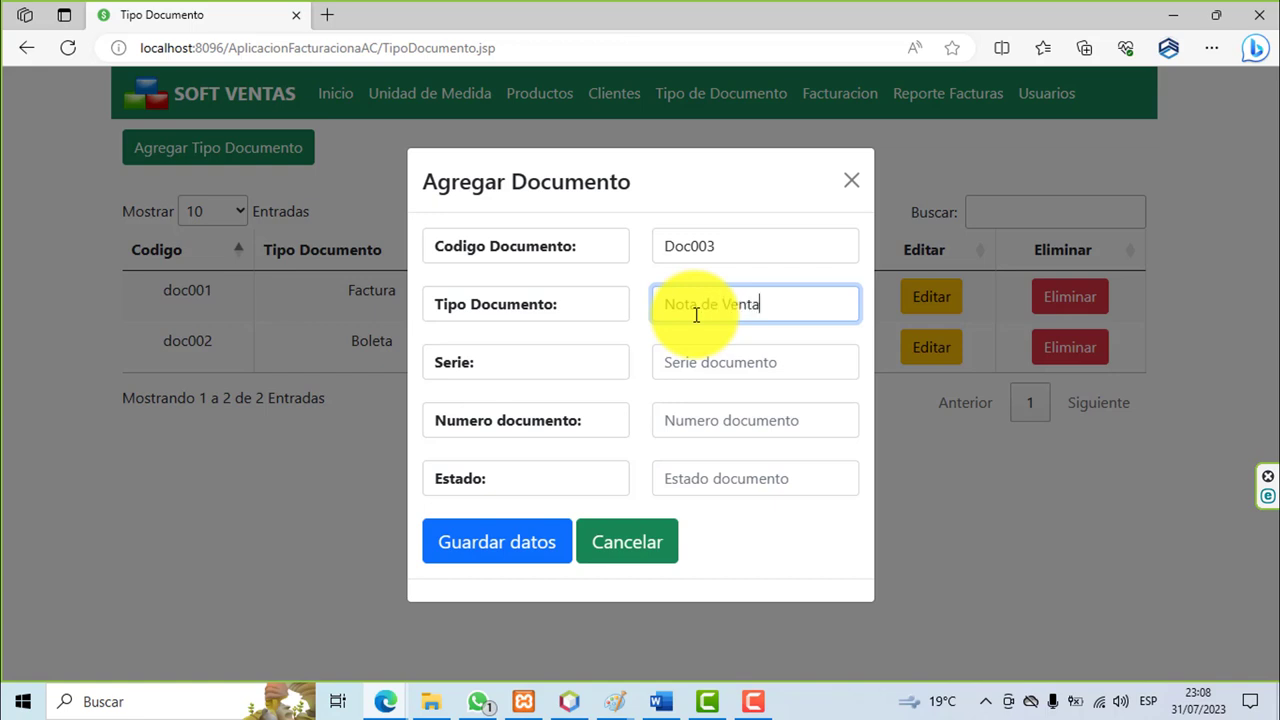
{"action": "left_click", "coordinate": [698, 355]}
{"action": "type", "text": "N001"}
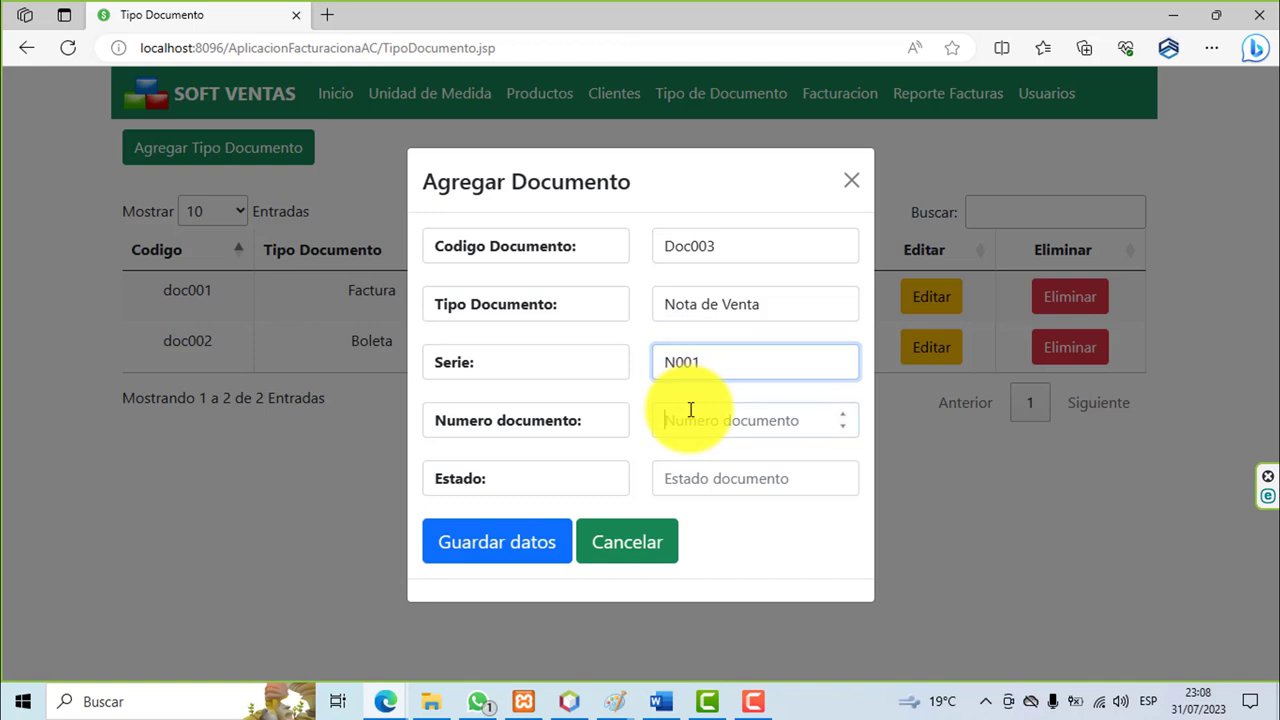
{"action": "left_click", "coordinate": [689, 410]}
{"action": "type", "text": "1"}
{"action": "left_click", "coordinate": [677, 474]}
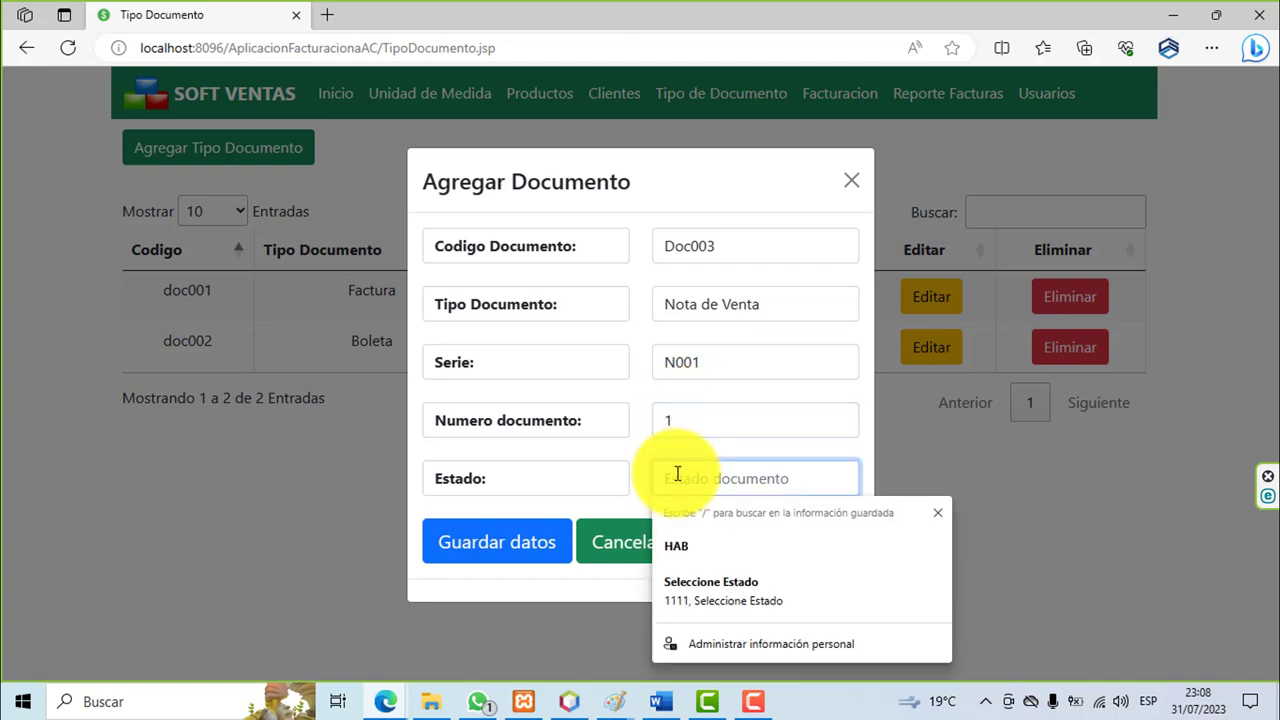
{"action": "type", "text": "Activo"}
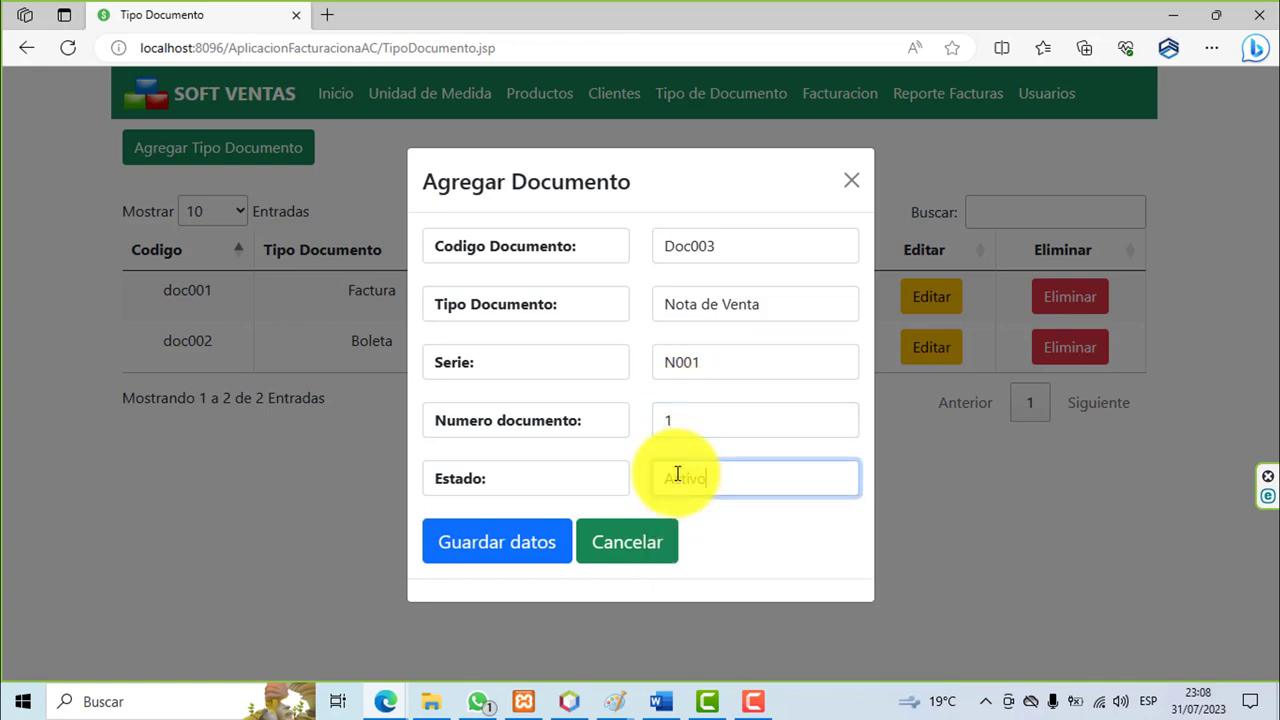
{"action": "left_click", "coordinate": [537, 545]}
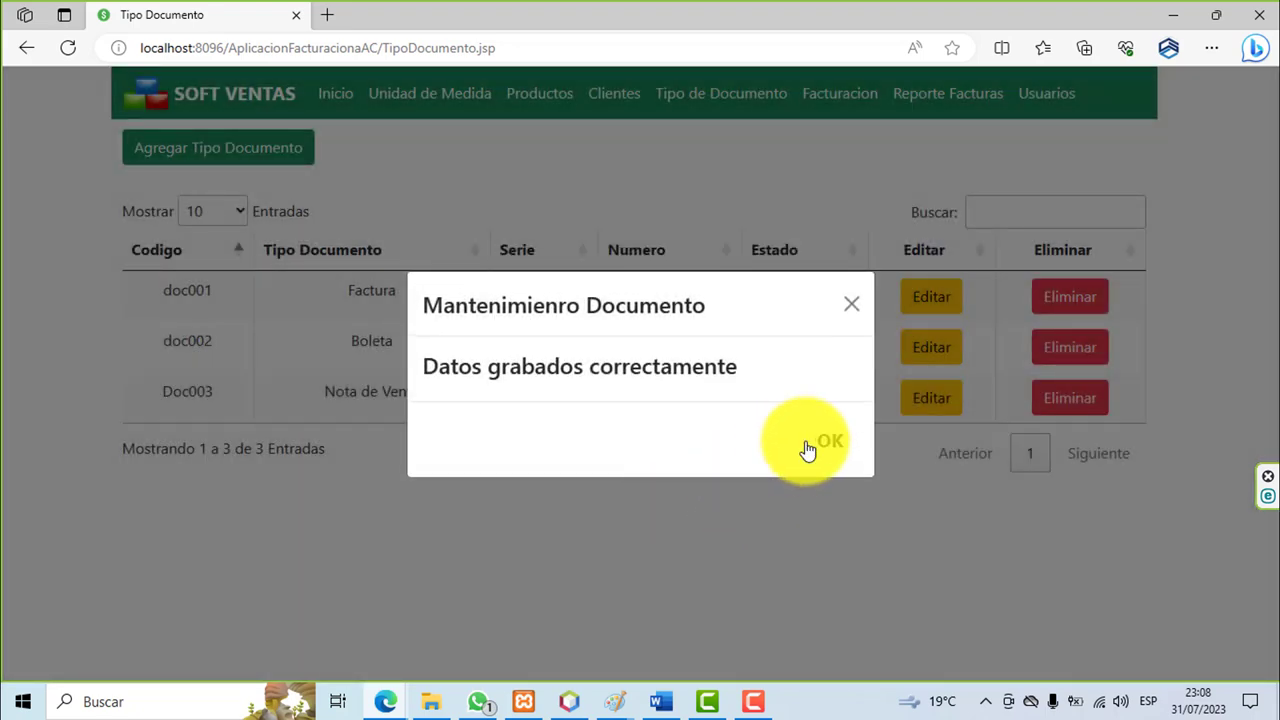
{"action": "left_click", "coordinate": [808, 451]}
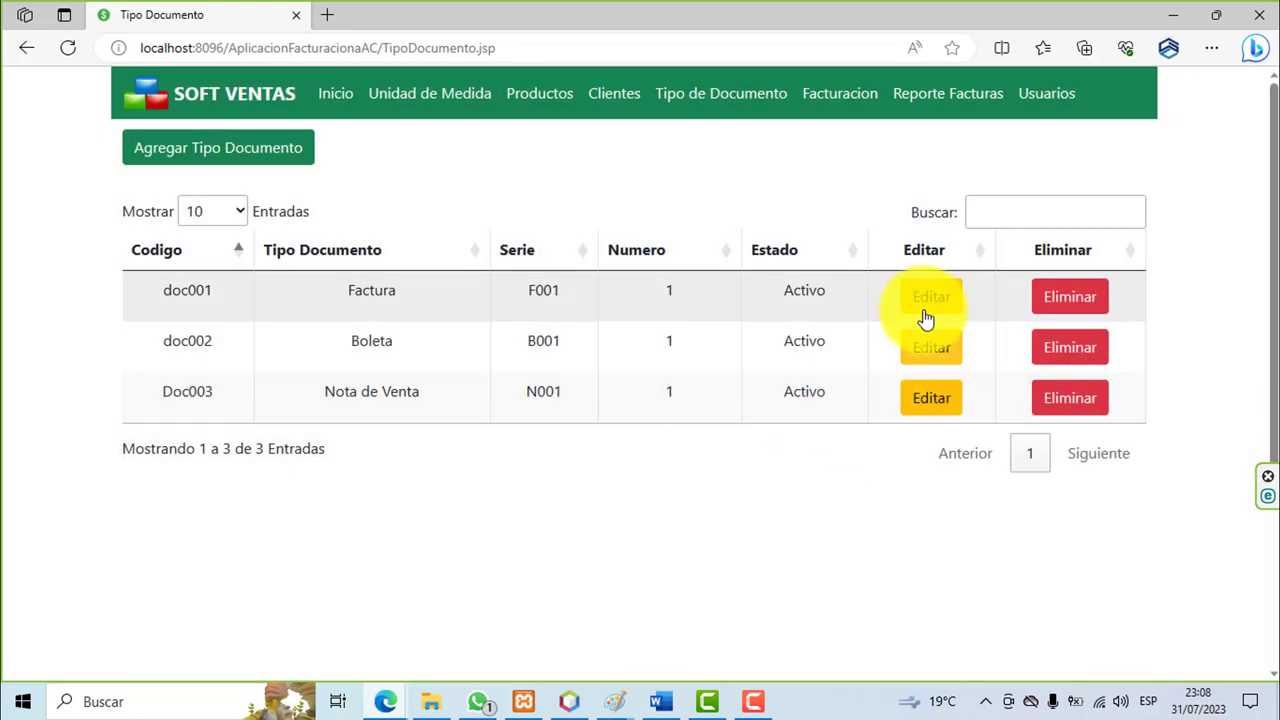
{"action": "left_click", "coordinate": [927, 307]}
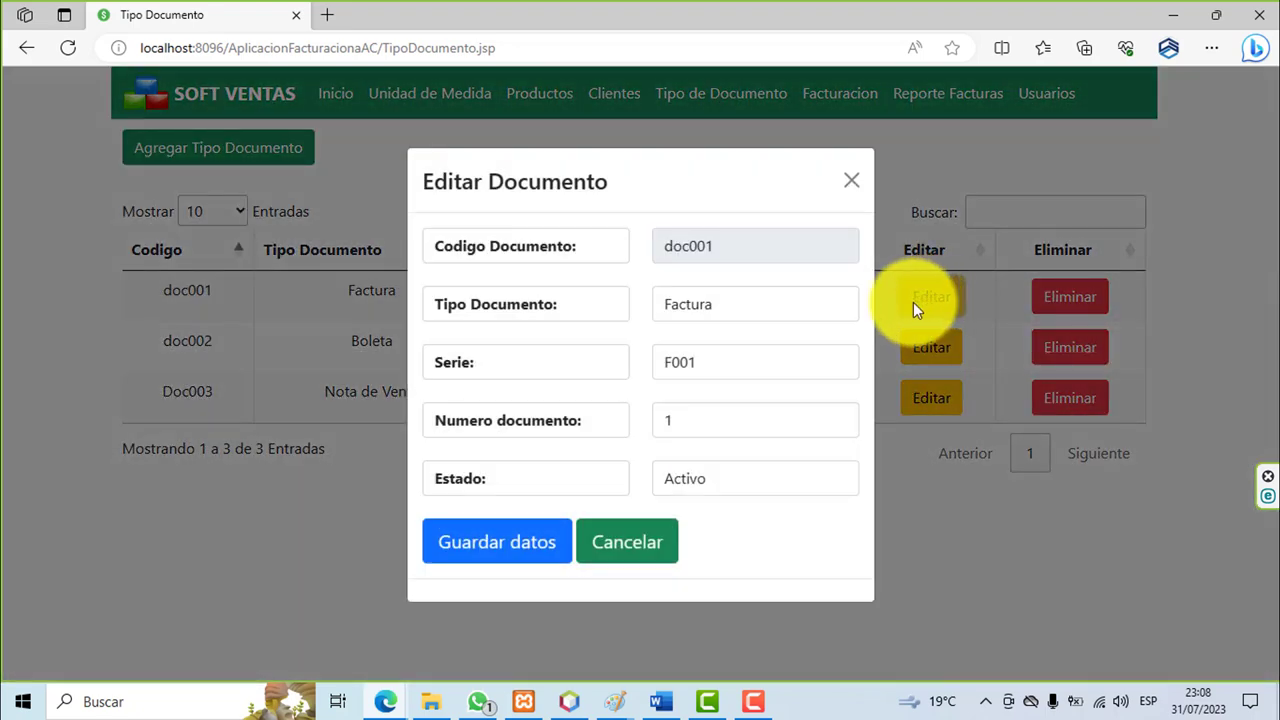
{"action": "left_click", "coordinate": [707, 423]}
{"action": "key", "text": "BackSpace"}
{"action": "type", "text": "10"}
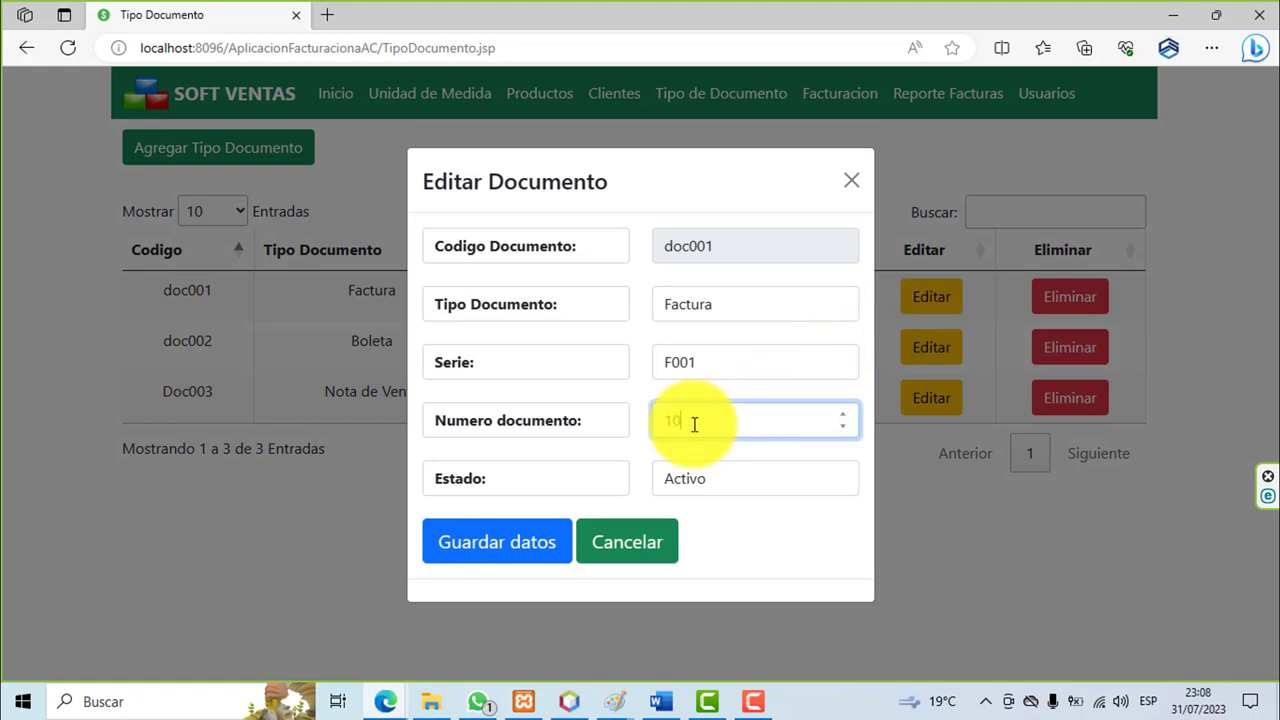
{"action": "left_click", "coordinate": [543, 541]}
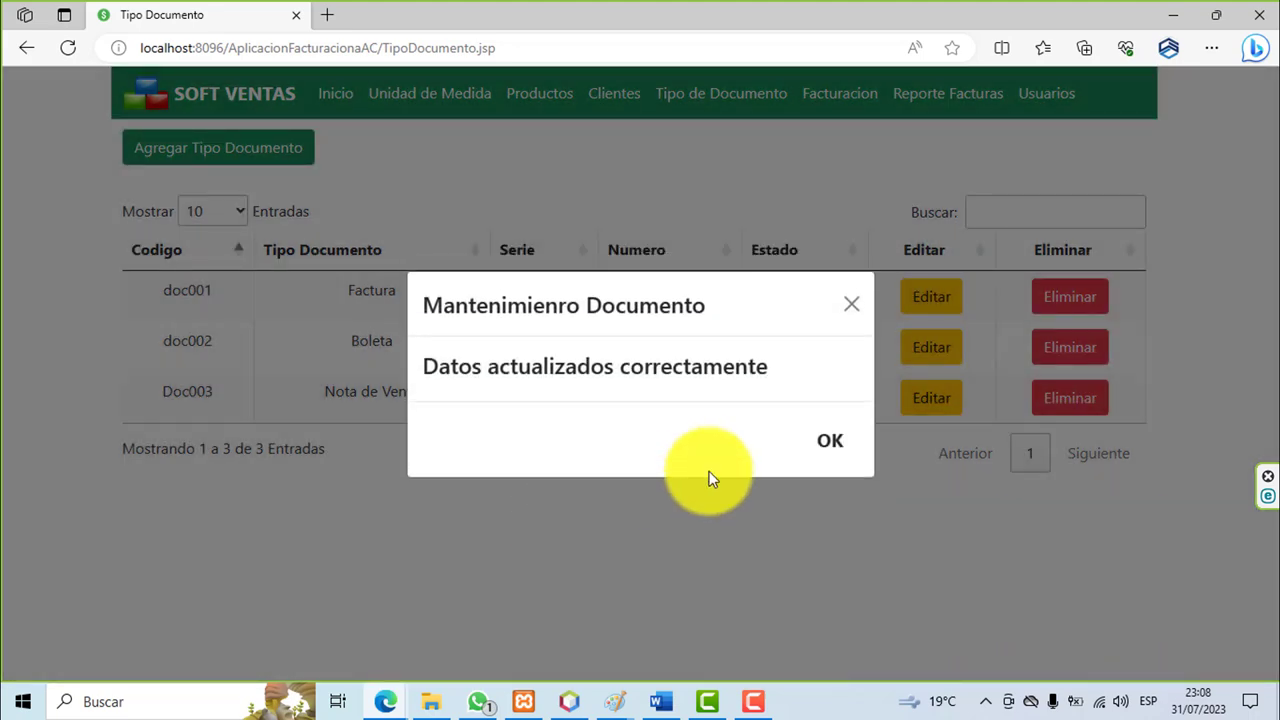
{"action": "left_click", "coordinate": [822, 442]}
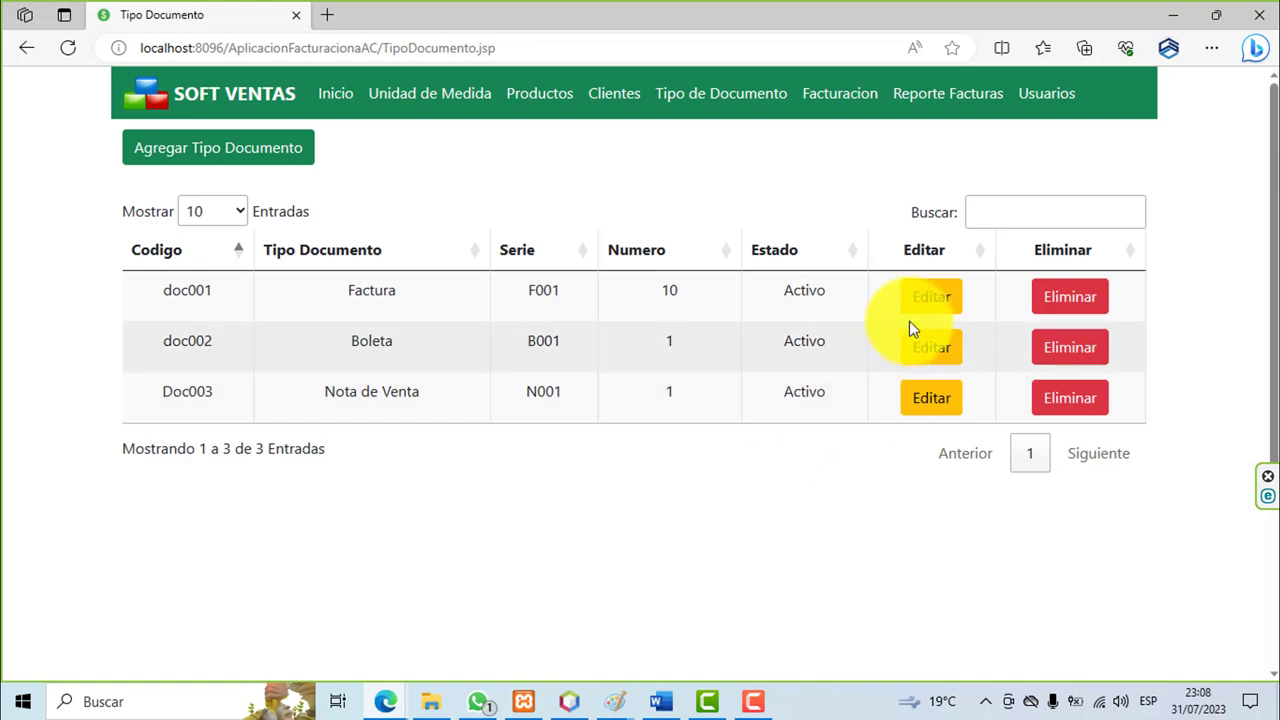
{"action": "left_click", "coordinate": [921, 299]}
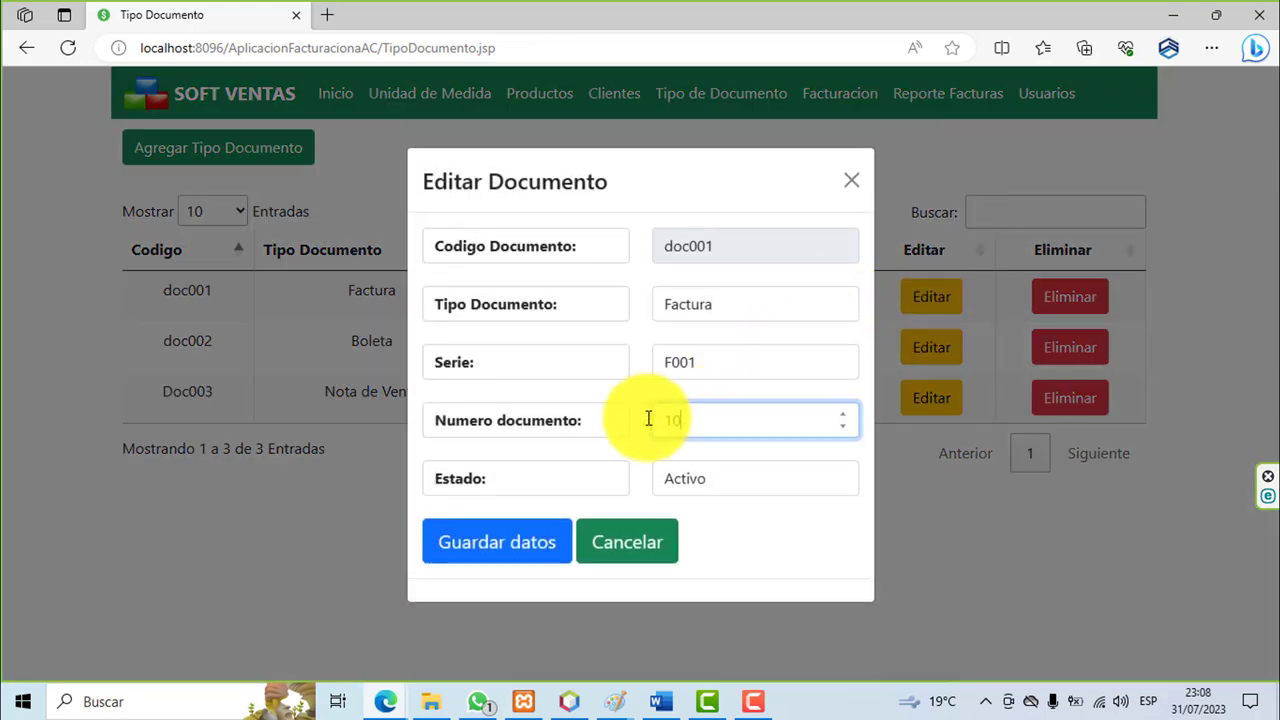
{"action": "left_click_drag", "start_coordinate": [690, 420], "coordinate": [582, 424]}
{"action": "type", "text": "1"}
{"action": "left_click", "coordinate": [527, 540]}
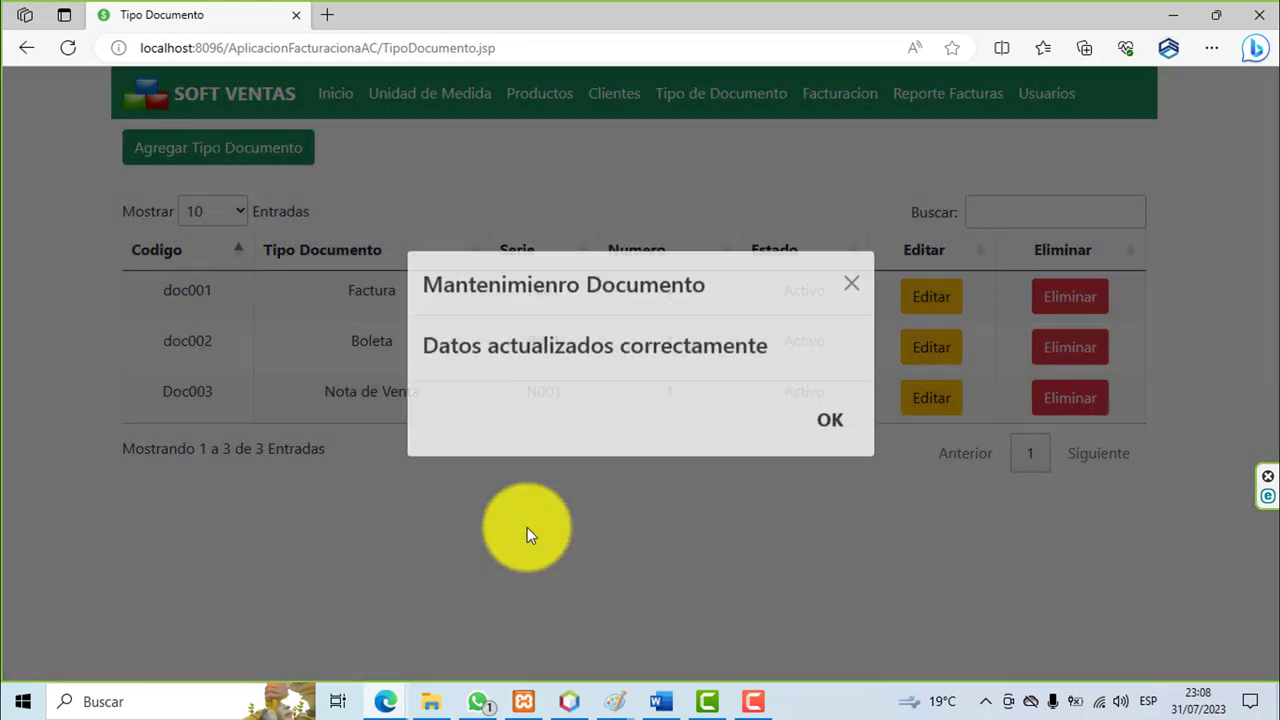
{"action": "left_click", "coordinate": [818, 446]}
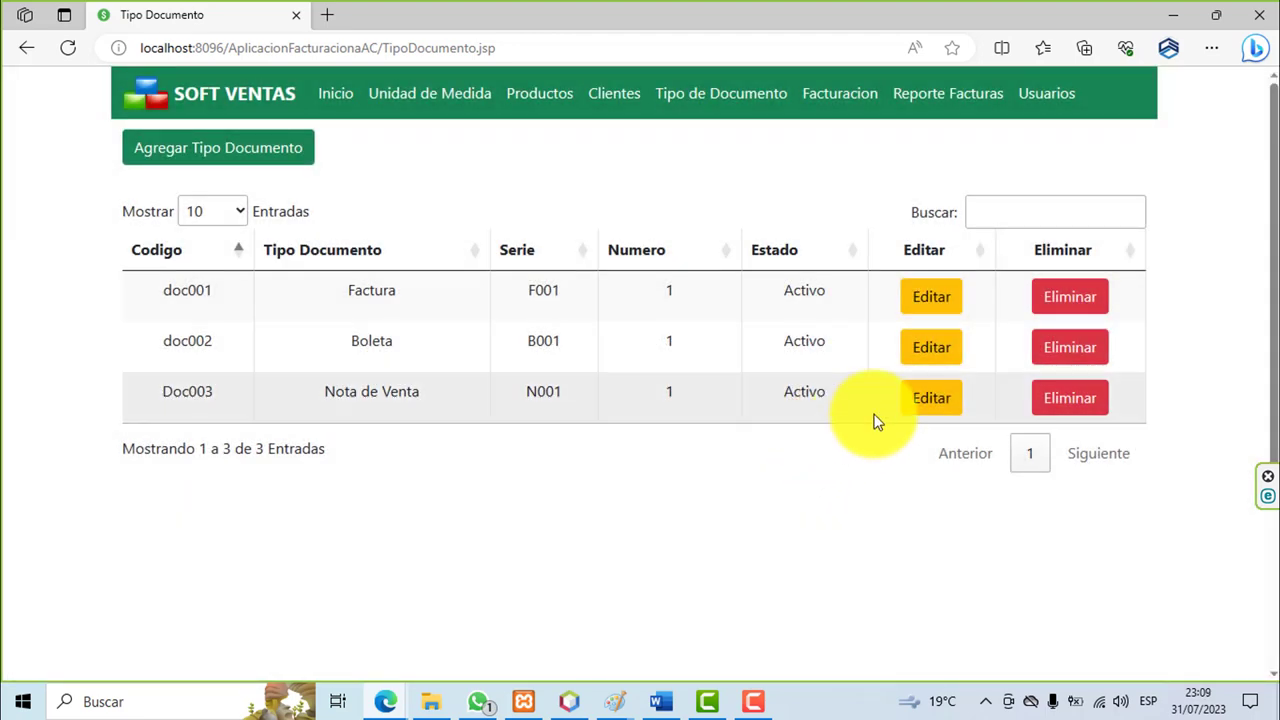
Step: Delete the Doc003 Nota de Venta row and confirm the removal
{"action": "left_click", "coordinate": [1064, 405]}
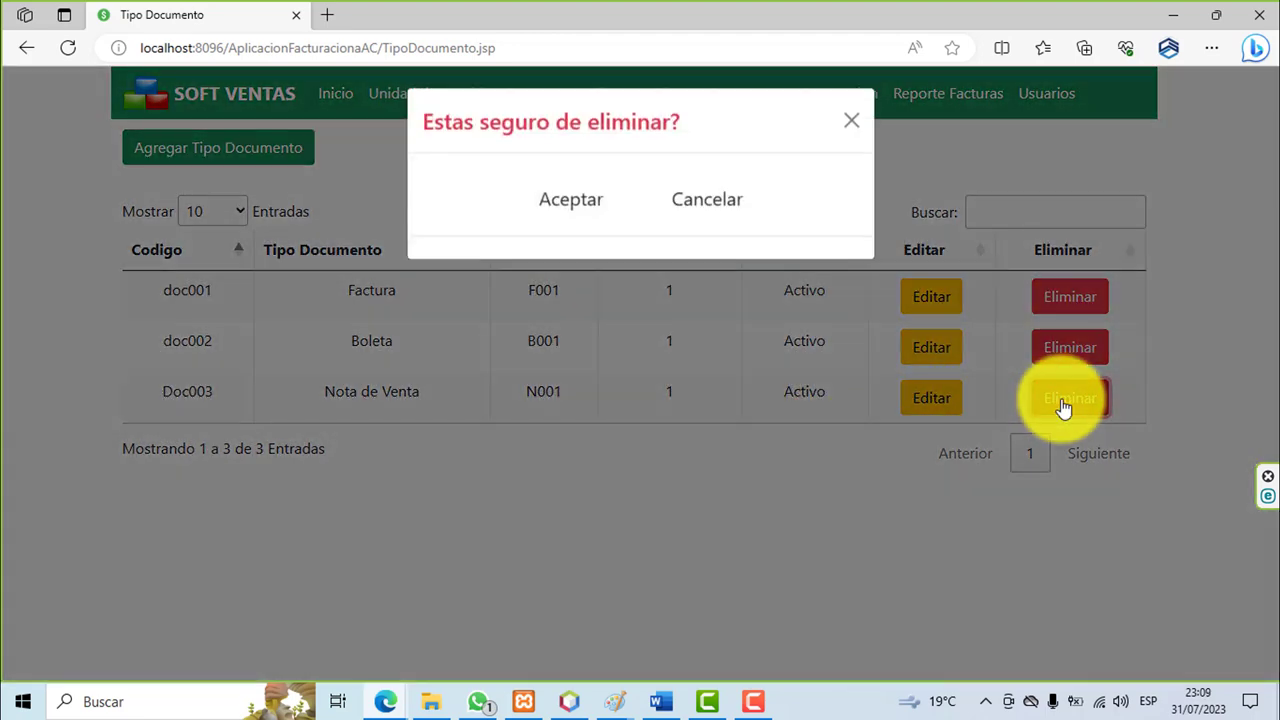
{"action": "left_click", "coordinate": [572, 211]}
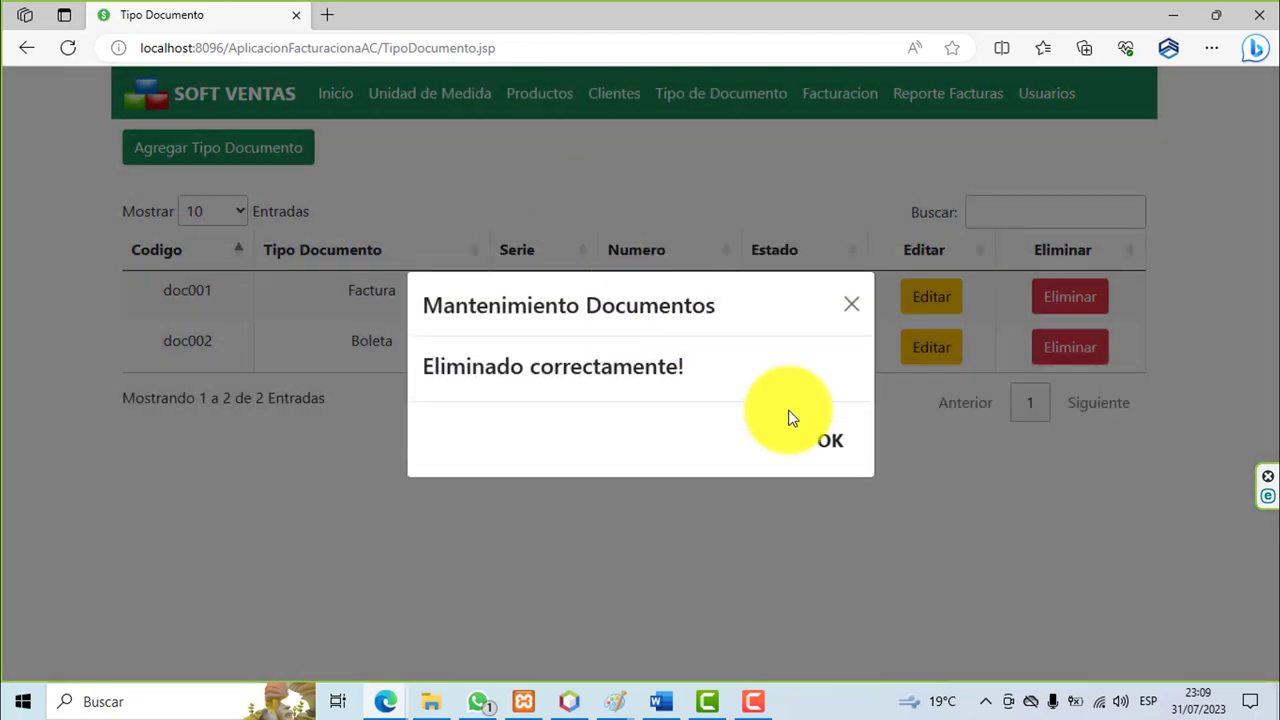
{"action": "left_click", "coordinate": [834, 445]}
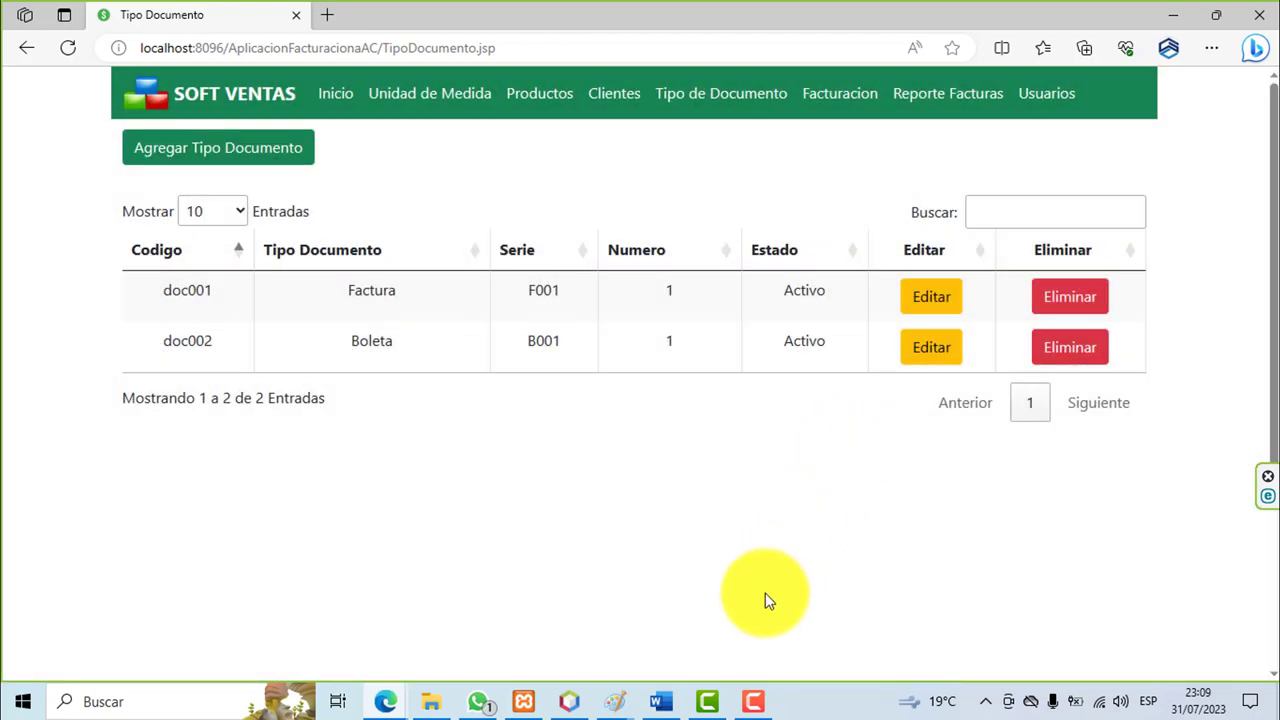